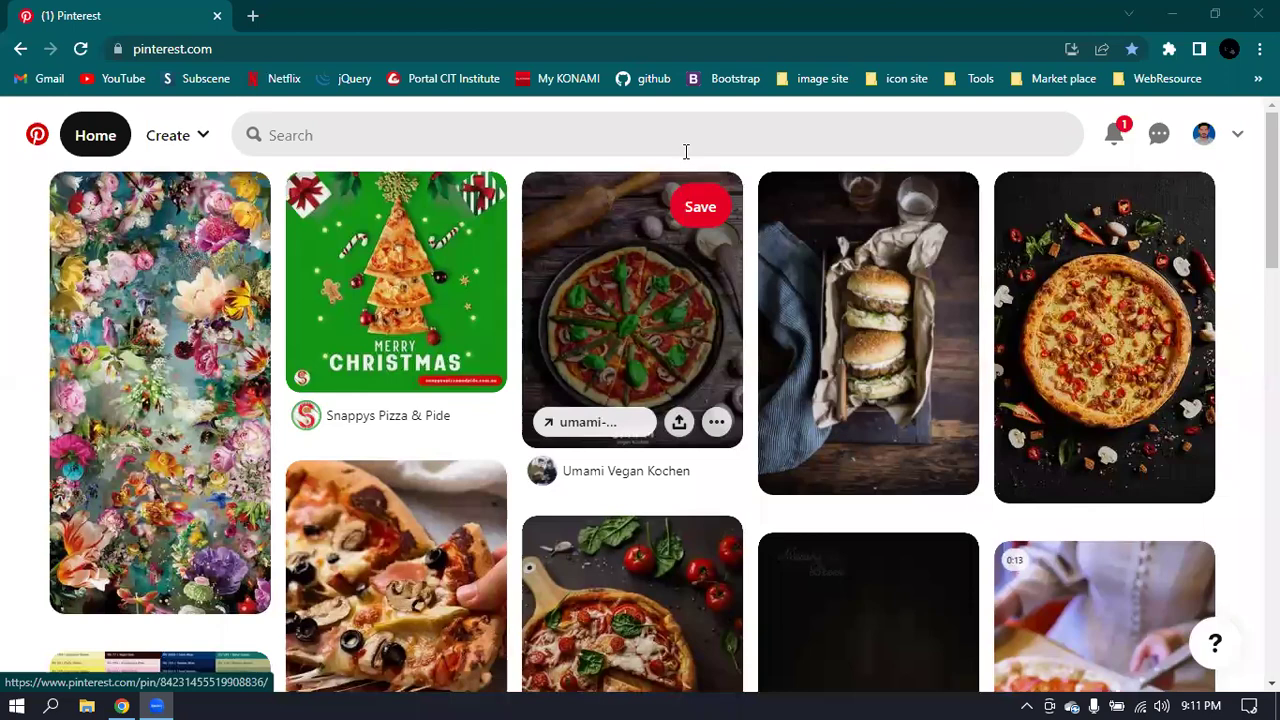
# - Open the Updates panel to read the pending notification, then close it to return to the home feed
pyautogui.click(1122, 136)
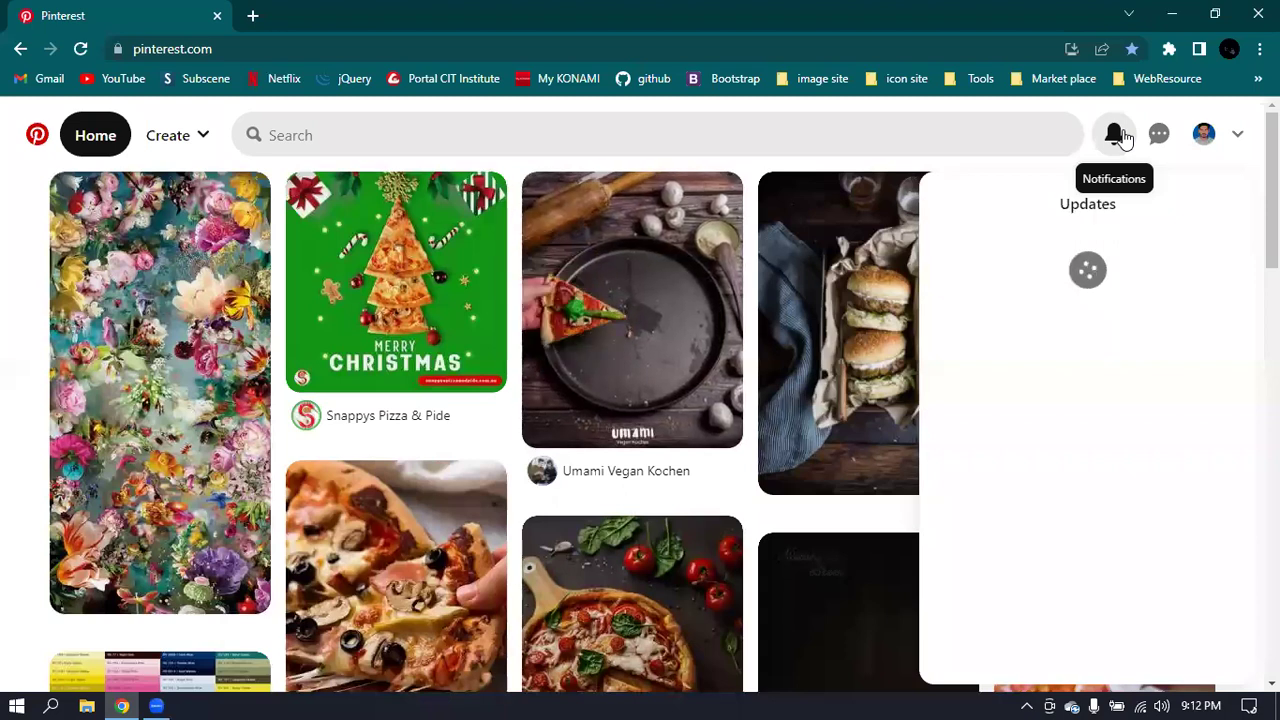
pyautogui.click(1122, 136)
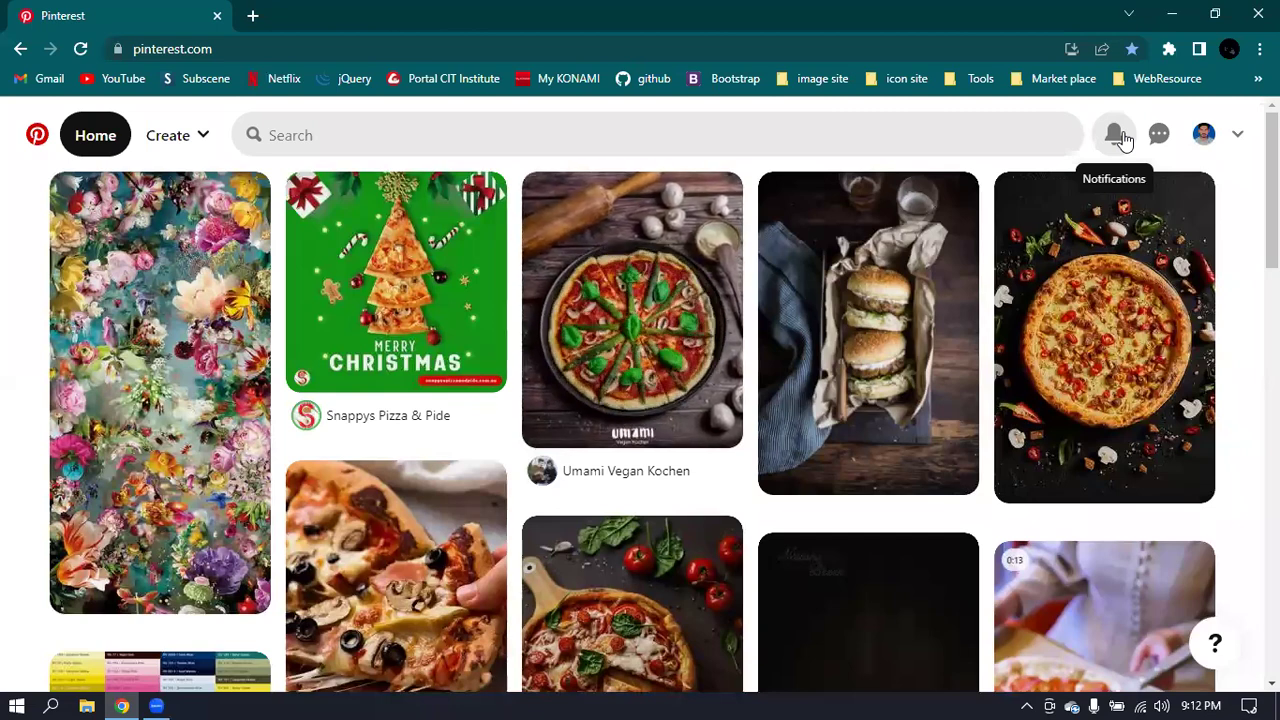
# - Go to your profile with the All Pins and PIZZA boards and bring up the account menu
pyautogui.click(1203, 135)
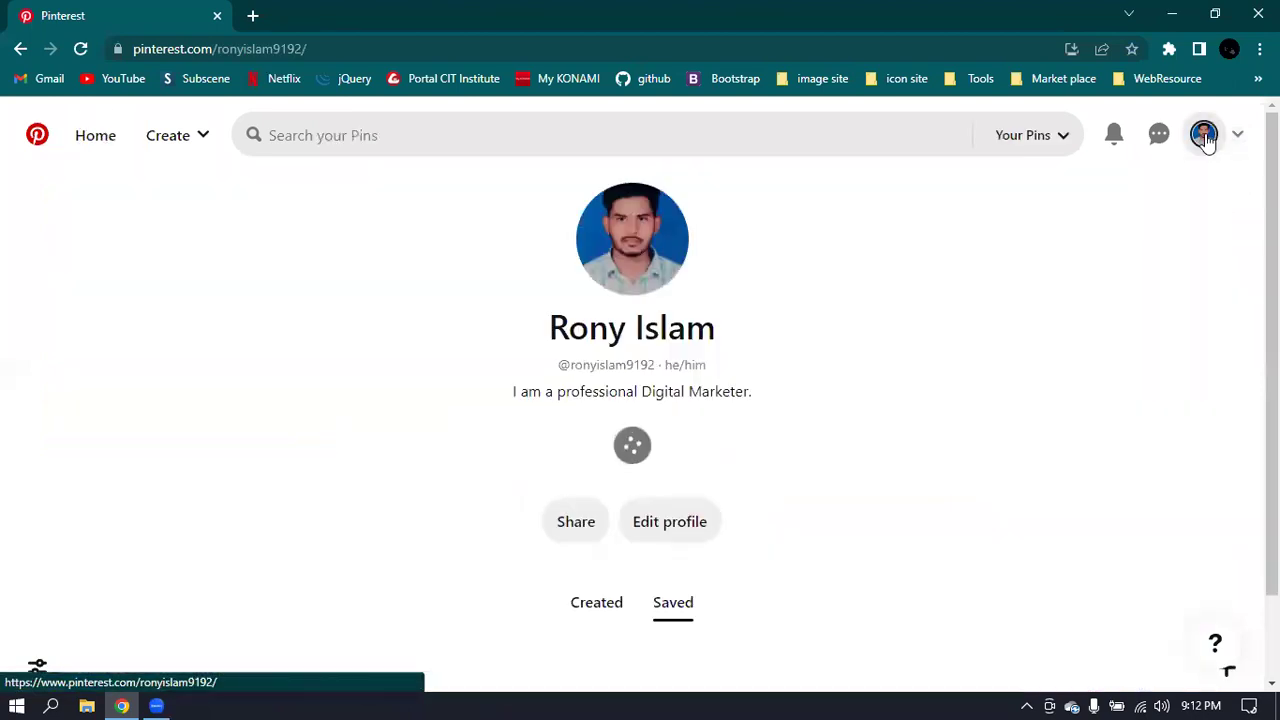
pyautogui.scroll(-2, 1142, 313)
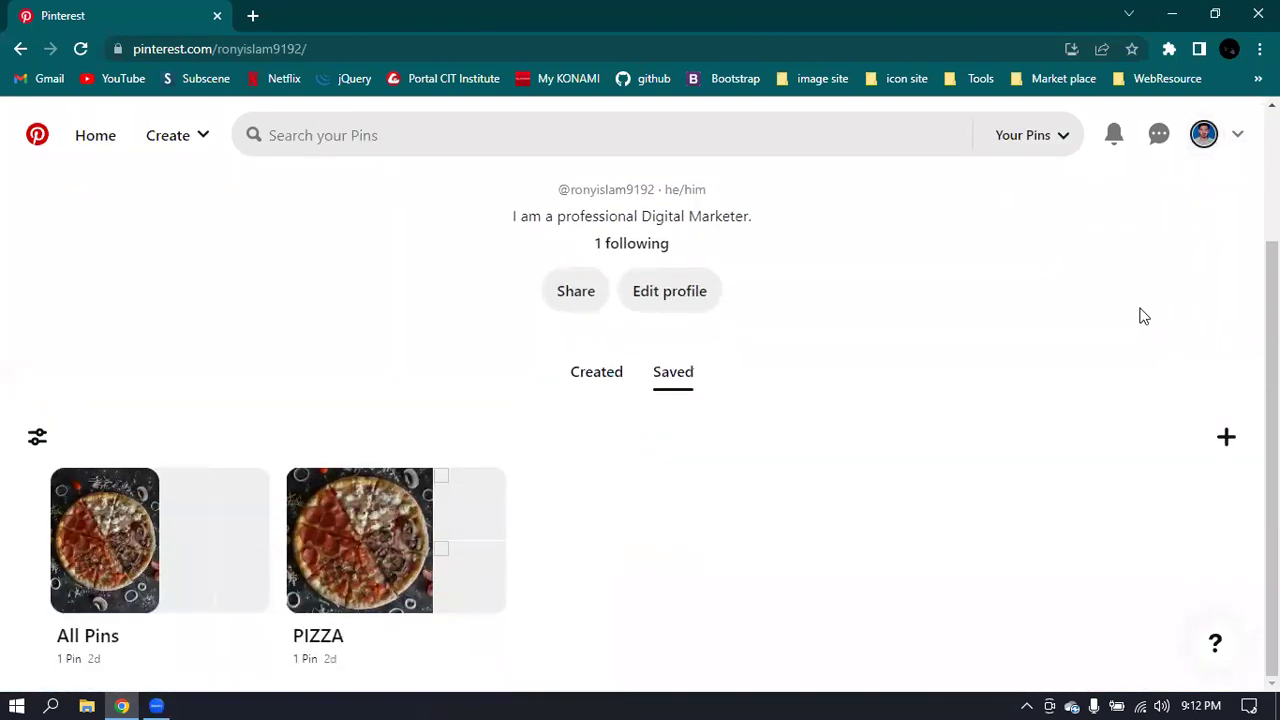
pyautogui.scroll(2, 1145, 313)
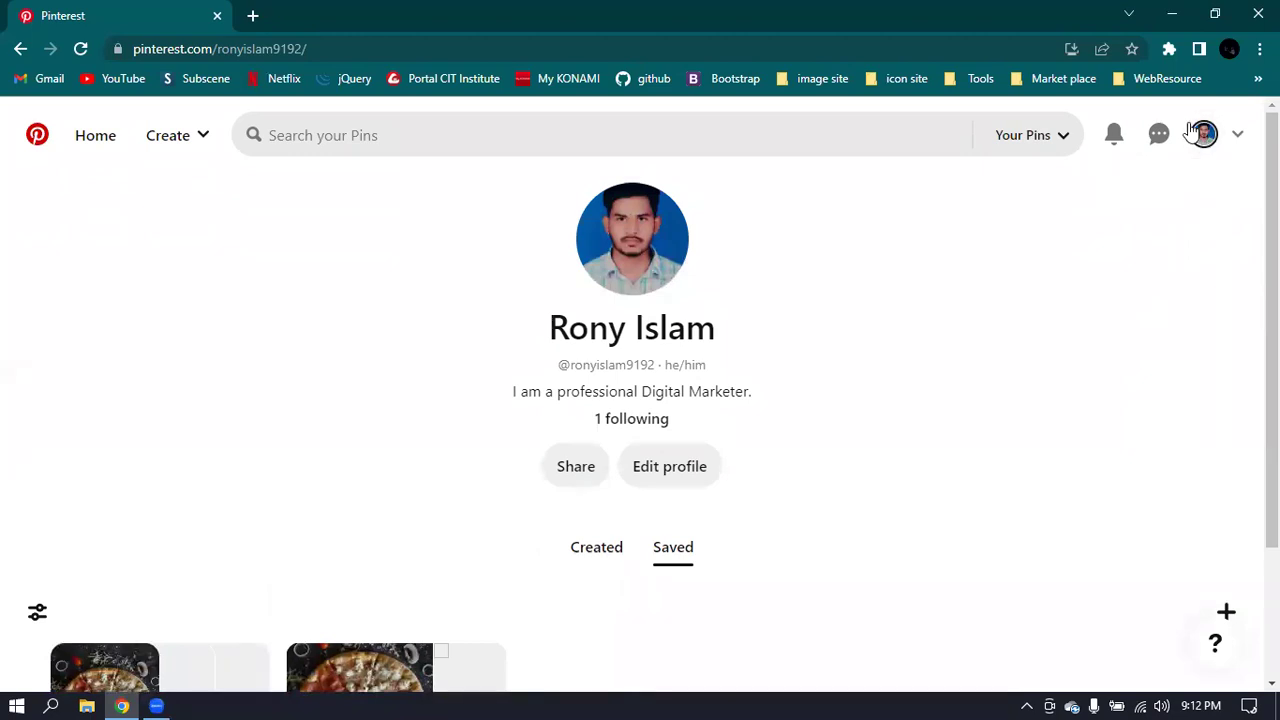
pyautogui.click(1238, 136)
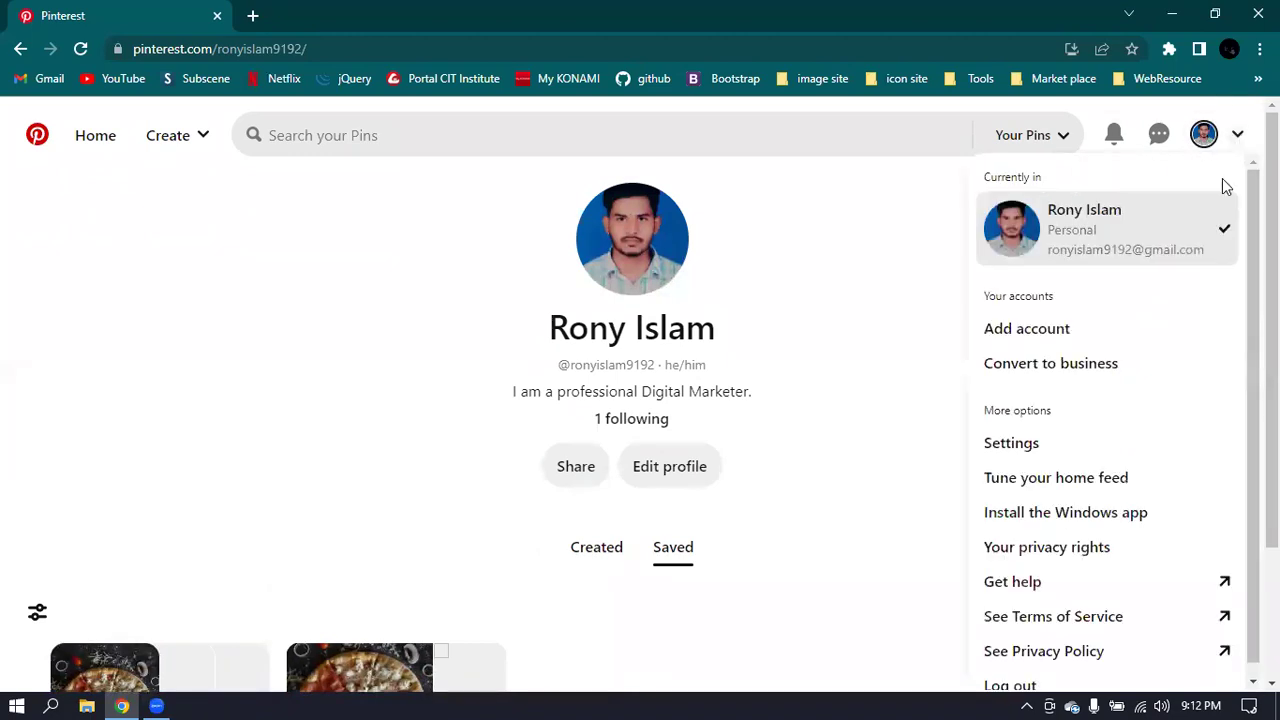
# - Navigate Settings to Account management and scroll down to the Account changes section
pyautogui.click(1036, 457)
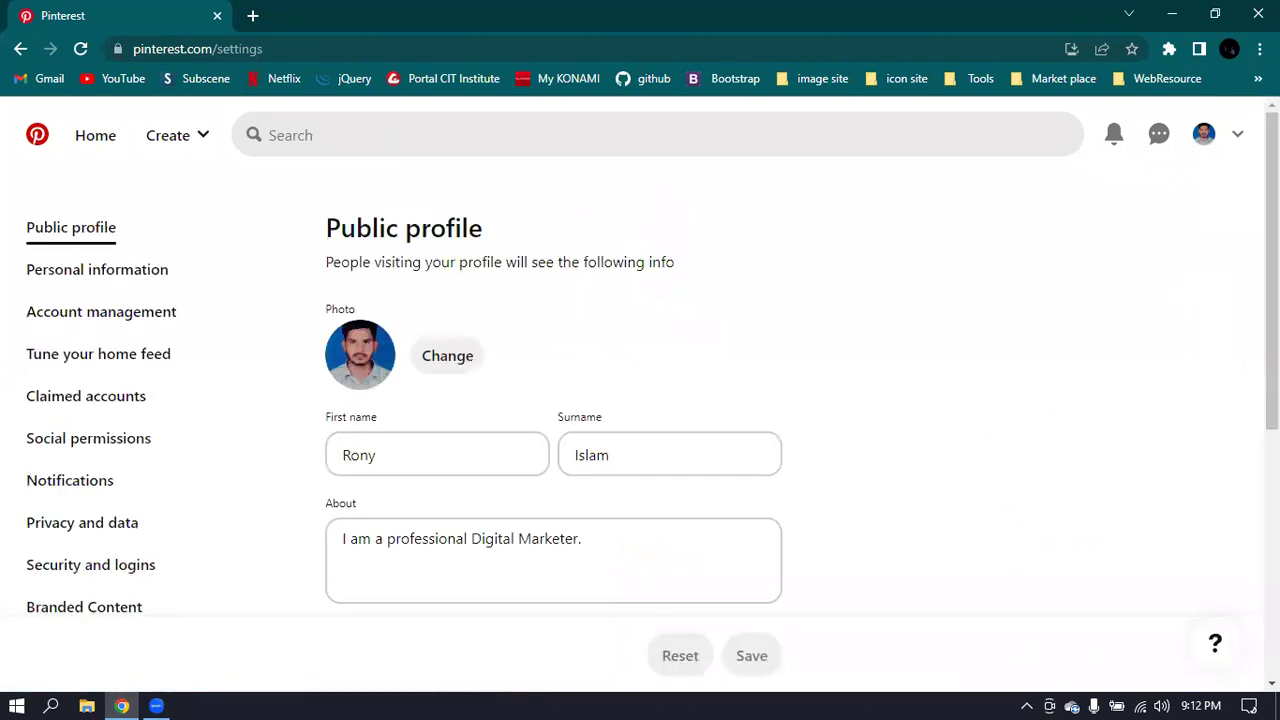
pyautogui.click(140, 279)
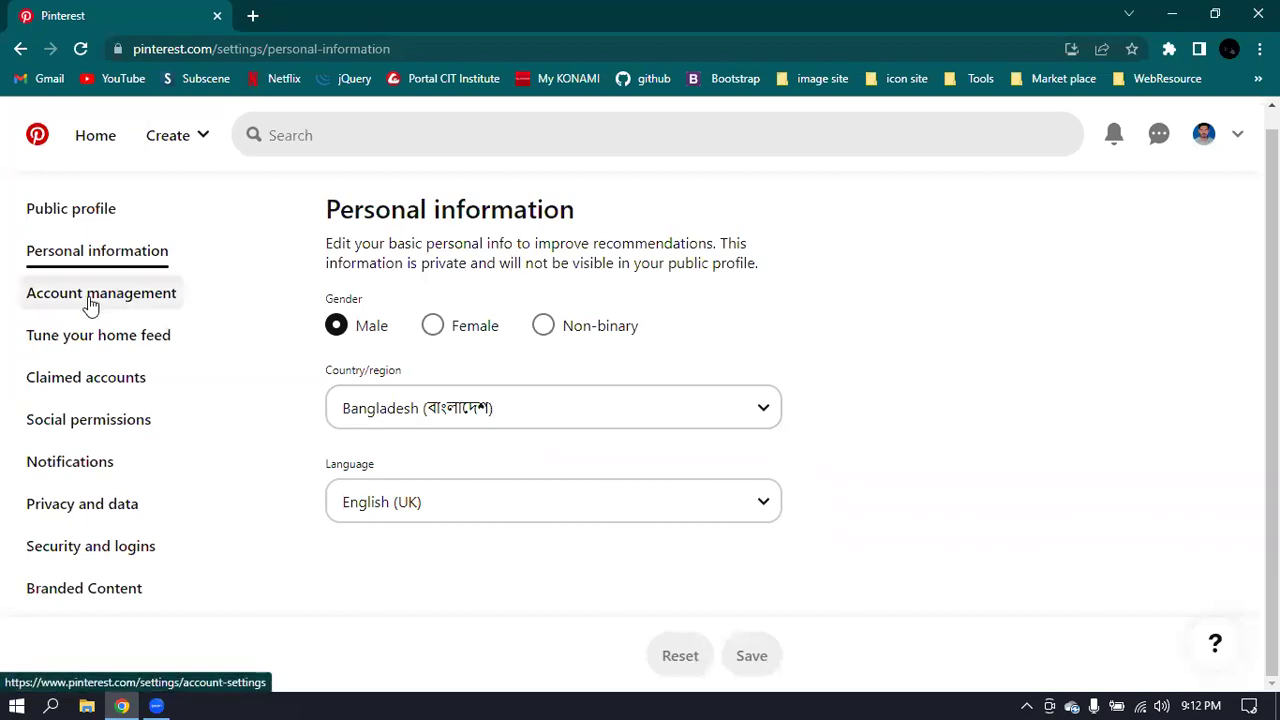
pyautogui.click(90, 305)
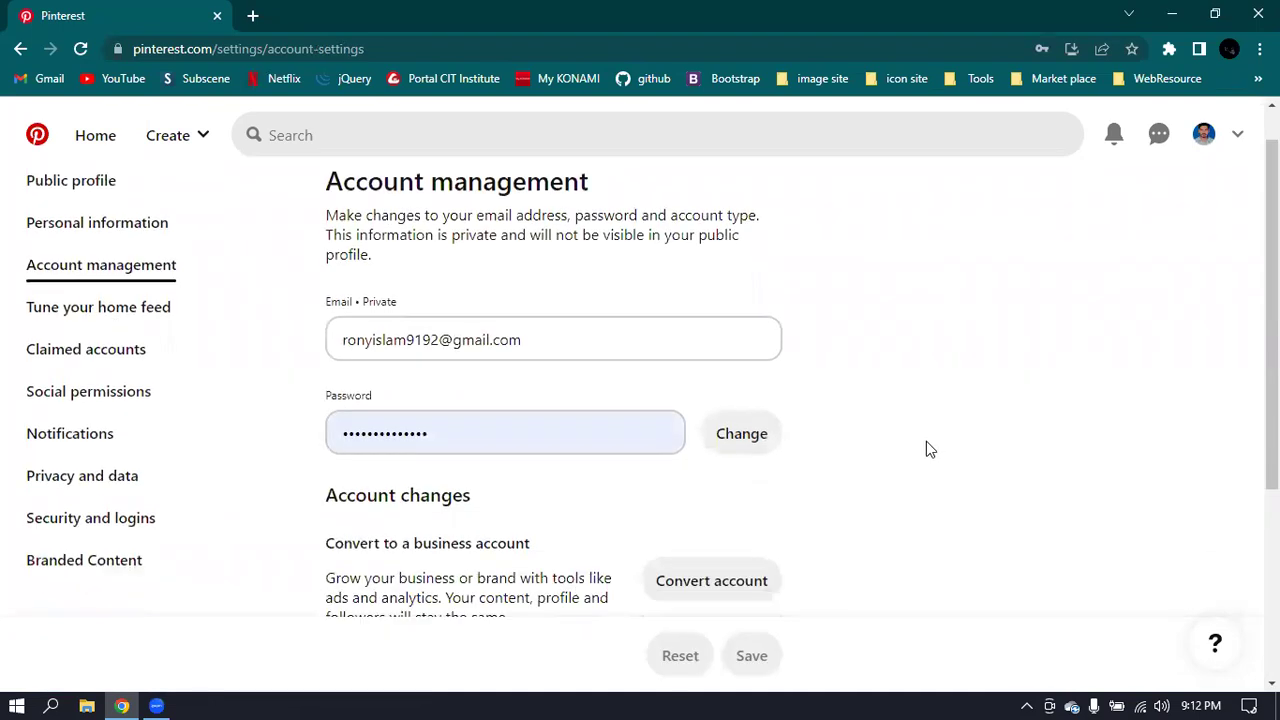
pyautogui.scroll(-2, 926, 449)
pyautogui.scroll(-1, 926, 449)
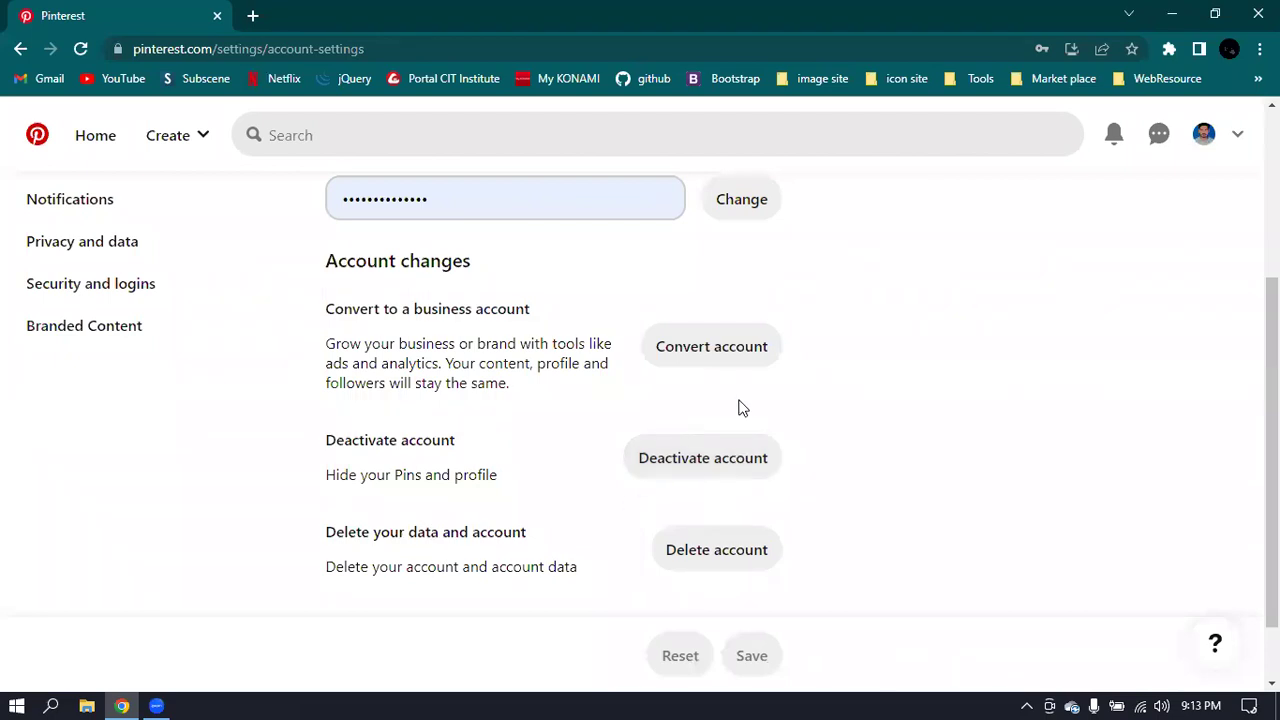
# - Start Convert account and review the Personal vs Business feature comparison on the Upgrade page
pyautogui.click(701, 352)
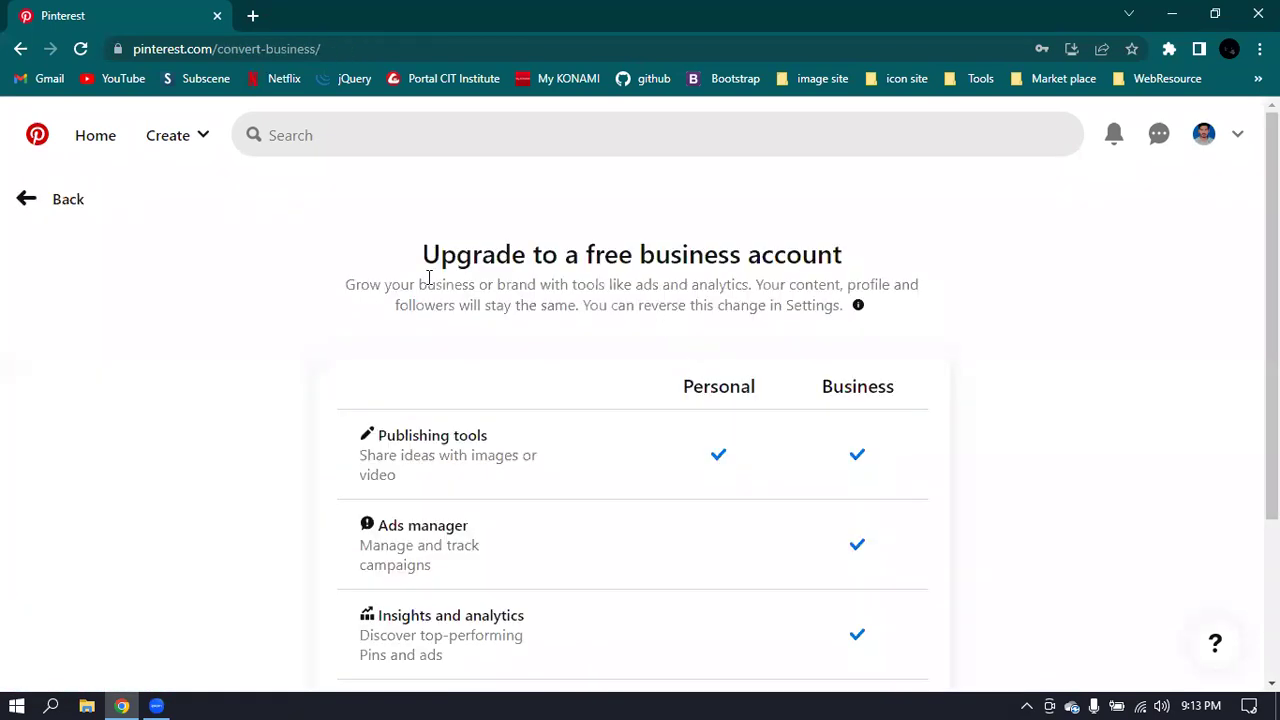
pyautogui.moveTo(423, 257); pyautogui.dragTo(905, 262)
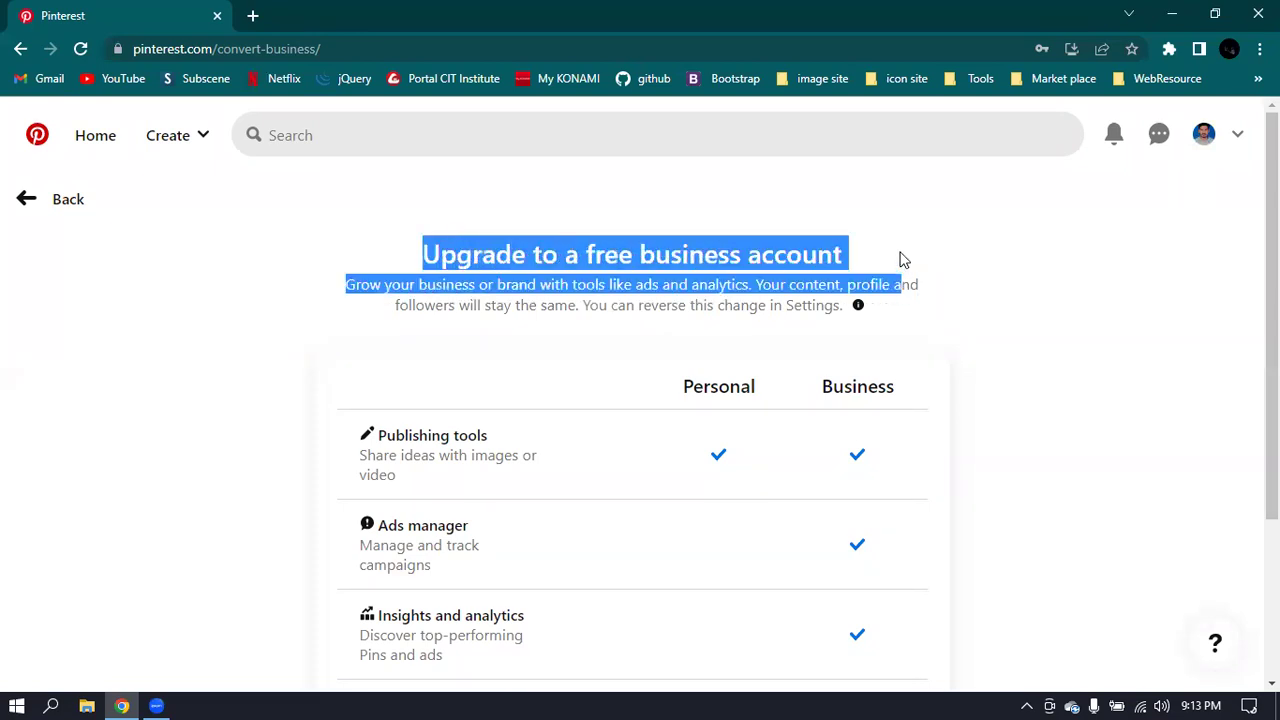
pyautogui.click(893, 258)
pyautogui.scroll(-2, 1006, 305)
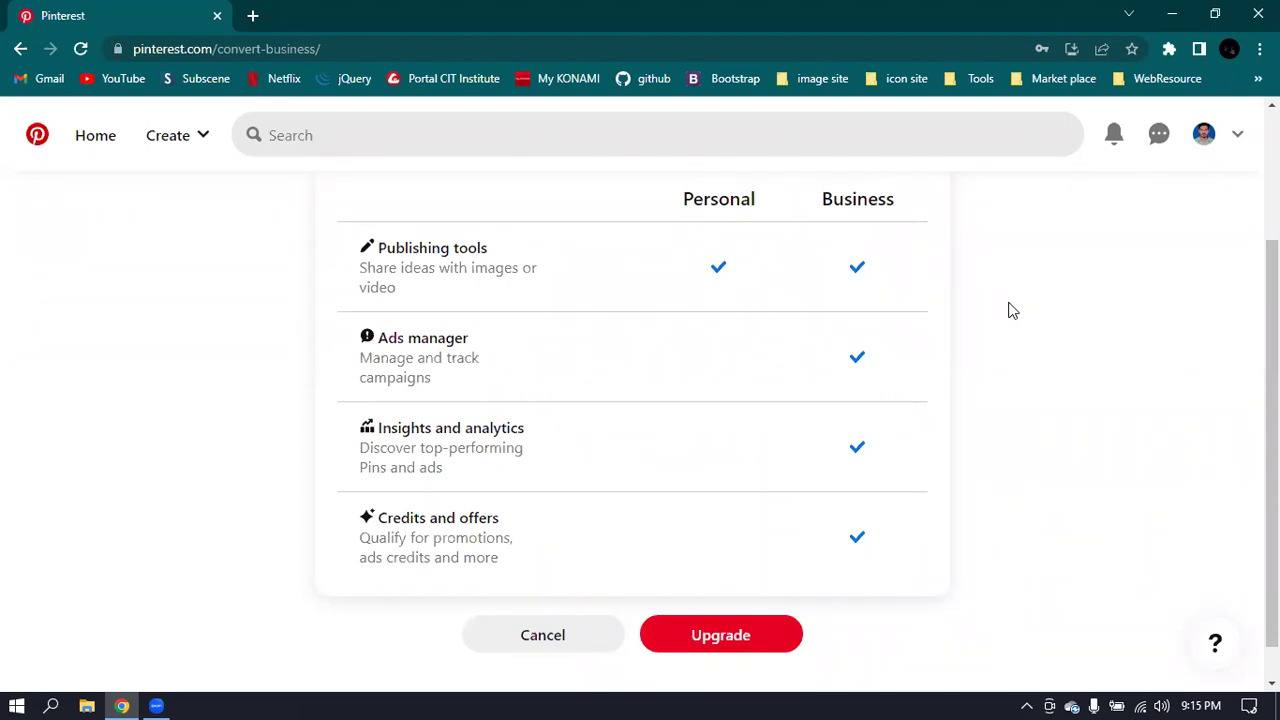
pyautogui.scroll(-1, 997, 343)
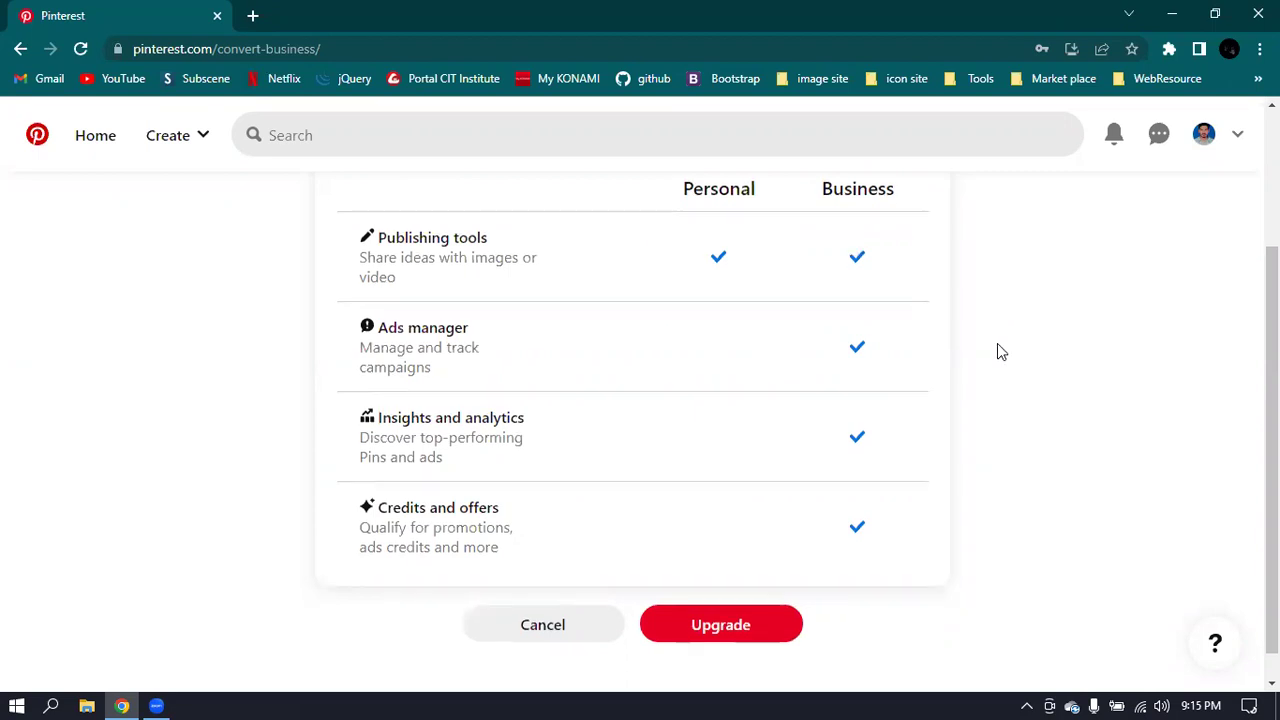
# - Confirm the free business account upgrade and enter the business profile name
pyautogui.click(755, 594)
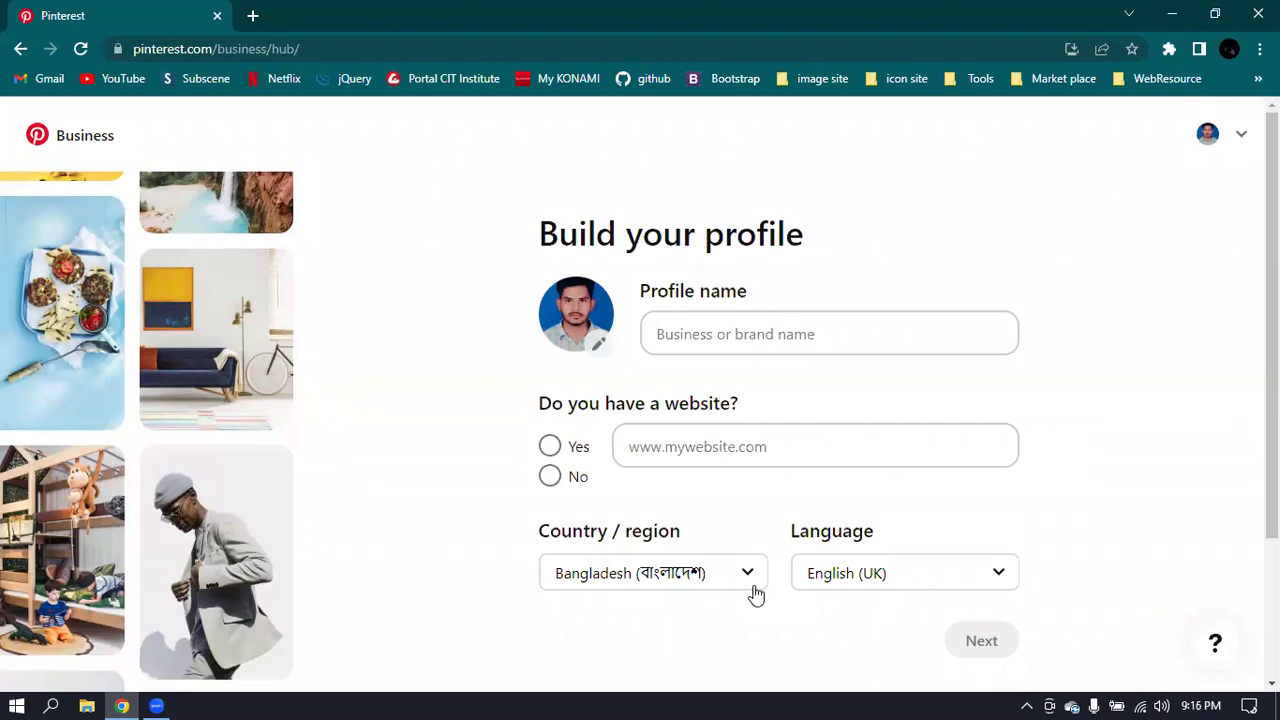
pyautogui.click(753, 331)
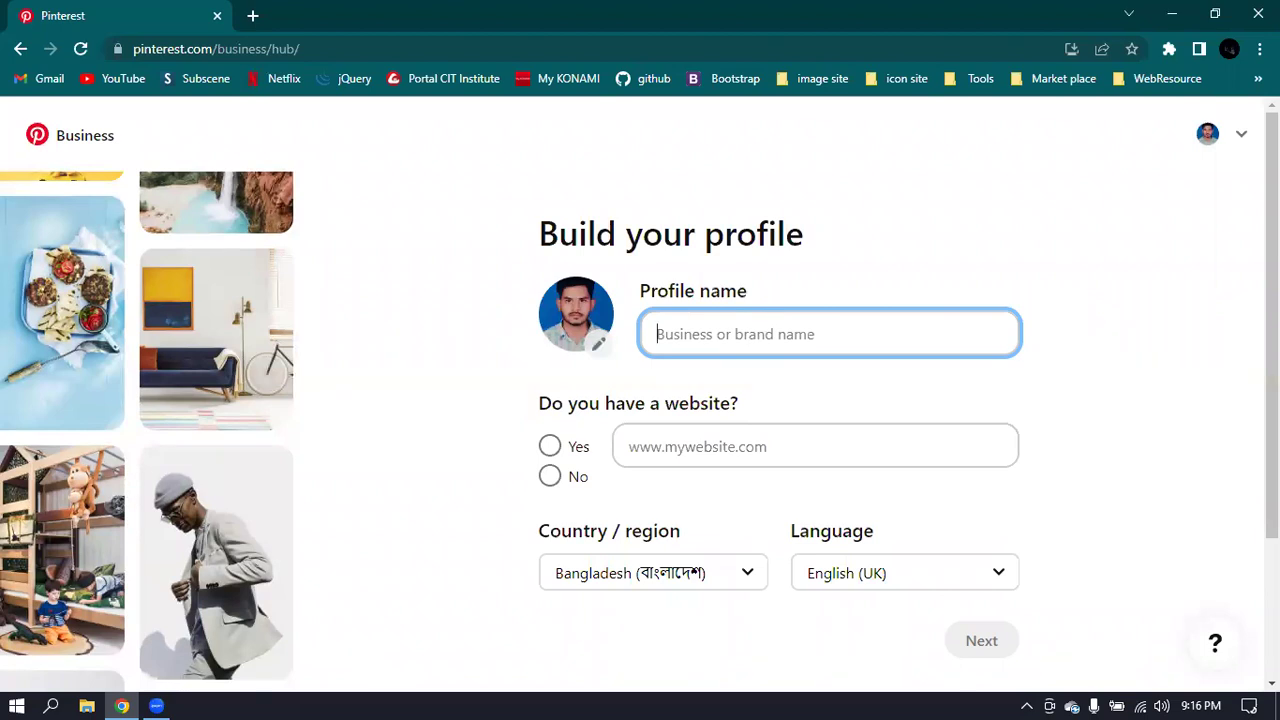
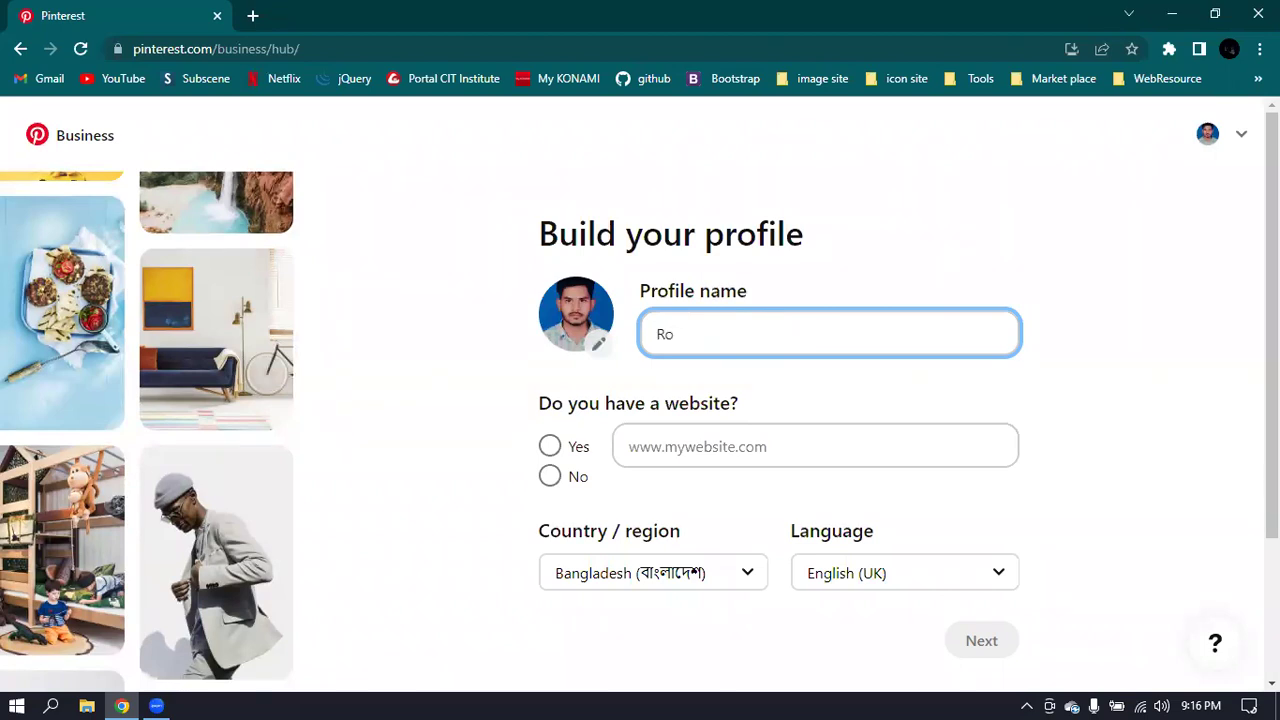
pyautogui.click(731, 697)
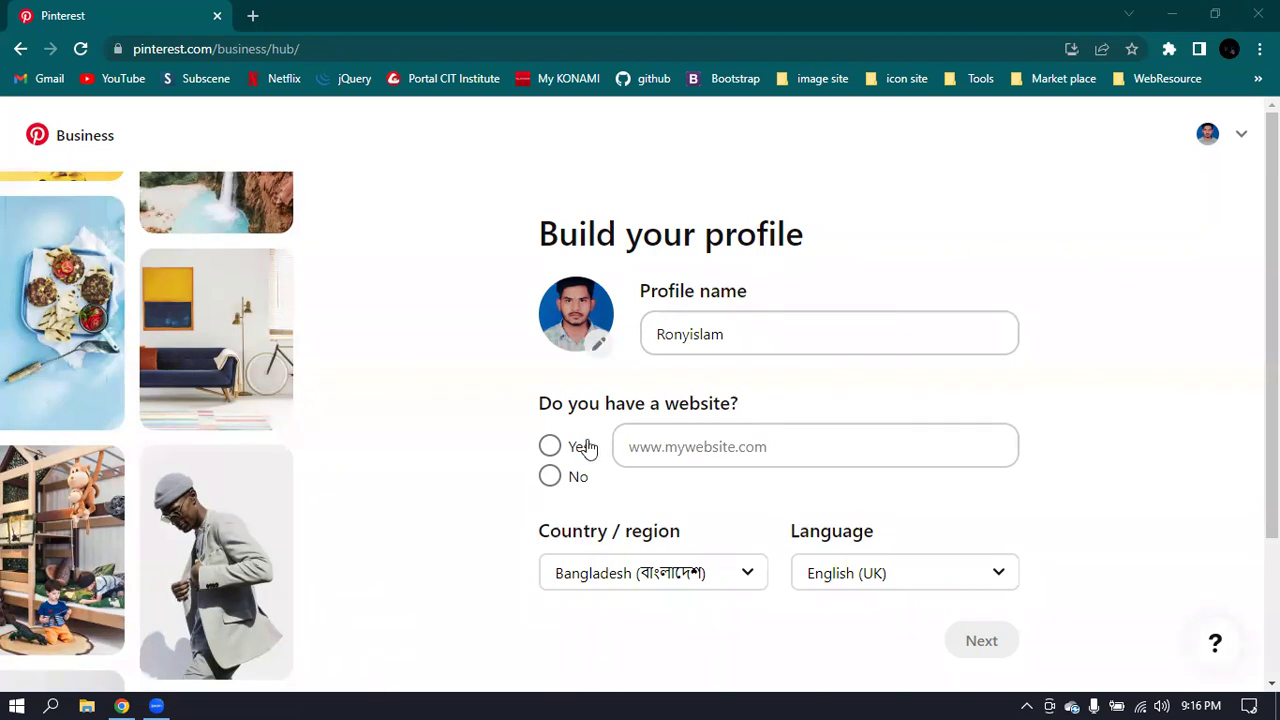
# - Answer No to 'Do you have a website?' on the Build your profile form
pyautogui.click(549, 477)
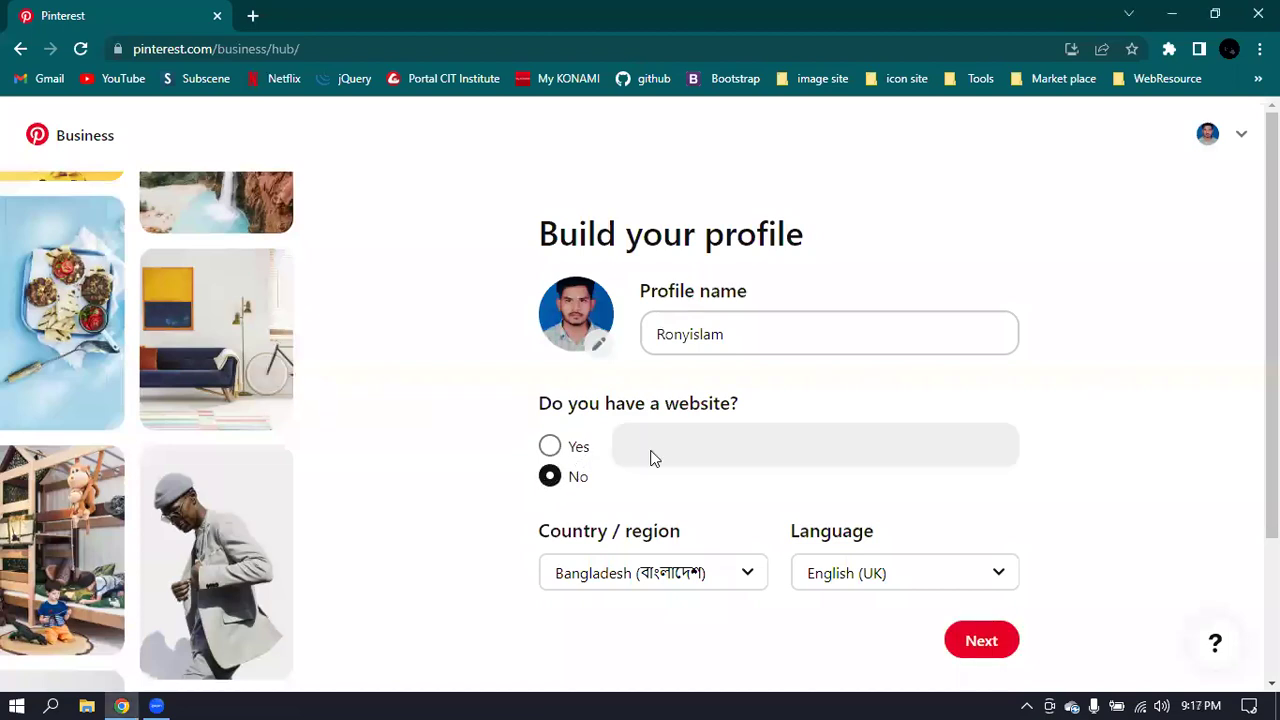
pyautogui.scroll(-2, 650, 455)
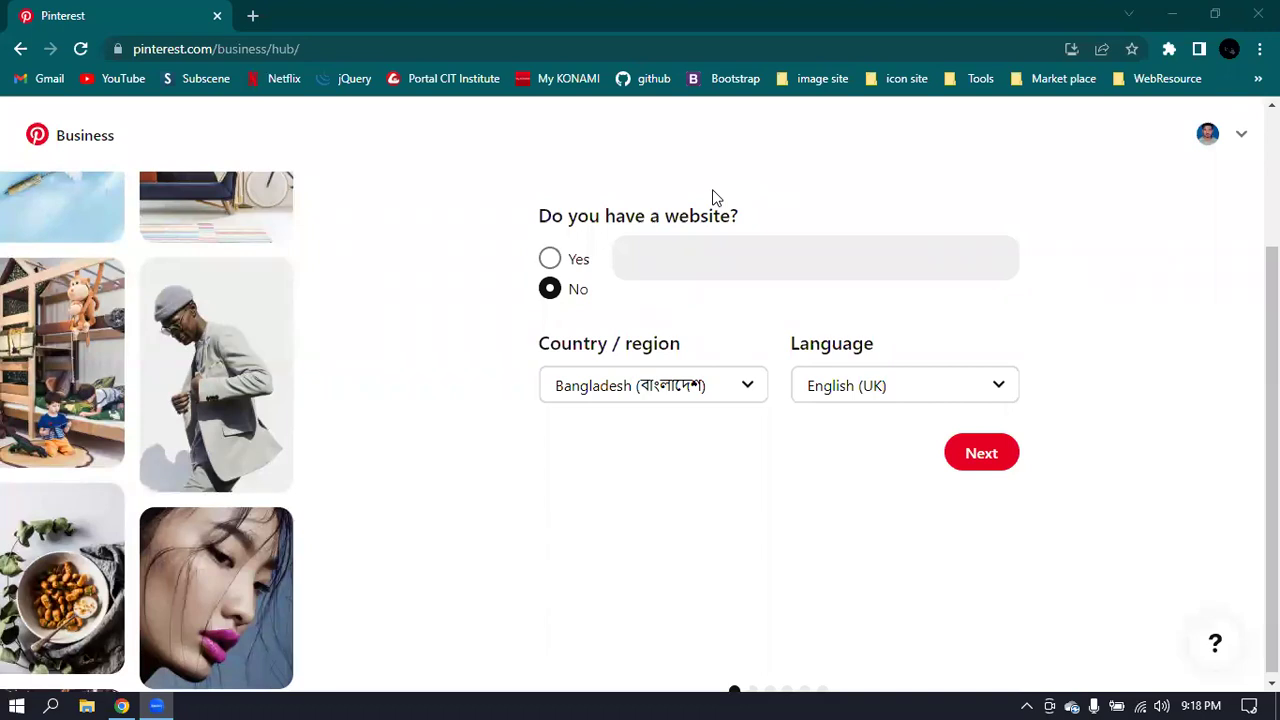
# - Advance from the profile details to the setup step asking about your goals
pyautogui.click(980, 453)
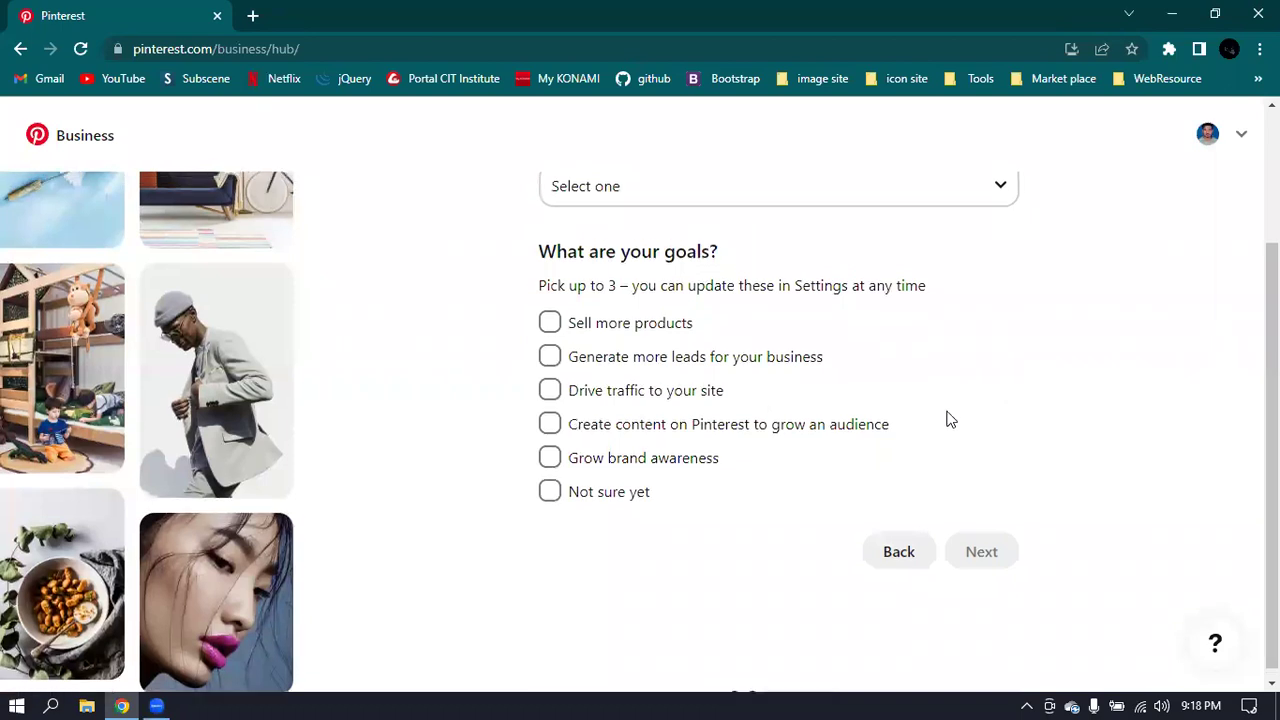
pyautogui.scroll(3, 949, 420)
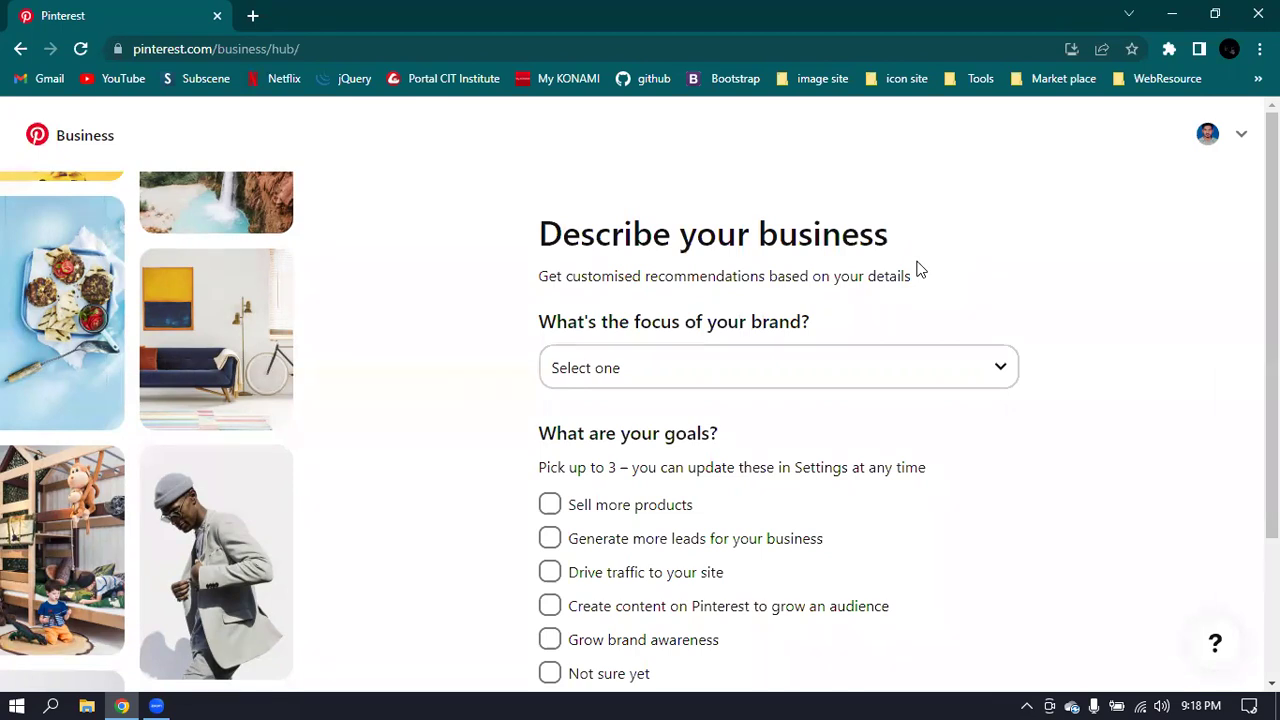
# - Choose Food and drink from the 'What's the focus of your brand?' dropdown
pyautogui.click(963, 371)
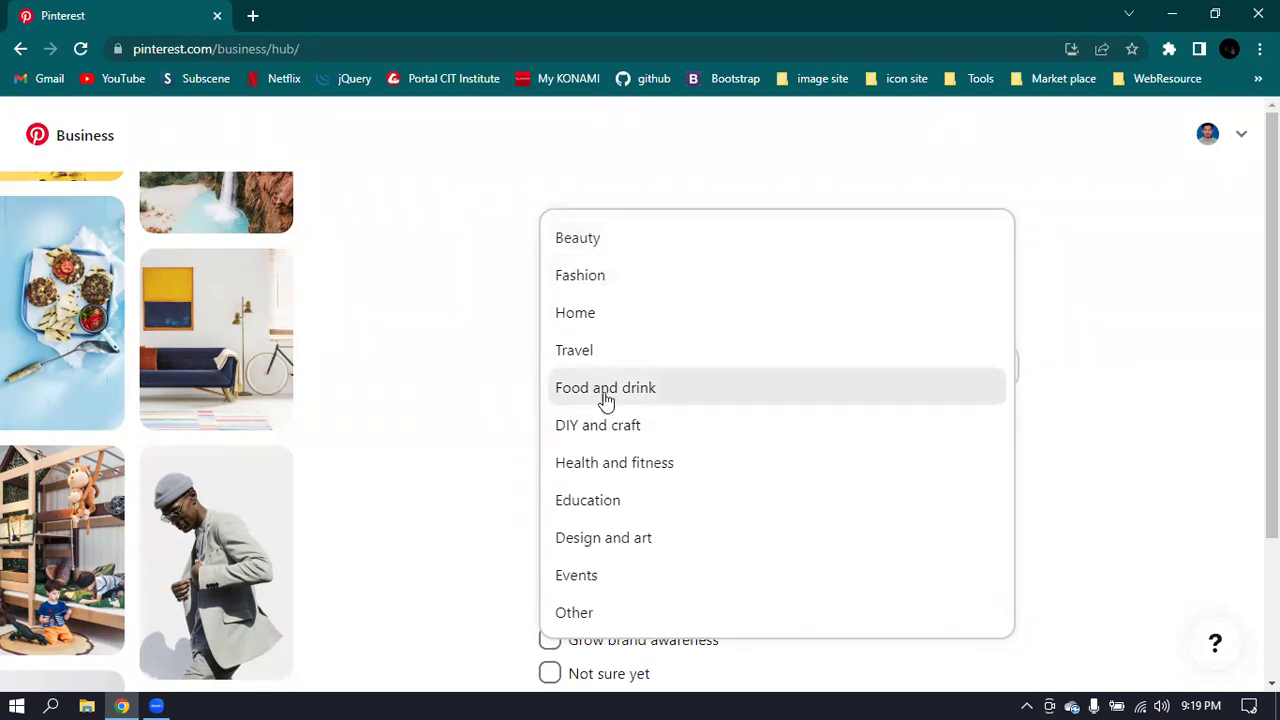
pyautogui.click(673, 390)
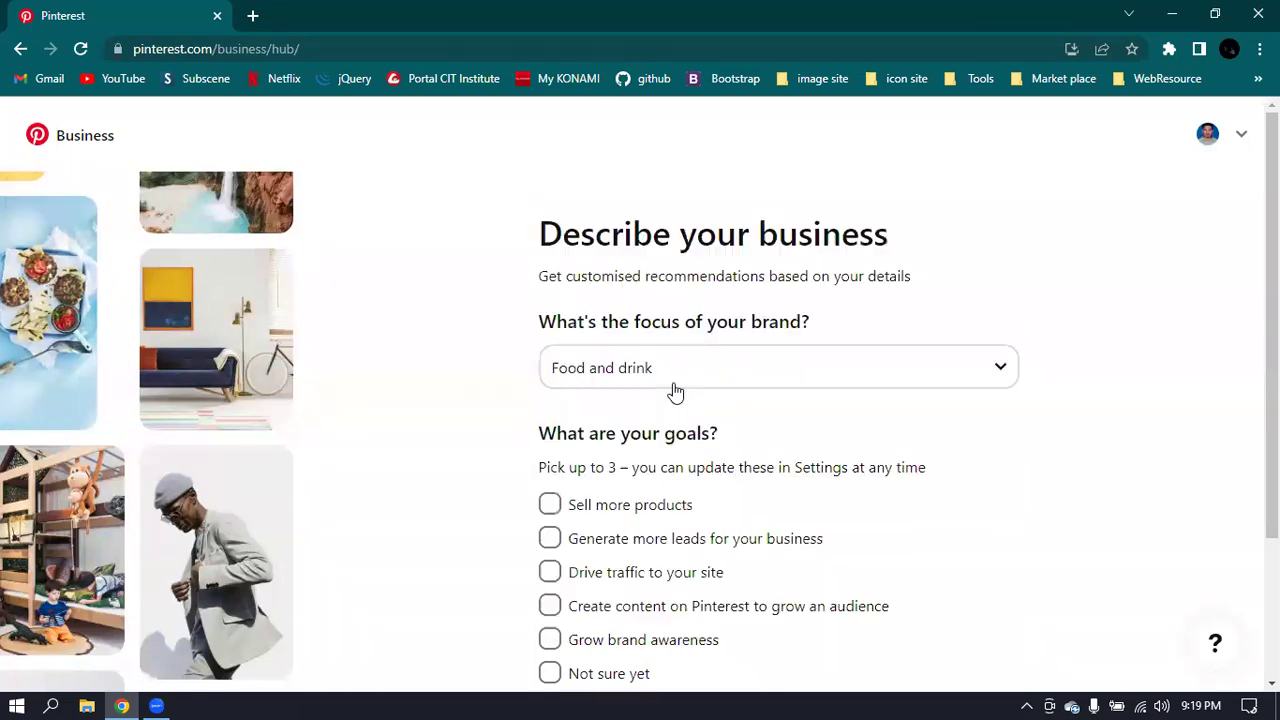
pyautogui.scroll(-1, 571, 407)
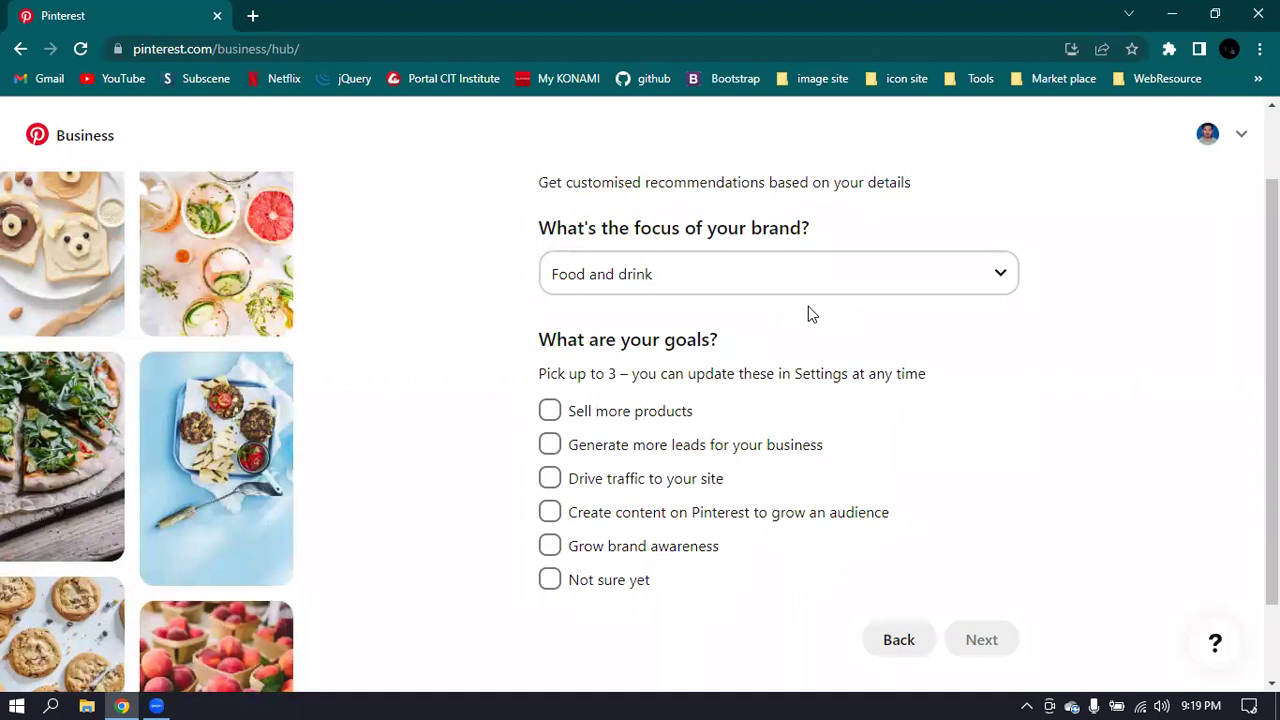
pyautogui.scroll(-1, 810, 314)
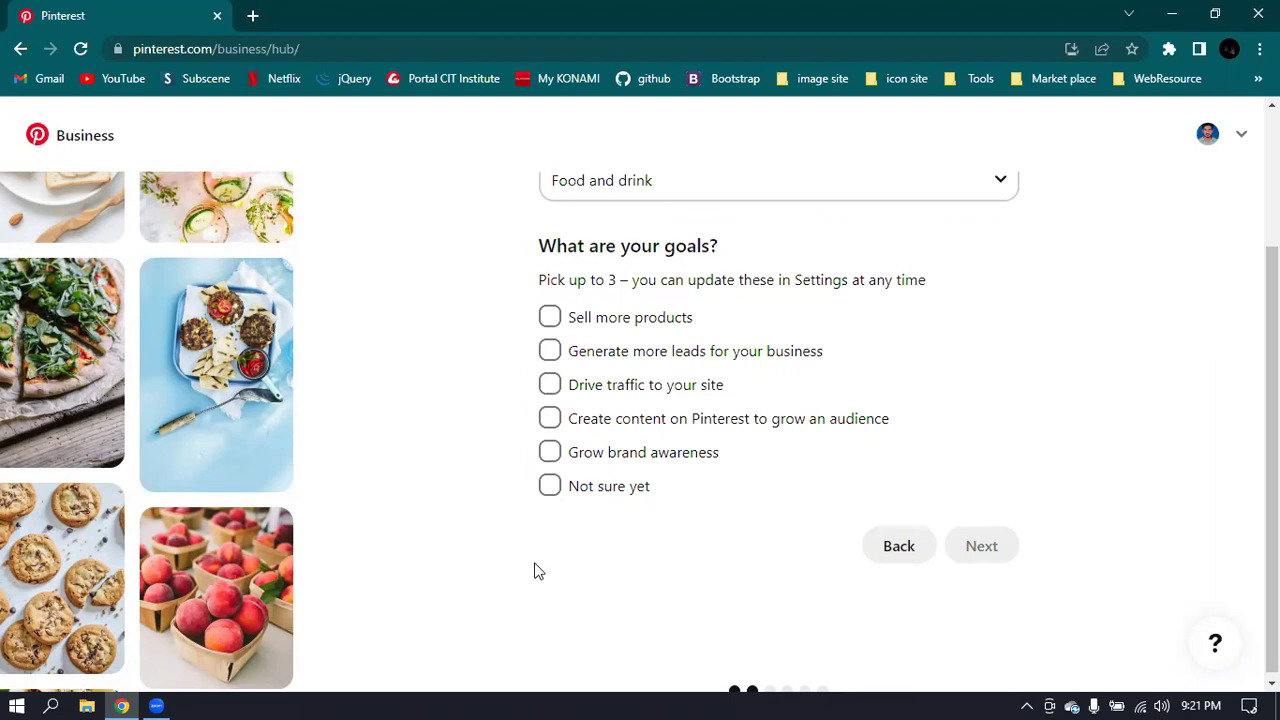
# - Tick Sell more products, Drive traffic to your site, and Create content to grow an audience, then continue
pyautogui.click(551, 318)
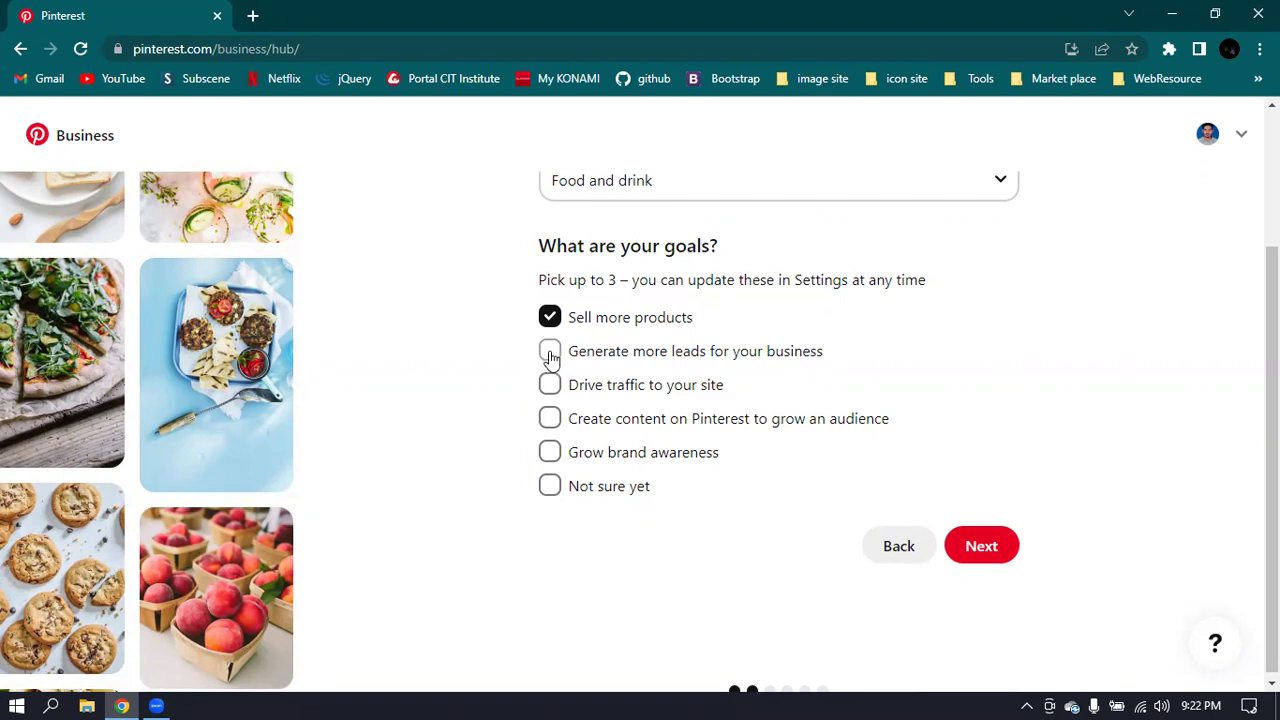
pyautogui.click(550, 388)
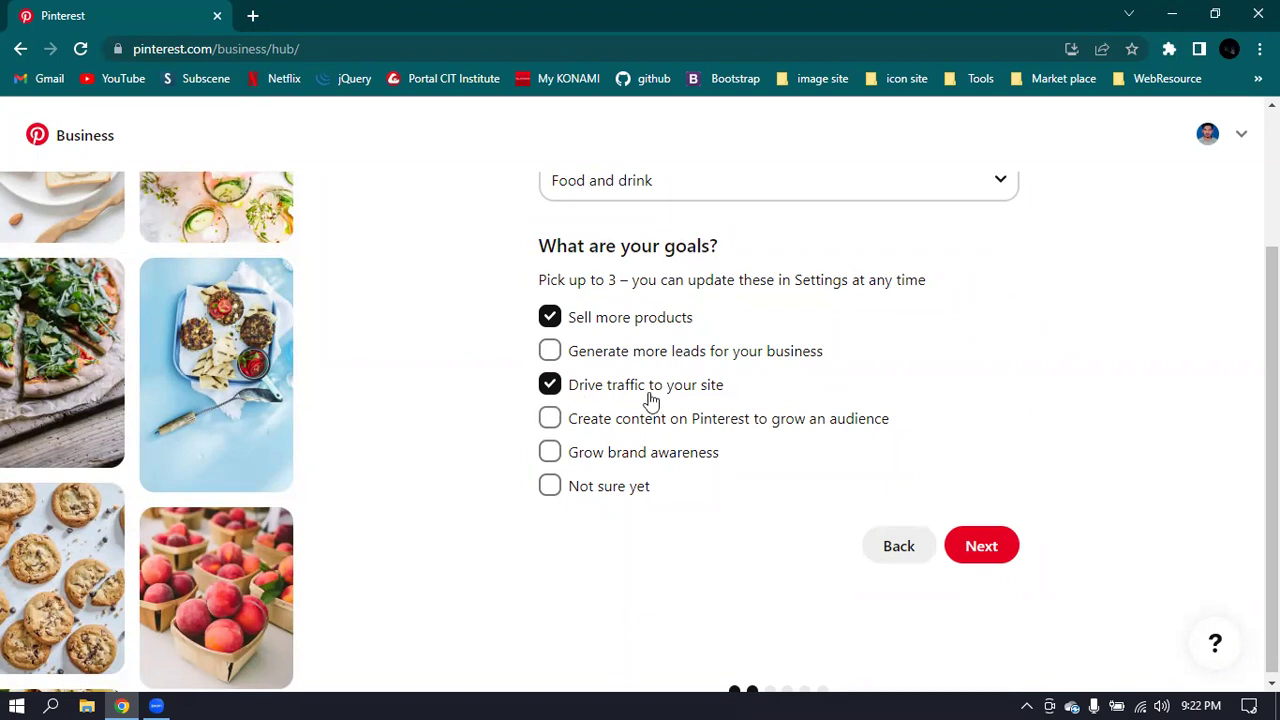
pyautogui.click(559, 425)
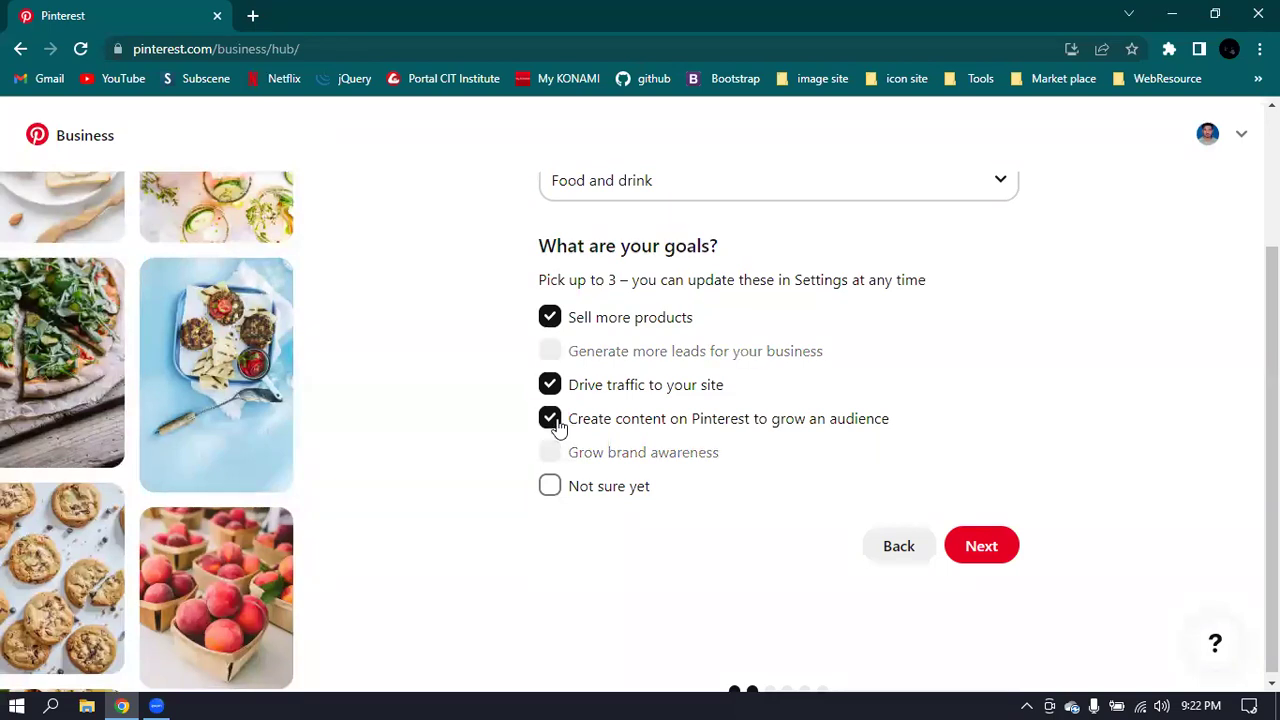
pyautogui.click(981, 546)
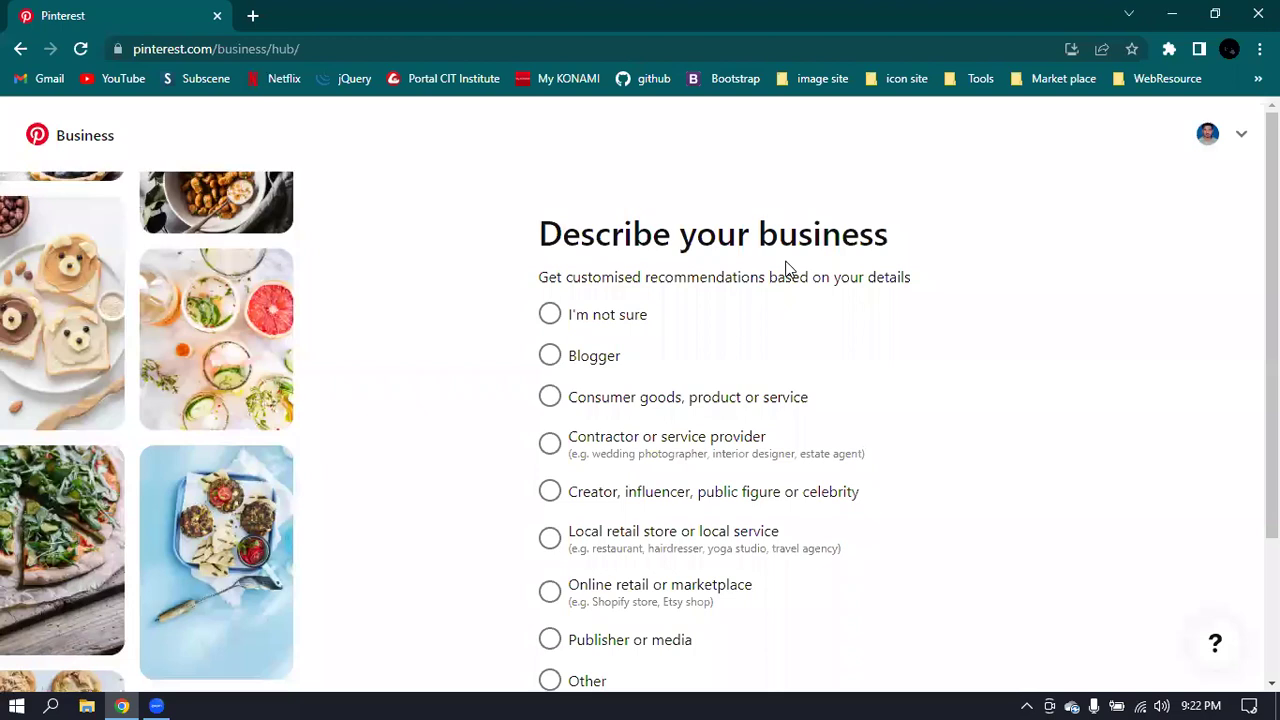
# - Select 'Consumer goods, product or service' as the business type
pyautogui.scroll(-1, 787, 267)
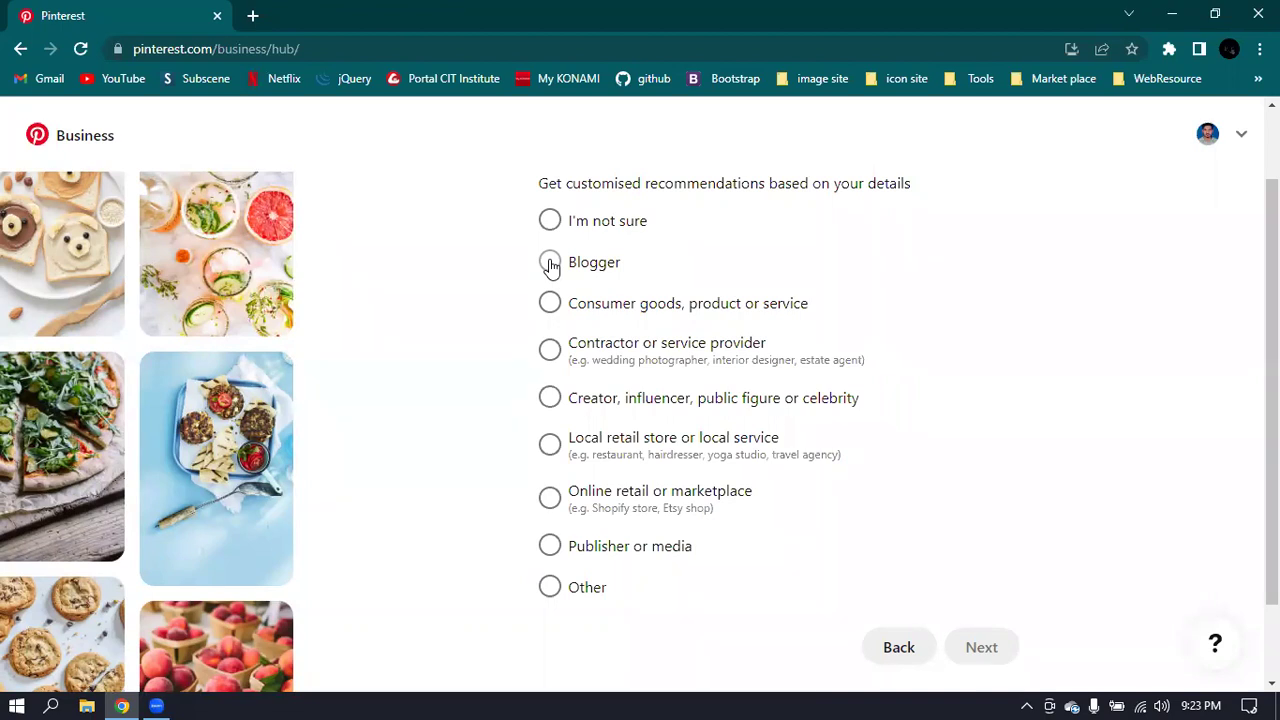
pyautogui.click(553, 306)
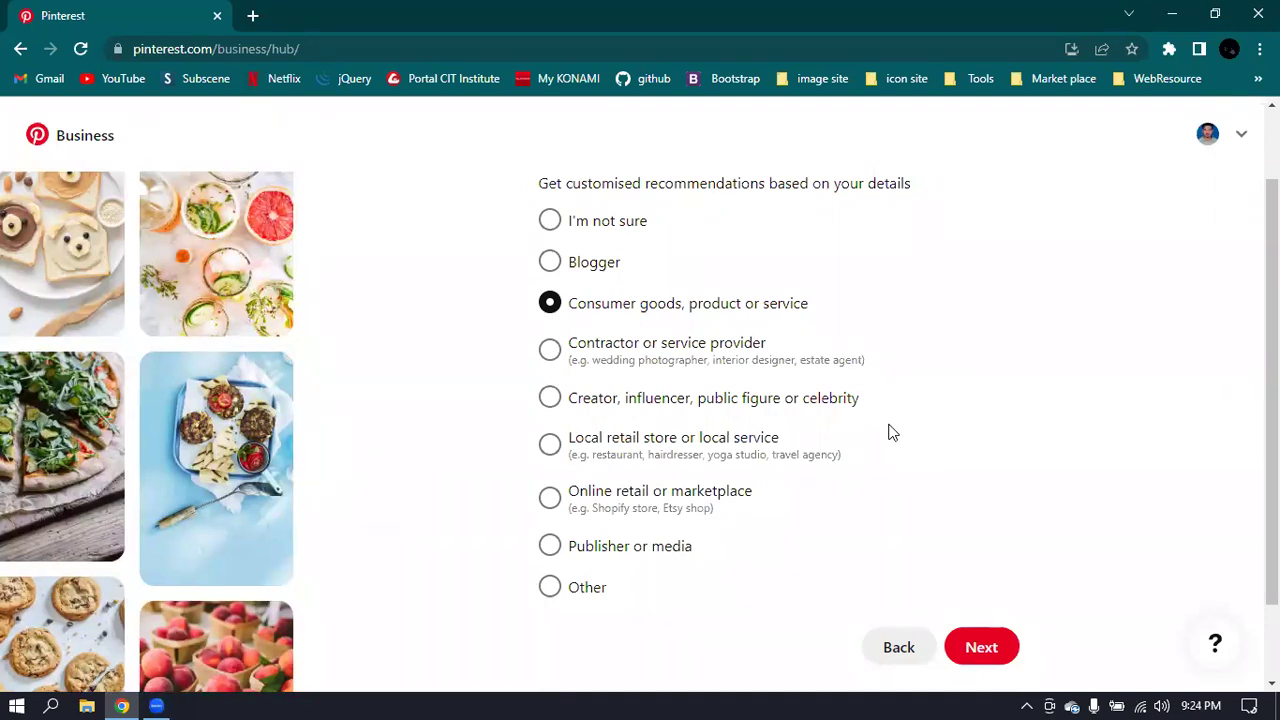
pyautogui.scroll(1, 889, 431)
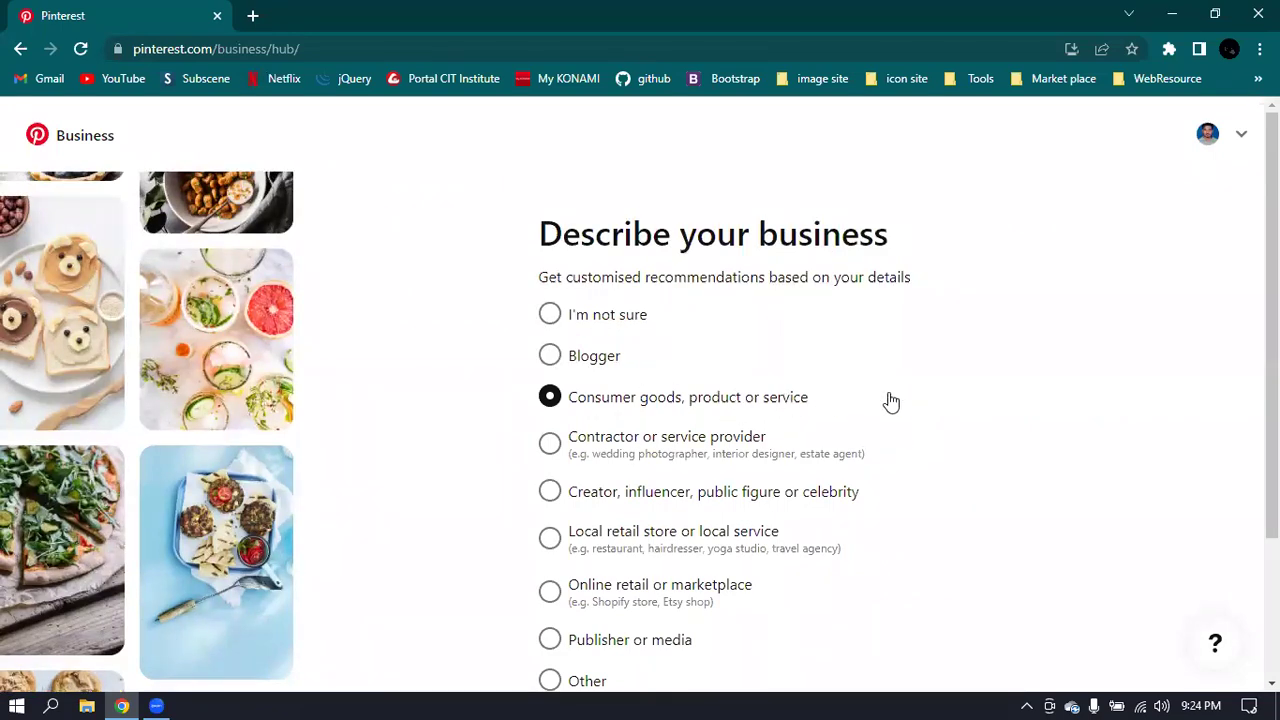
pyautogui.scroll(-2, 886, 400)
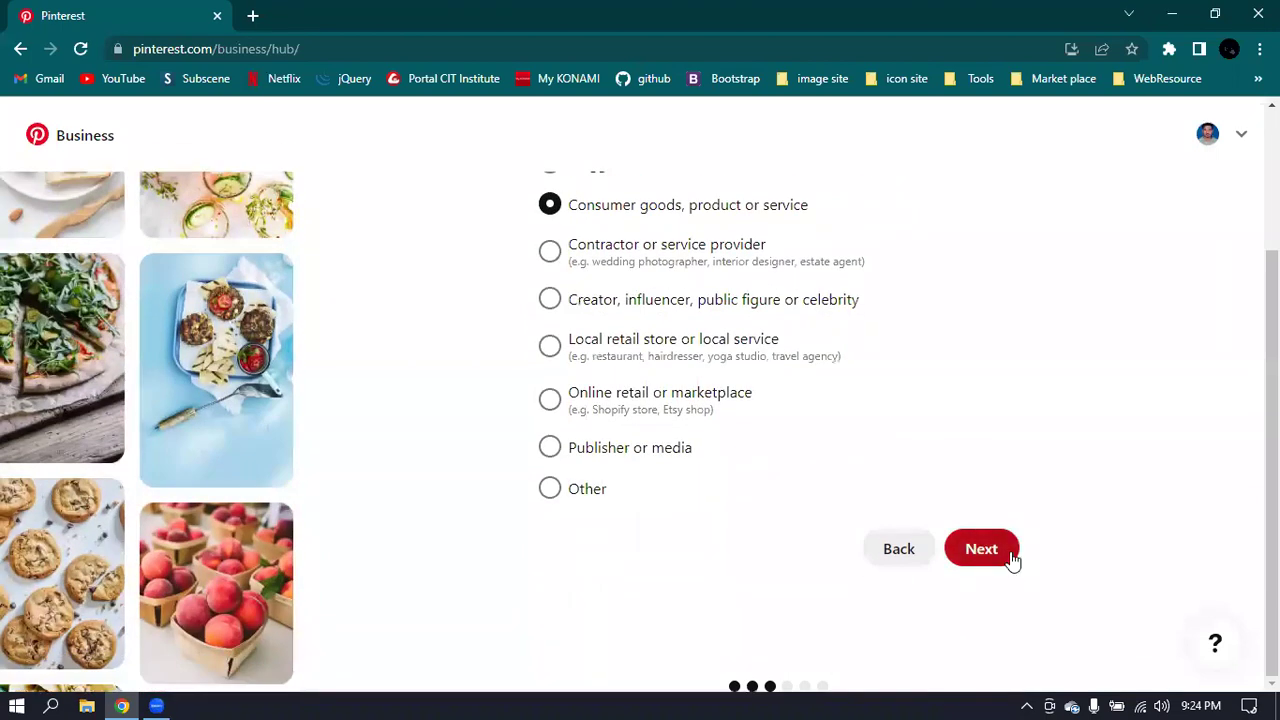
# - Submit the business description and advance to the question about running ads on Pinterest
pyautogui.click(981, 549)
pyautogui.scroll(2, 774, 527)
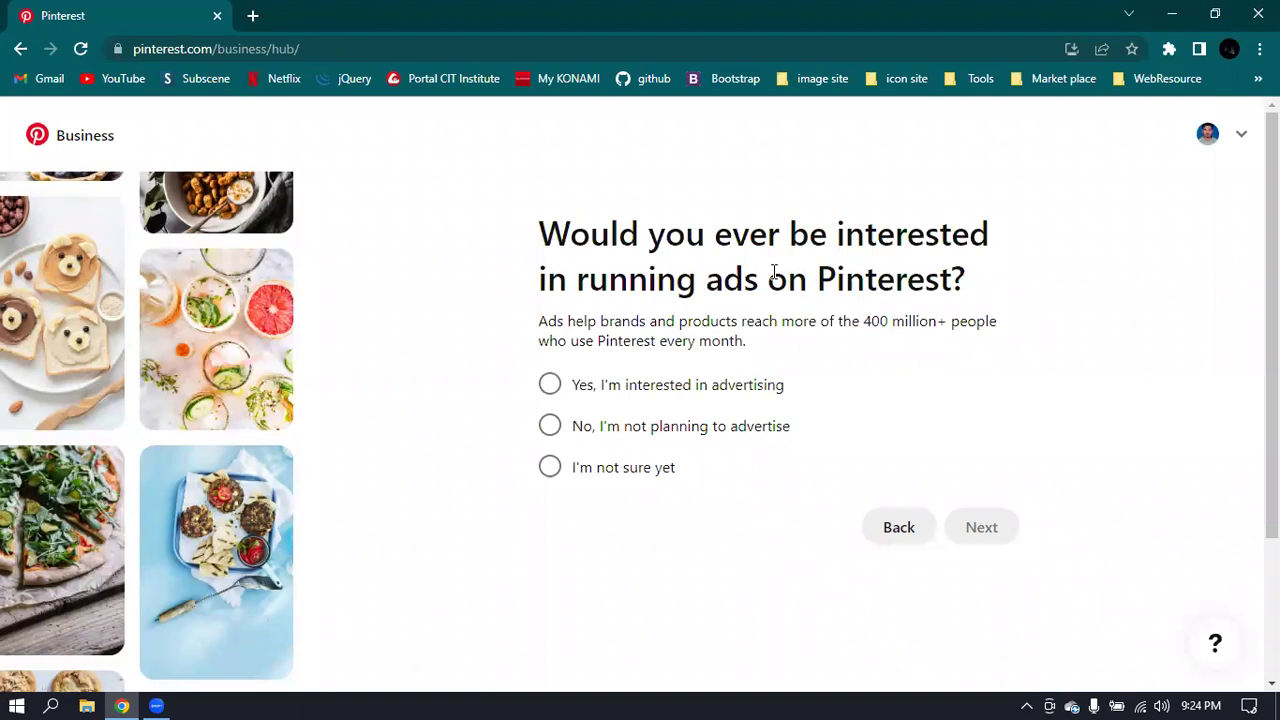
# - Answer 'Yes, I'm interested in advertising' and continue past the ads question
pyautogui.click(550, 385)
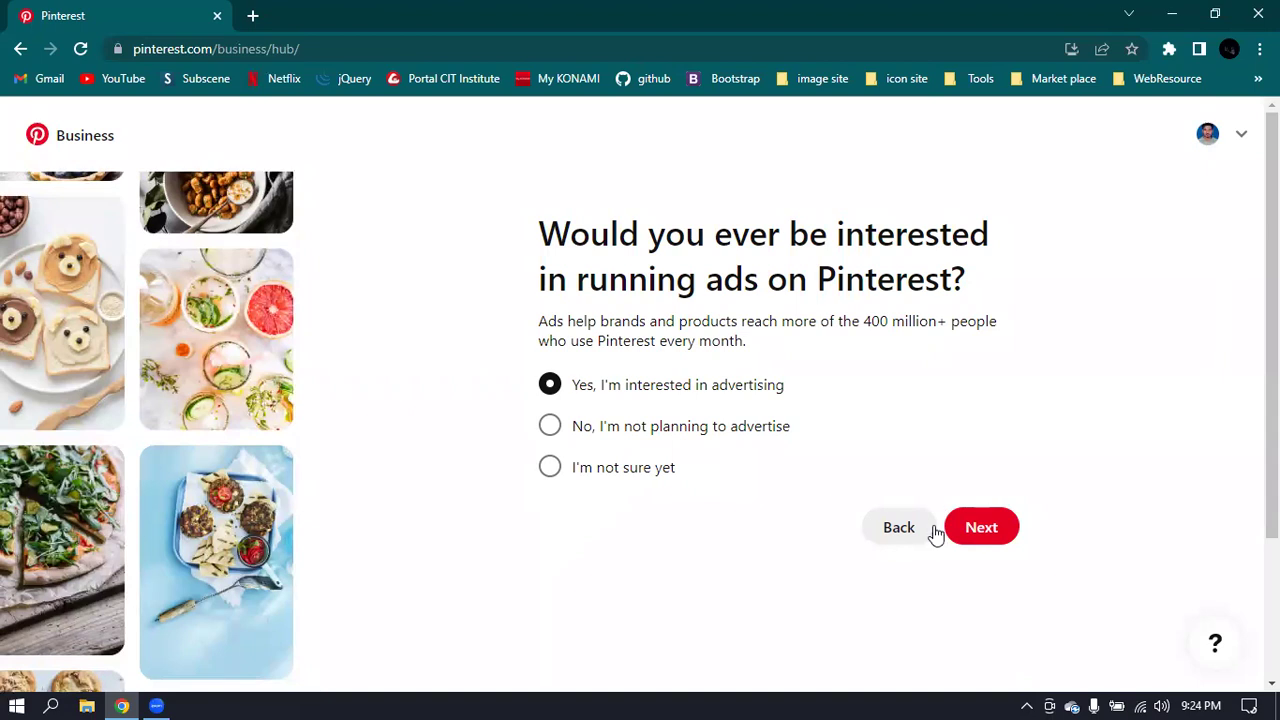
pyautogui.click(991, 539)
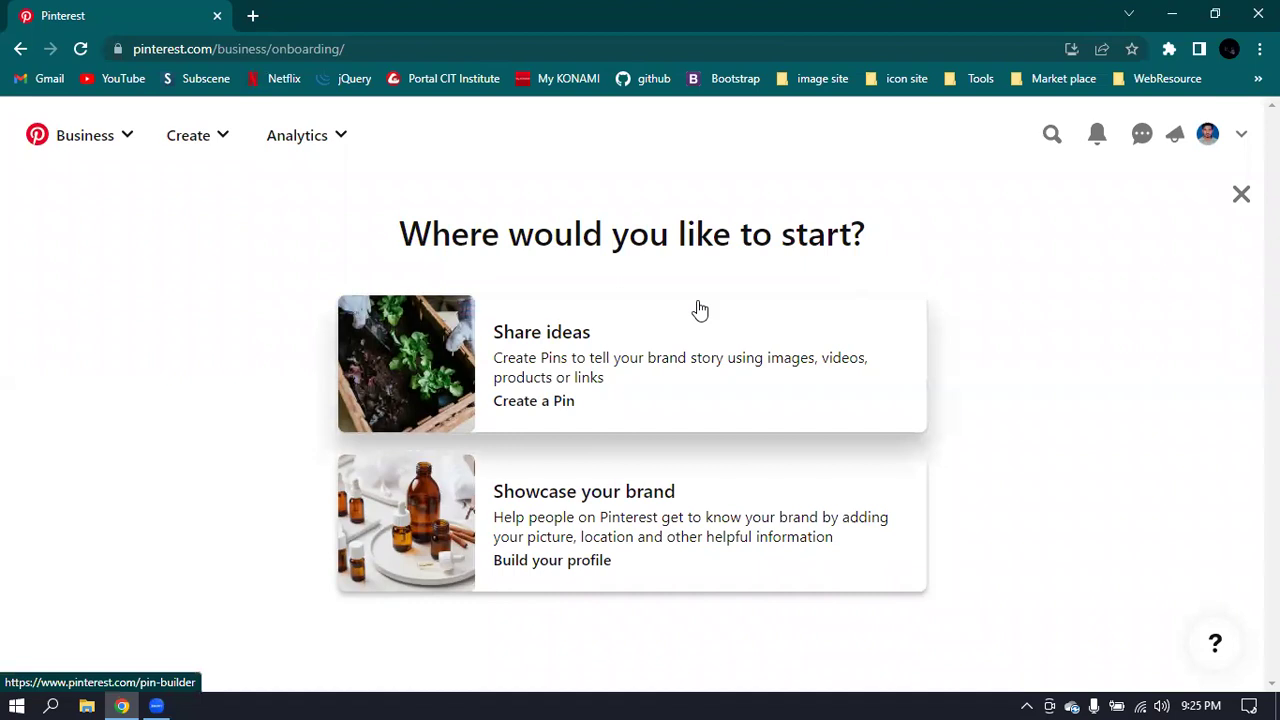
# - Close the 'Where would you like to start?' screen to land on the Business Hub
pyautogui.click(1241, 196)
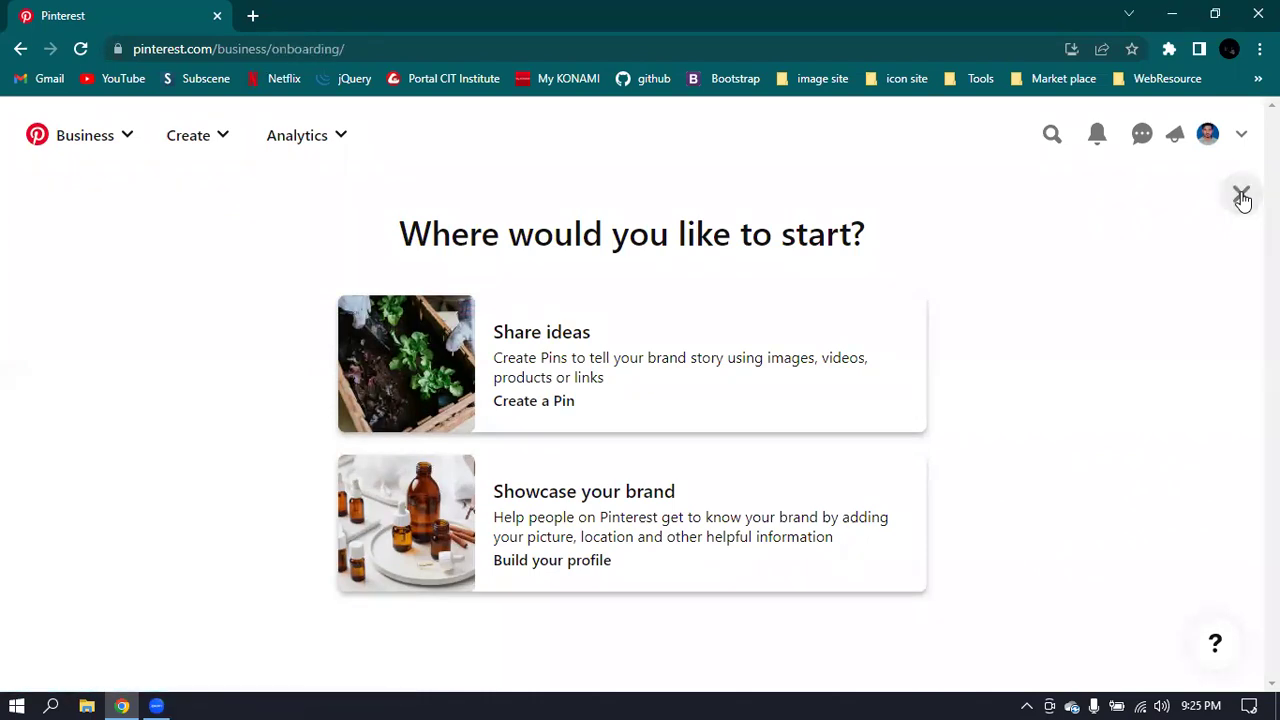
pyautogui.click(1243, 209)
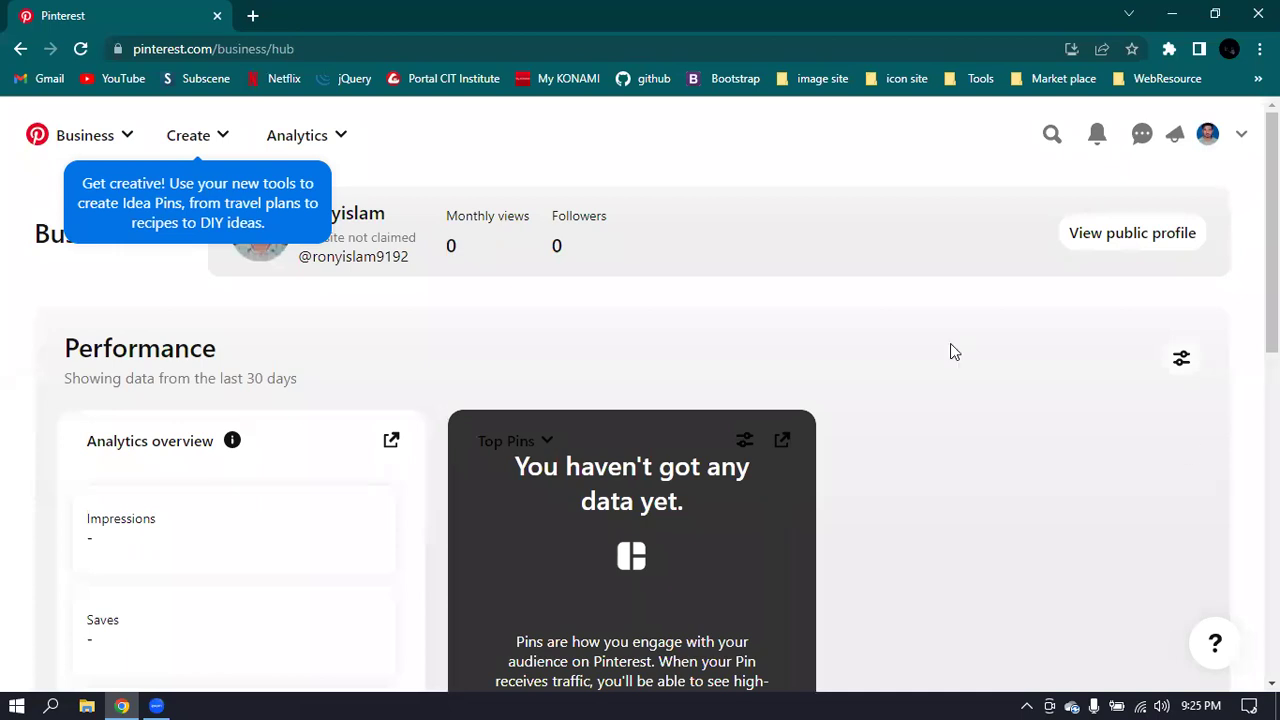
# - Dismiss the blue 'Get creative!' Idea Pins tooltip and check the Business Hub below
pyautogui.click(701, 131)
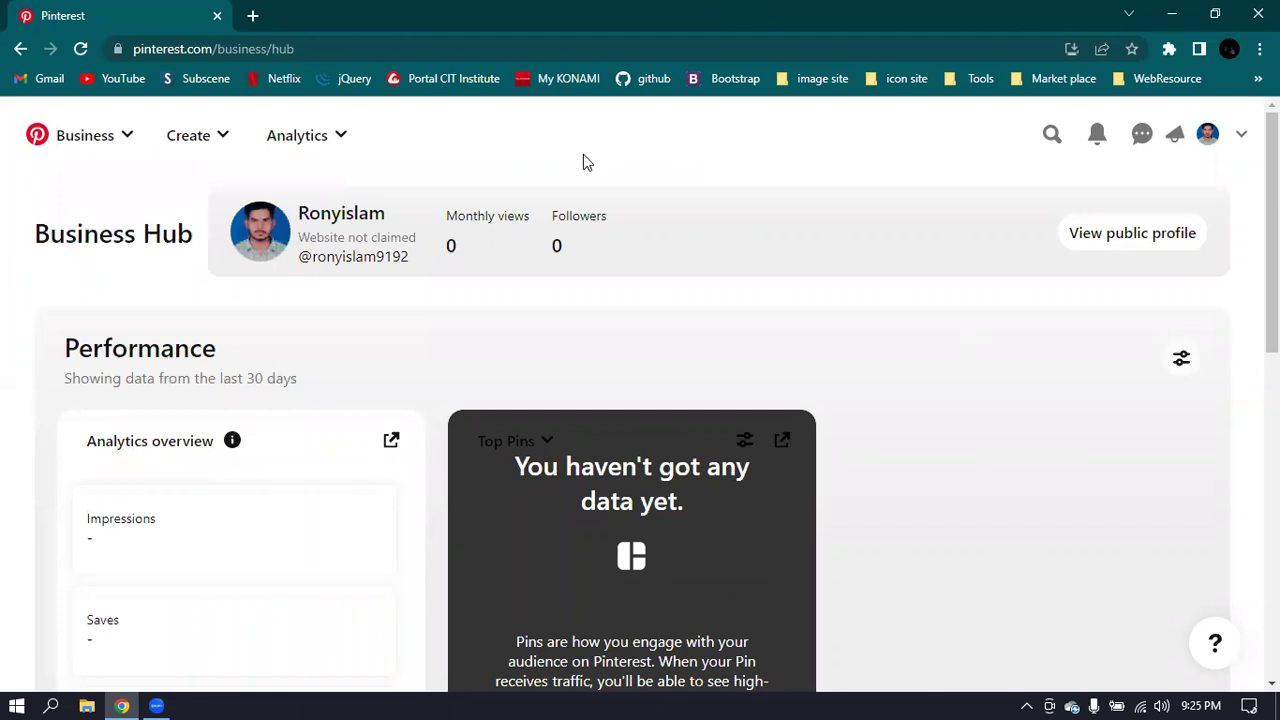
pyautogui.scroll(-8, 891, 203)
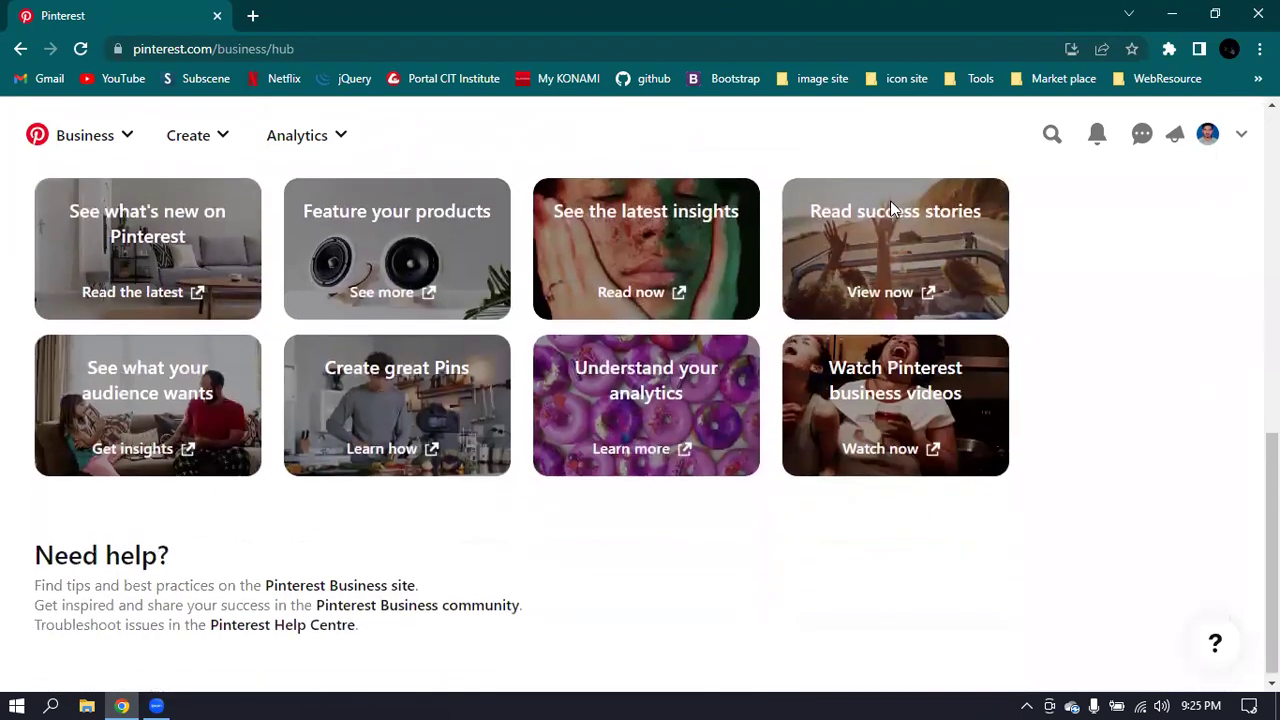
pyautogui.scroll(8, 1160, 380)
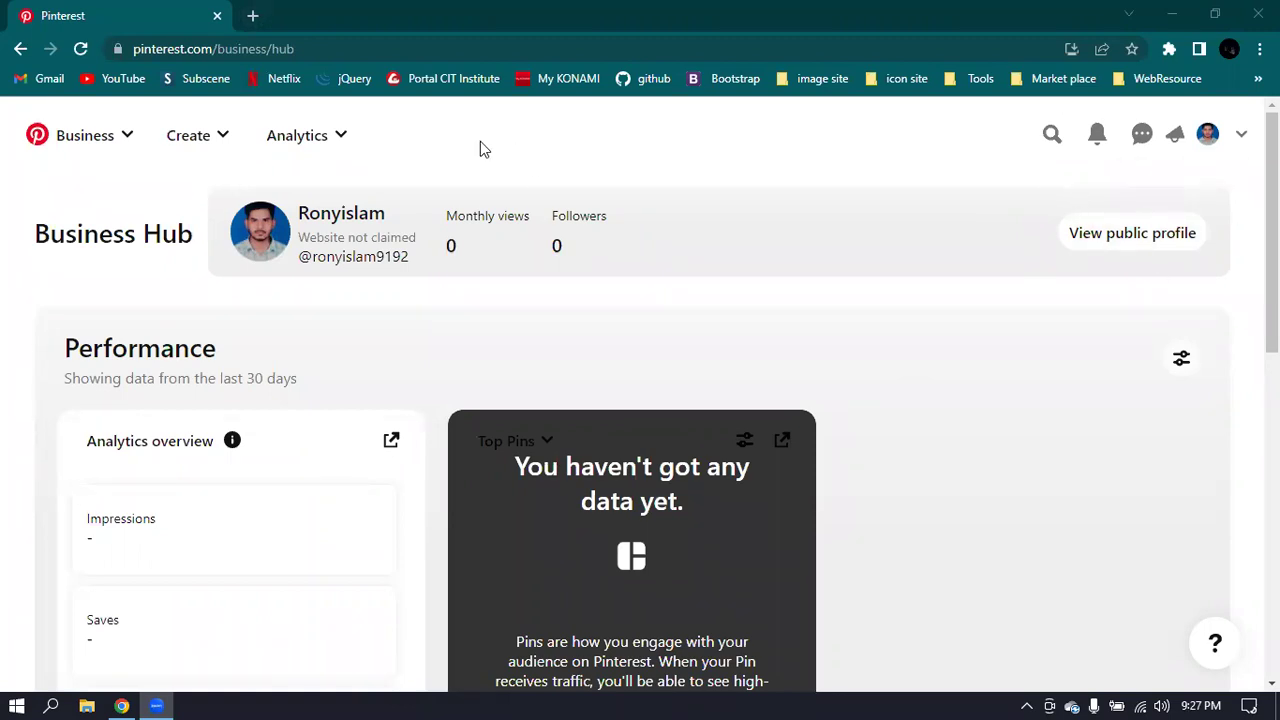
pyautogui.click(112, 136)
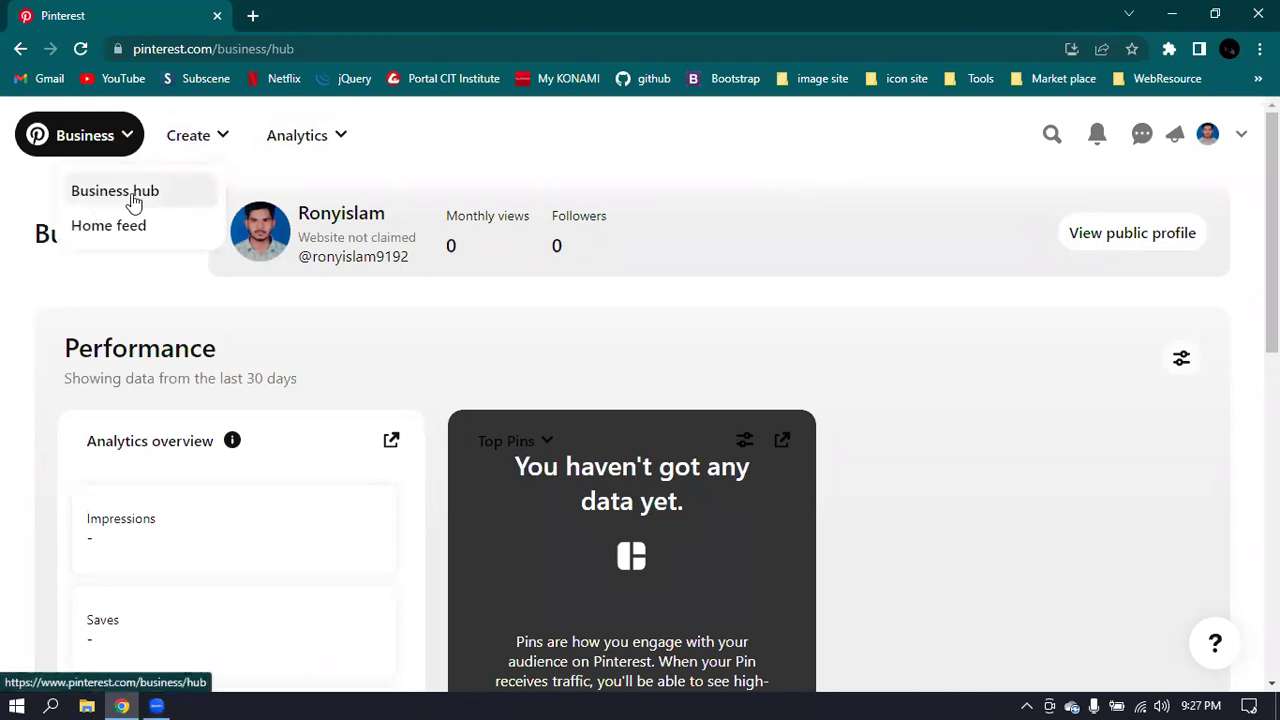
pyautogui.click(110, 228)
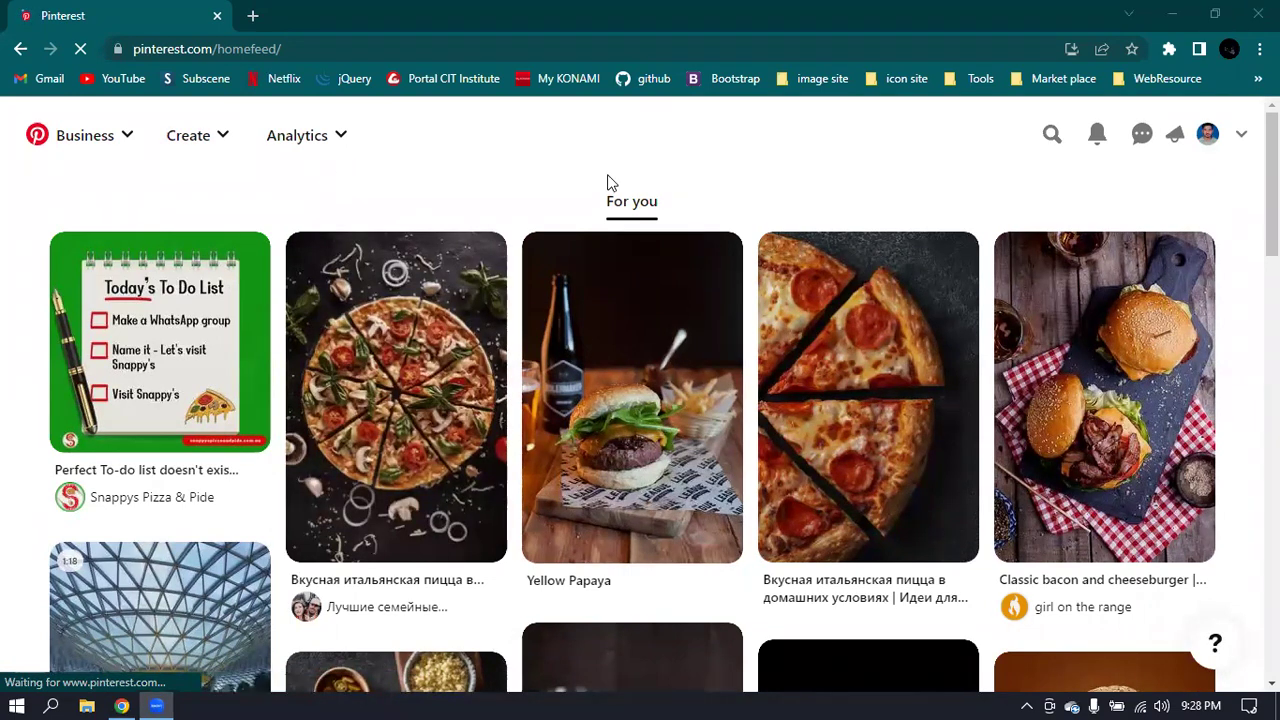
pyautogui.click(113, 140)
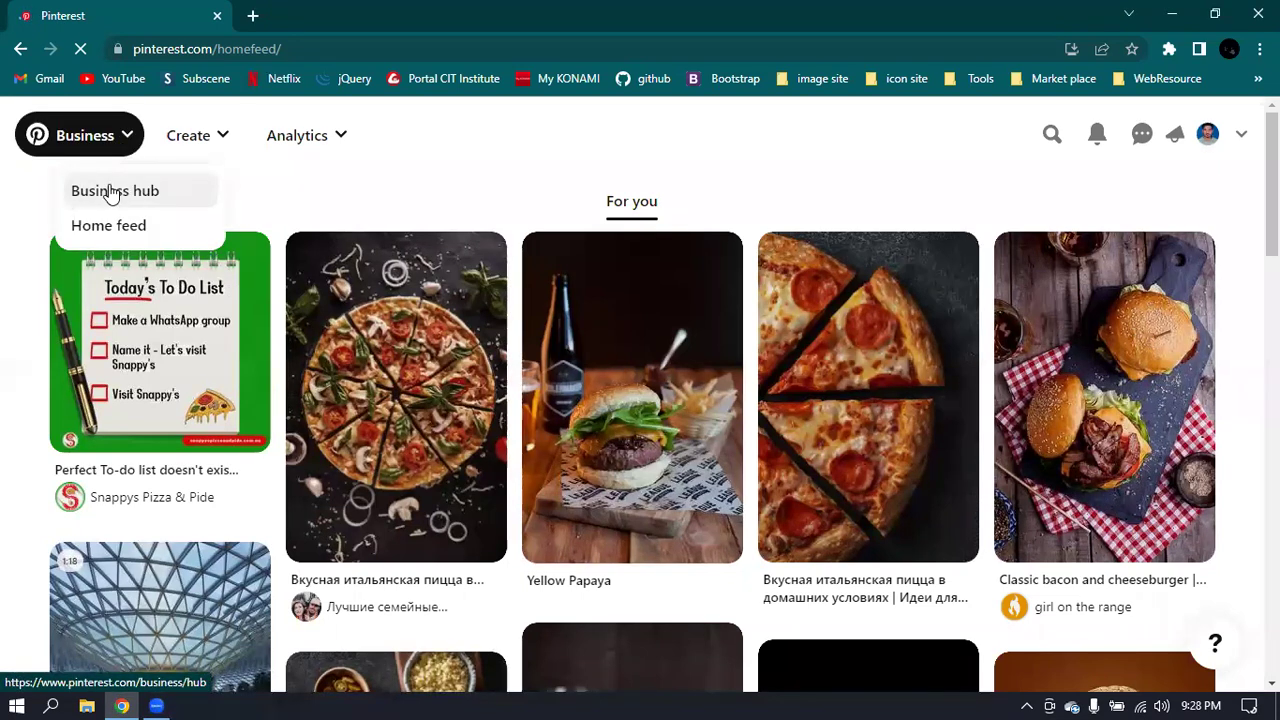
pyautogui.click(113, 193)
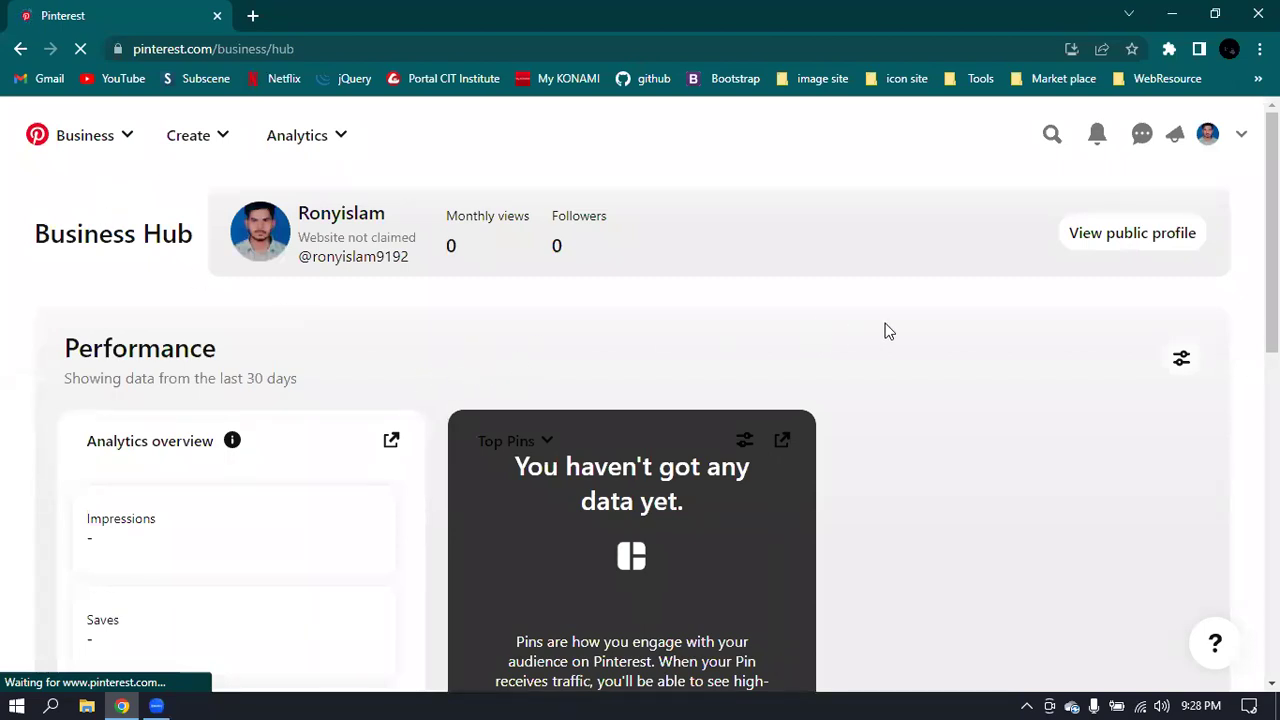
# - Scroll through the Business Hub's Resources guides and back up to the top
pyautogui.scroll(-7, 884, 330)
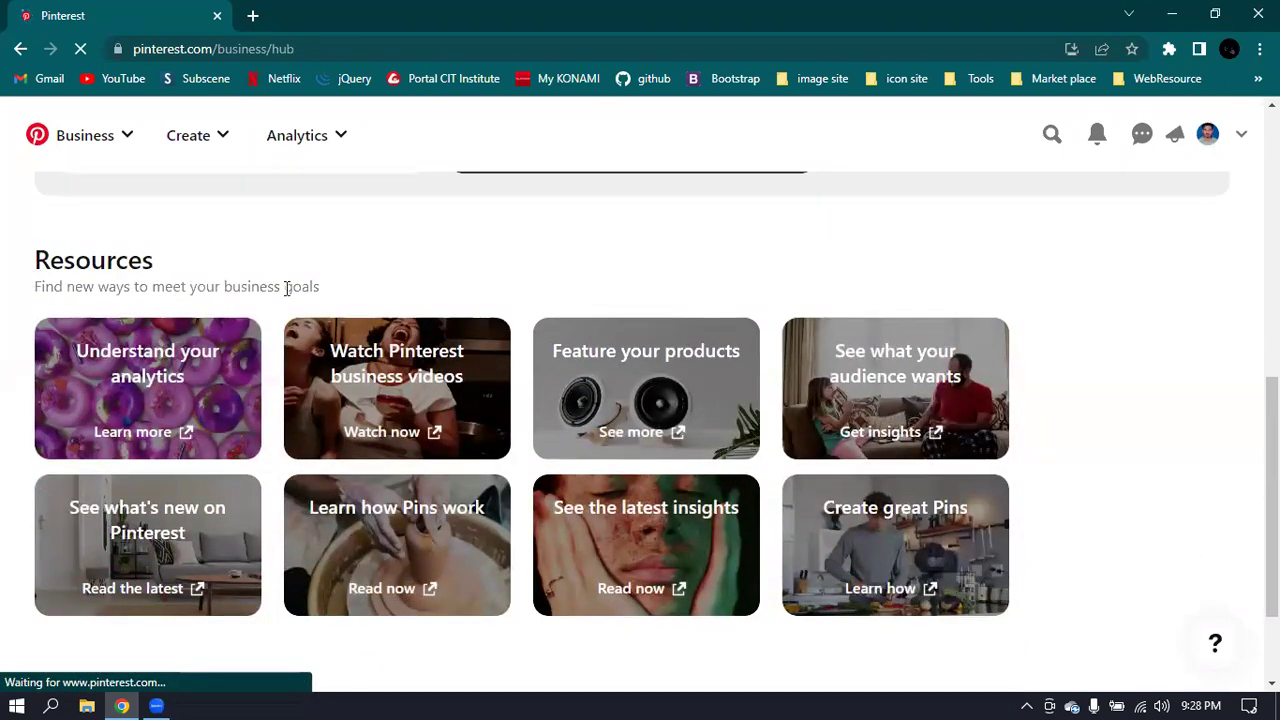
pyautogui.scroll(-1, 337, 292)
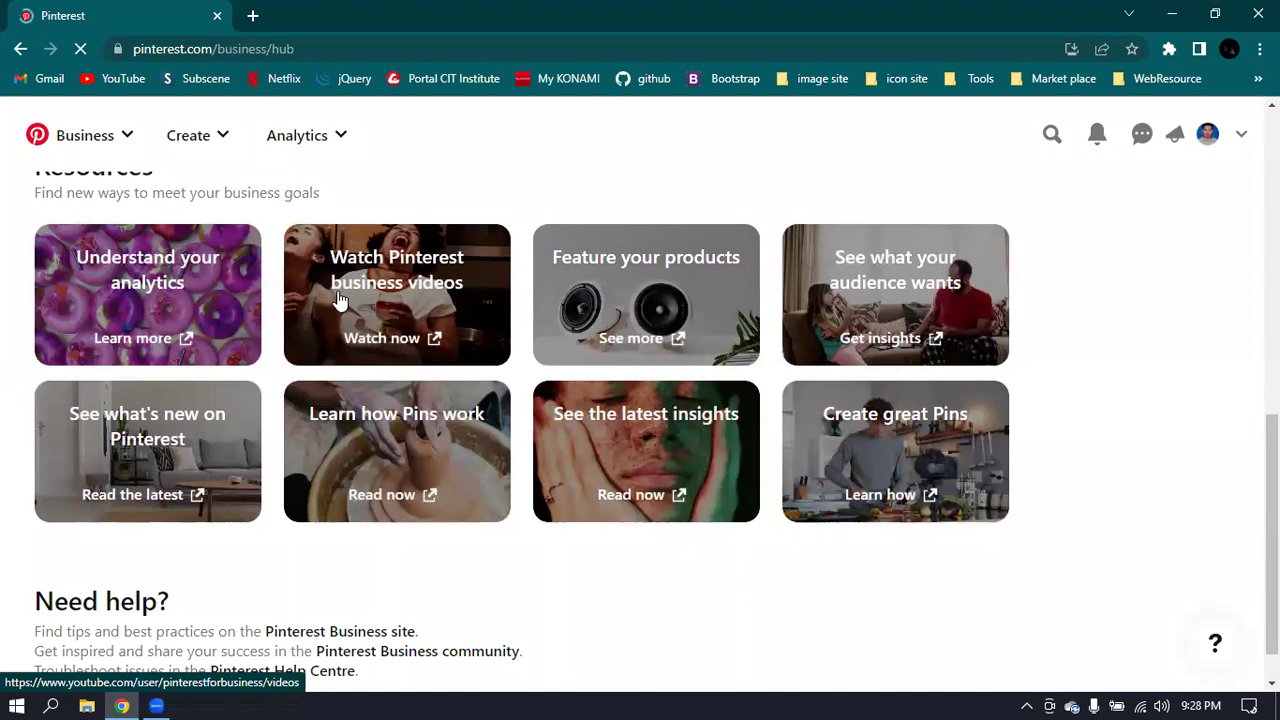
pyautogui.scroll(1, 337, 290)
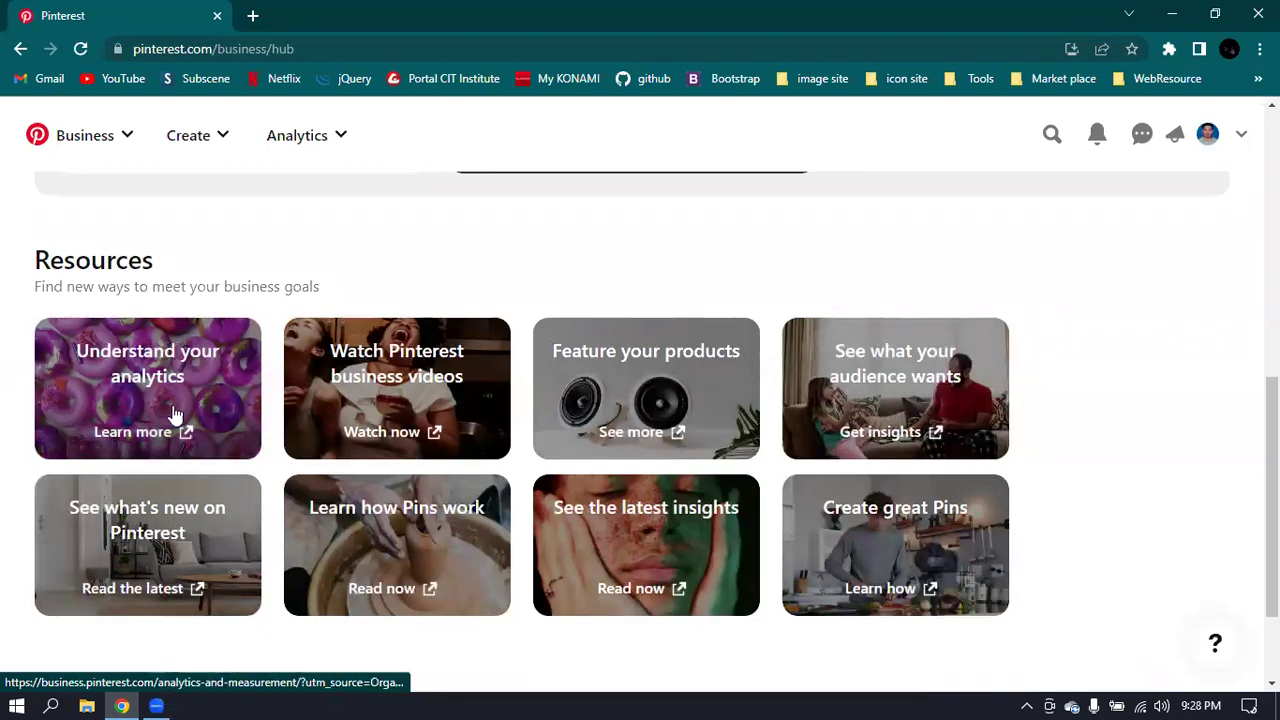
pyautogui.scroll(-1, 1028, 447)
pyautogui.scroll(-1, 1028, 447)
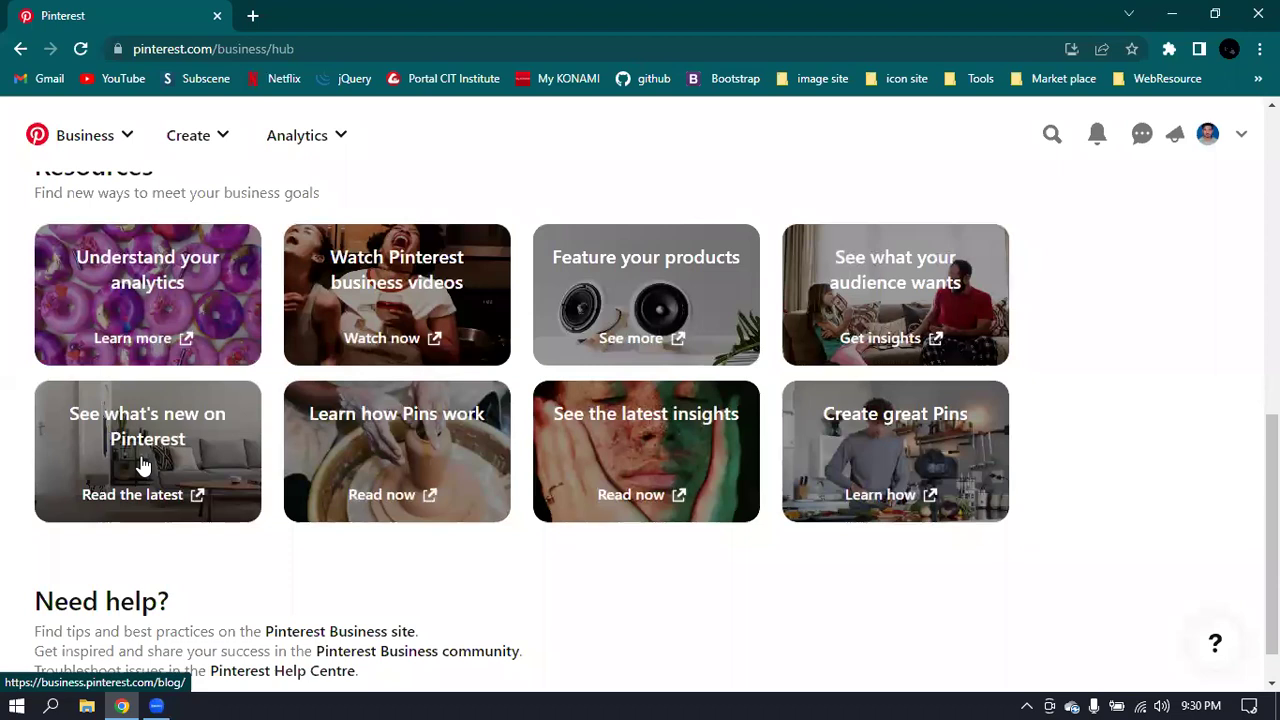
pyautogui.scroll(-1, 223, 451)
pyautogui.scroll(15, 700, 480)
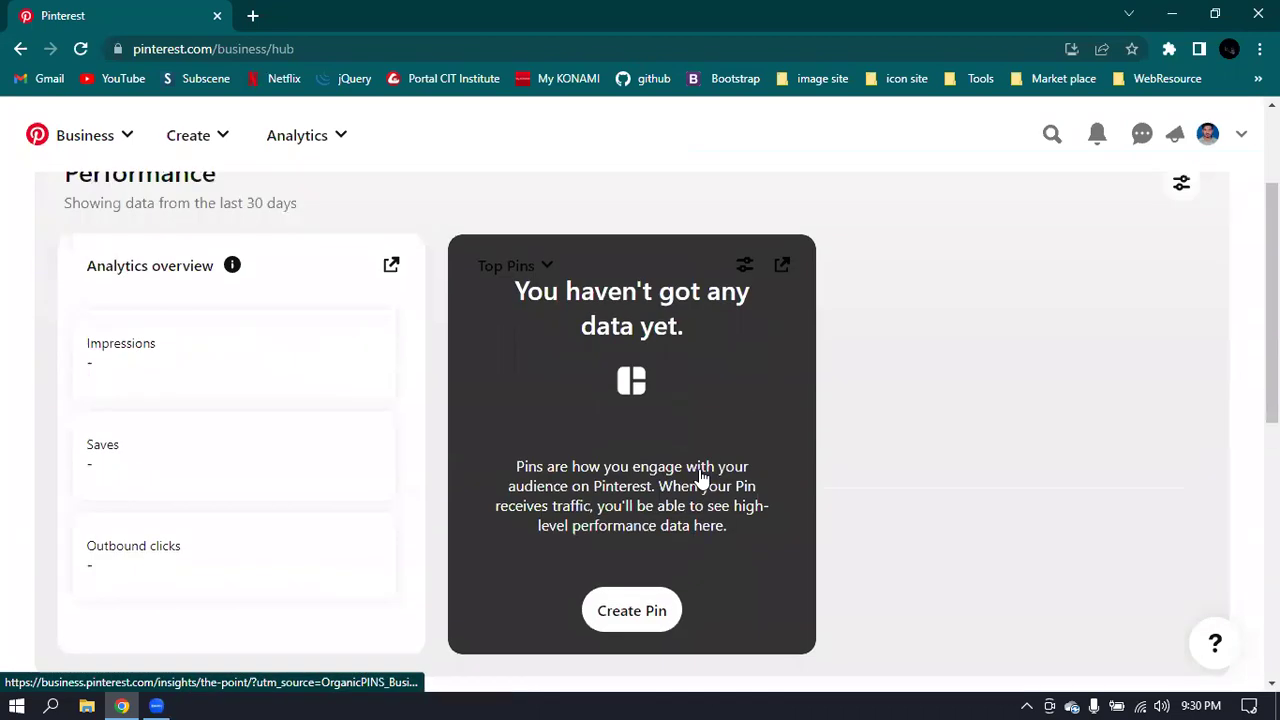
pyautogui.scroll(-3, 848, 286)
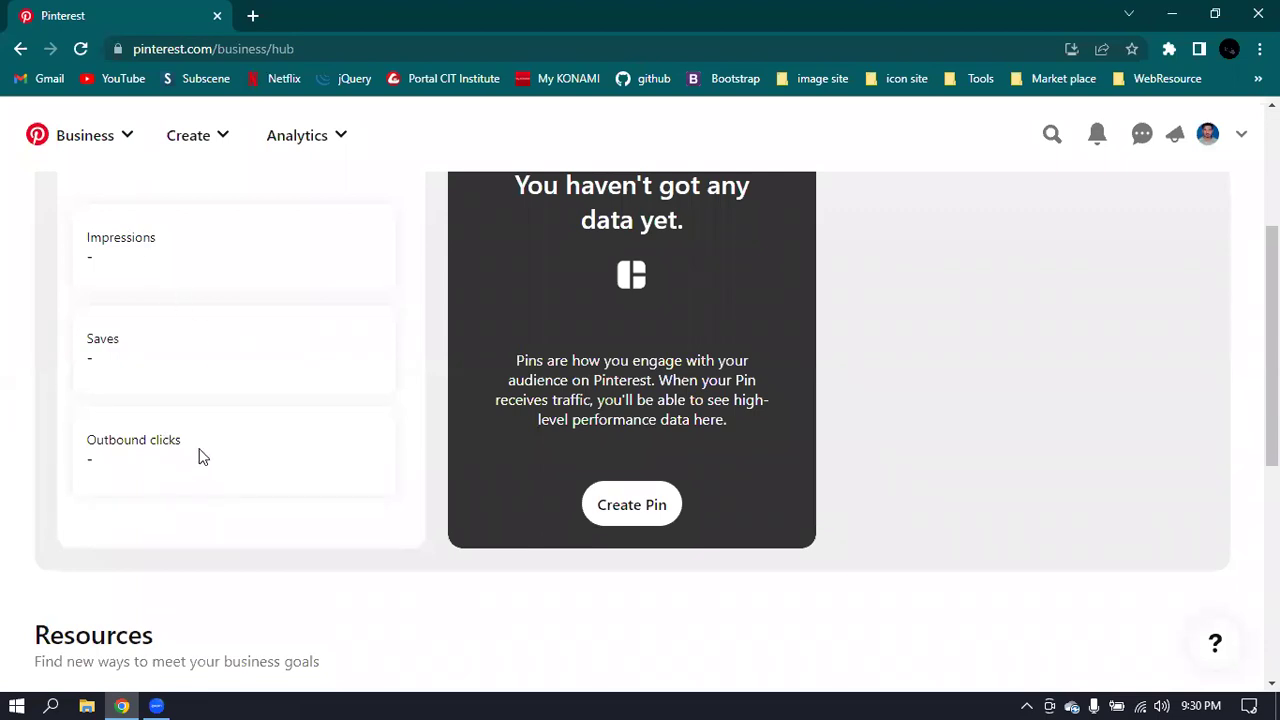
pyautogui.scroll(3, 200, 455)
# - Show the creation options: Create Idea Pin, Create Pin and Go live (Beta)
pyautogui.moveTo(232, 440)
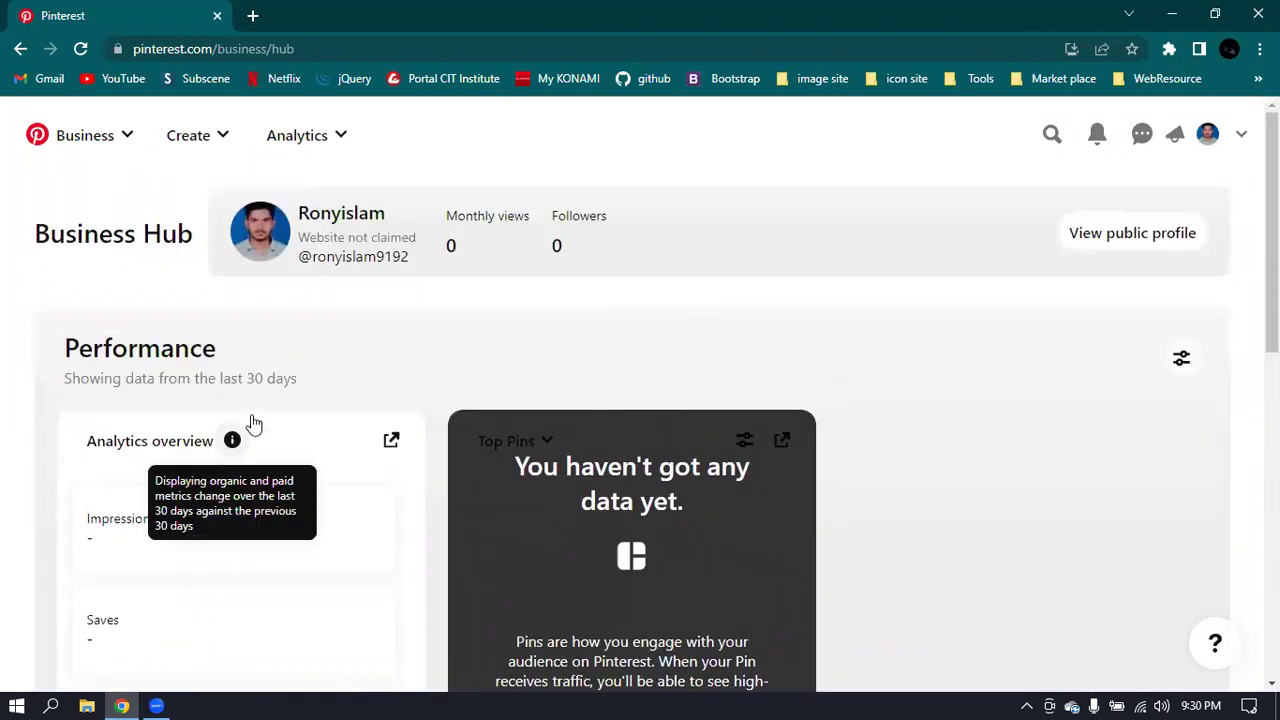
pyautogui.click(101, 141)
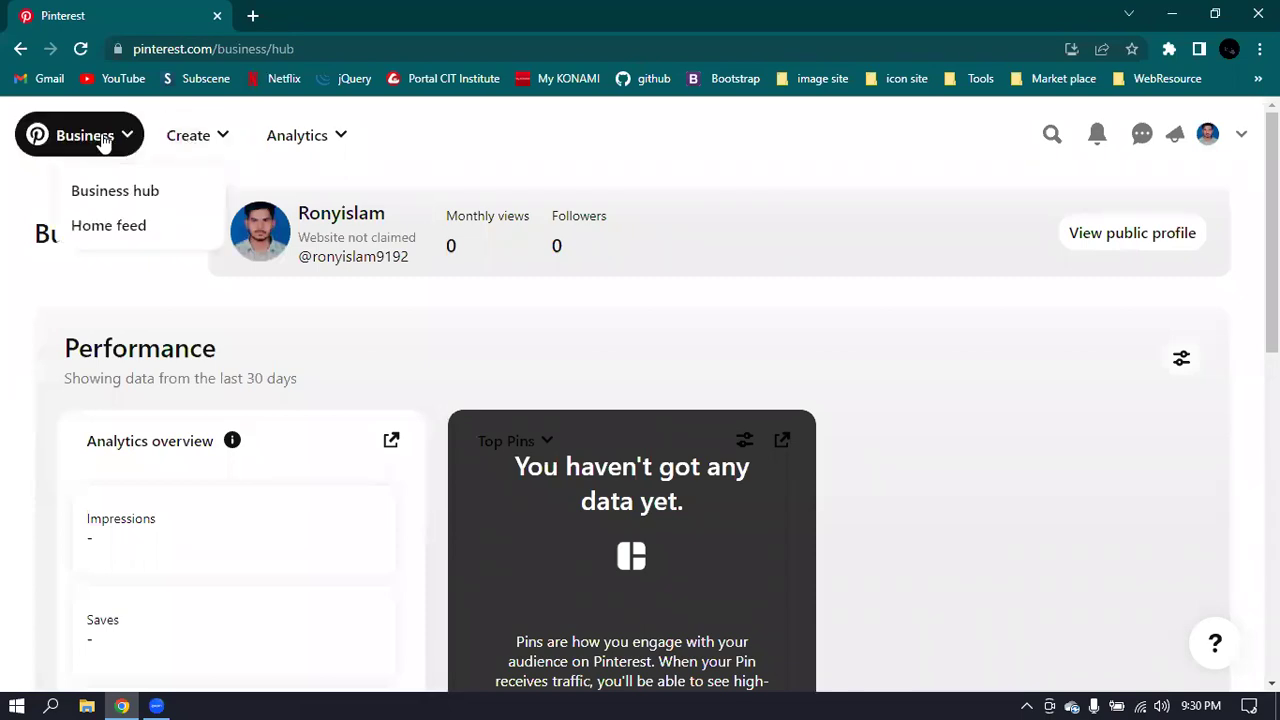
pyautogui.click(200, 133)
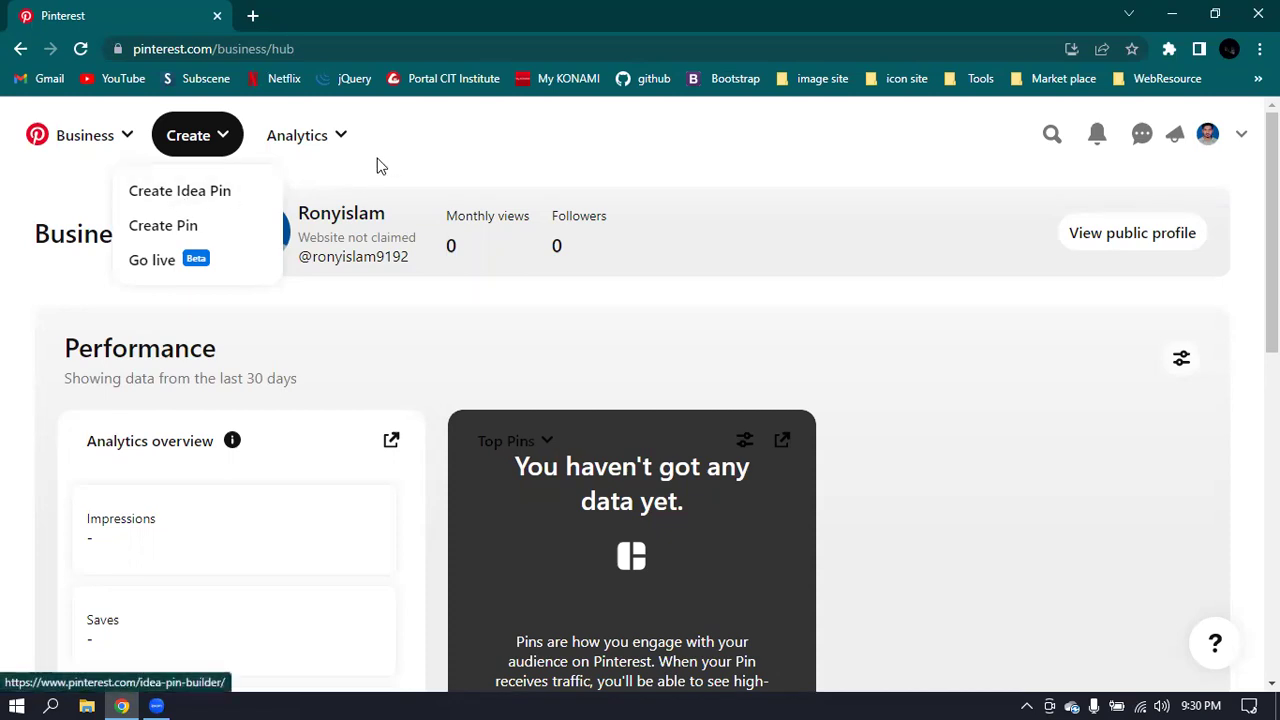
# - Go to Analytics > Overview for the business account
pyautogui.click(323, 148)
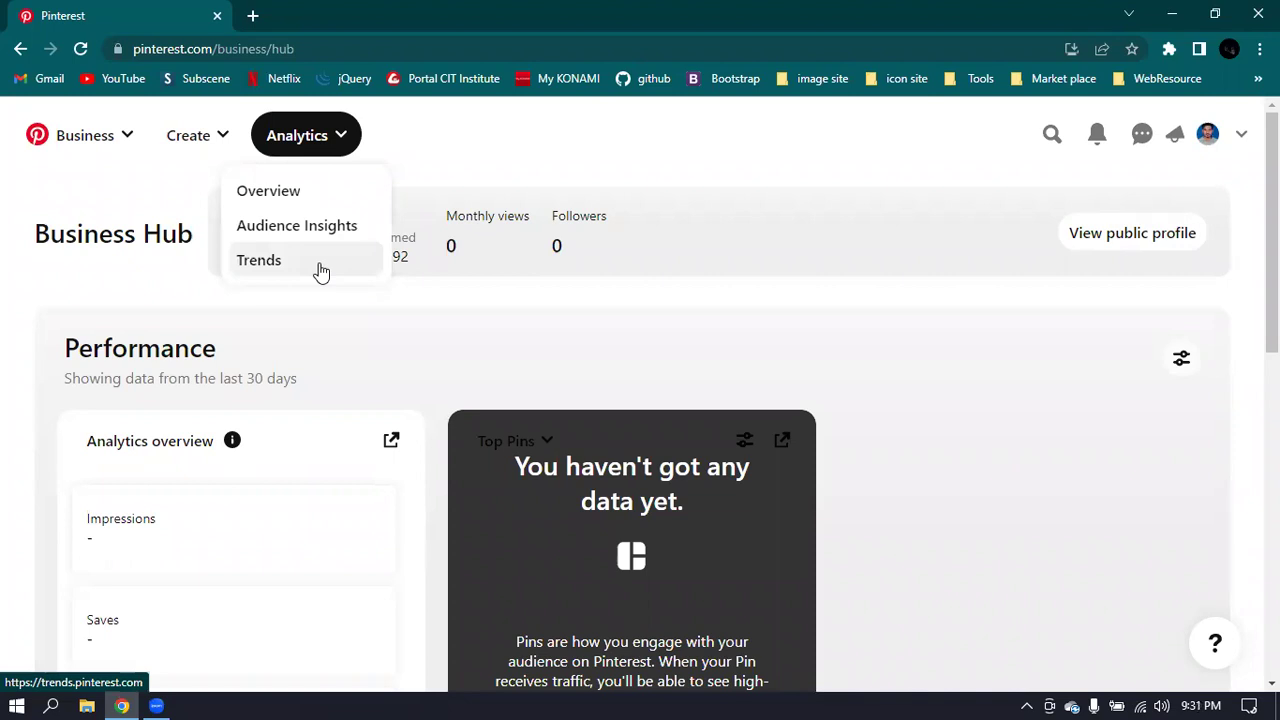
pyautogui.click(285, 193)
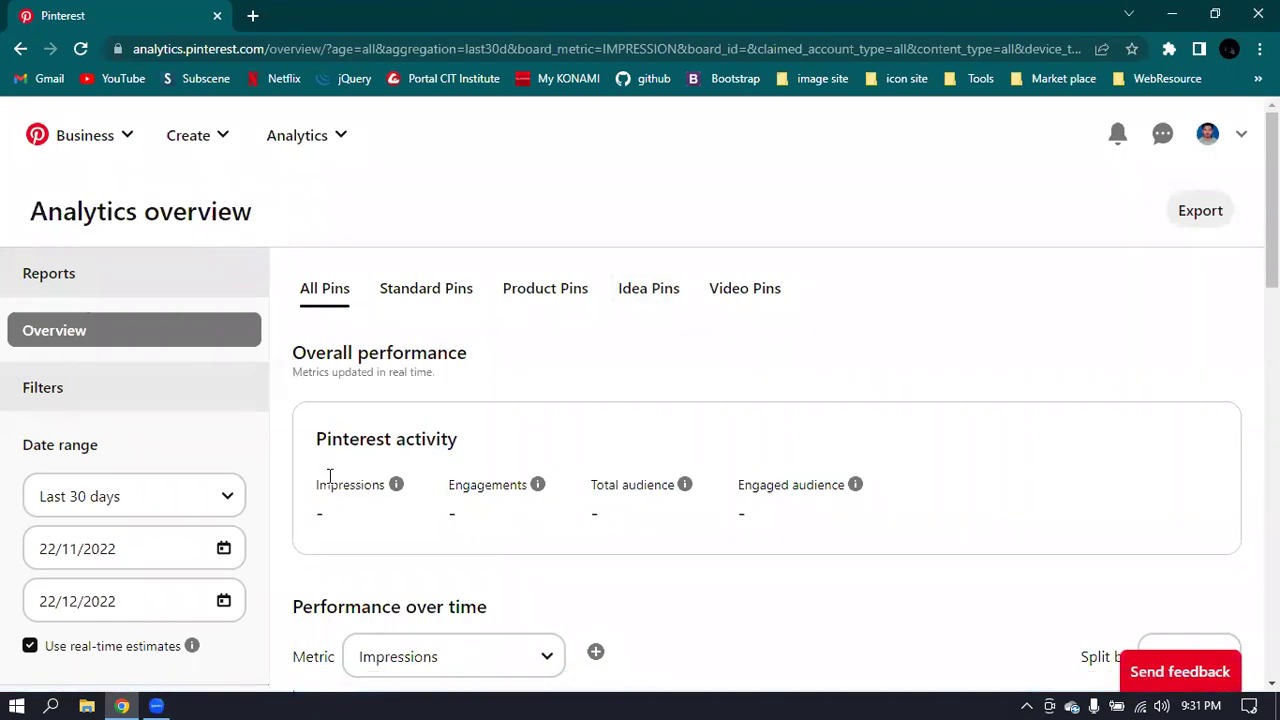
pyautogui.moveTo(314, 483); pyautogui.dragTo(449, 485)
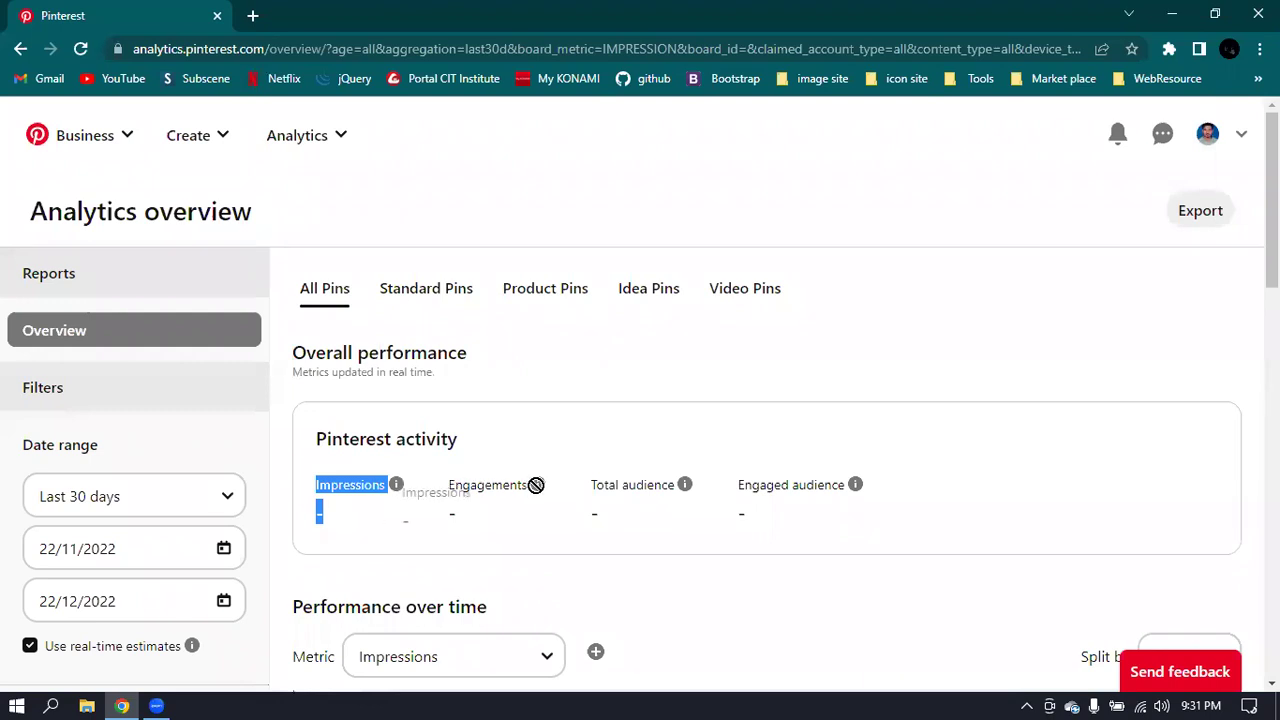
pyautogui.click(594, 503)
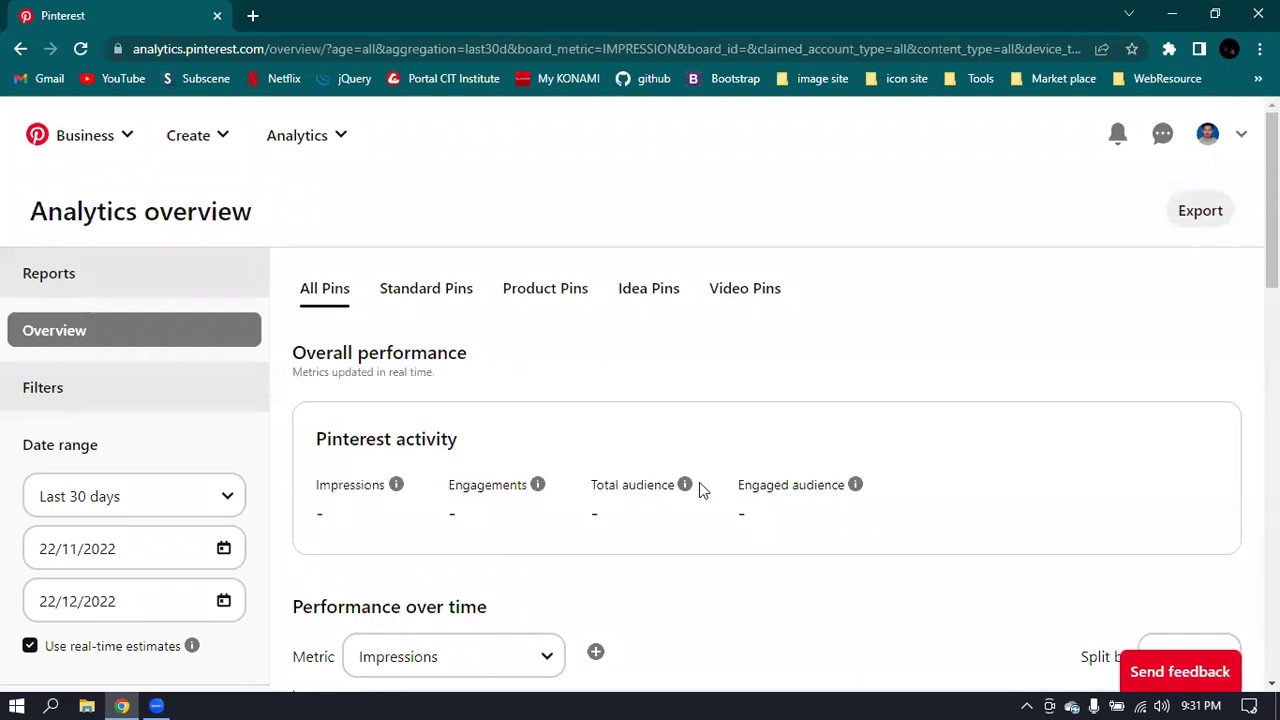
pyautogui.moveTo(841, 490); pyautogui.dragTo(736, 488)
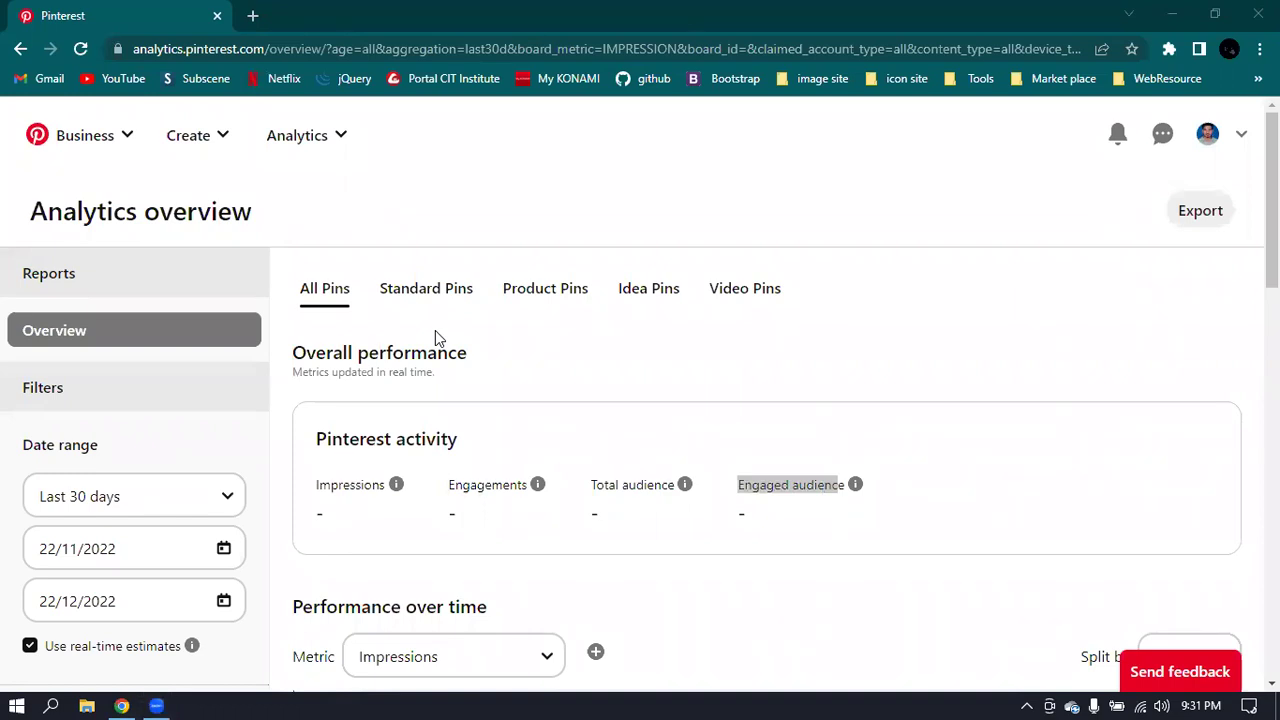
pyautogui.scroll(-2, 285, 413)
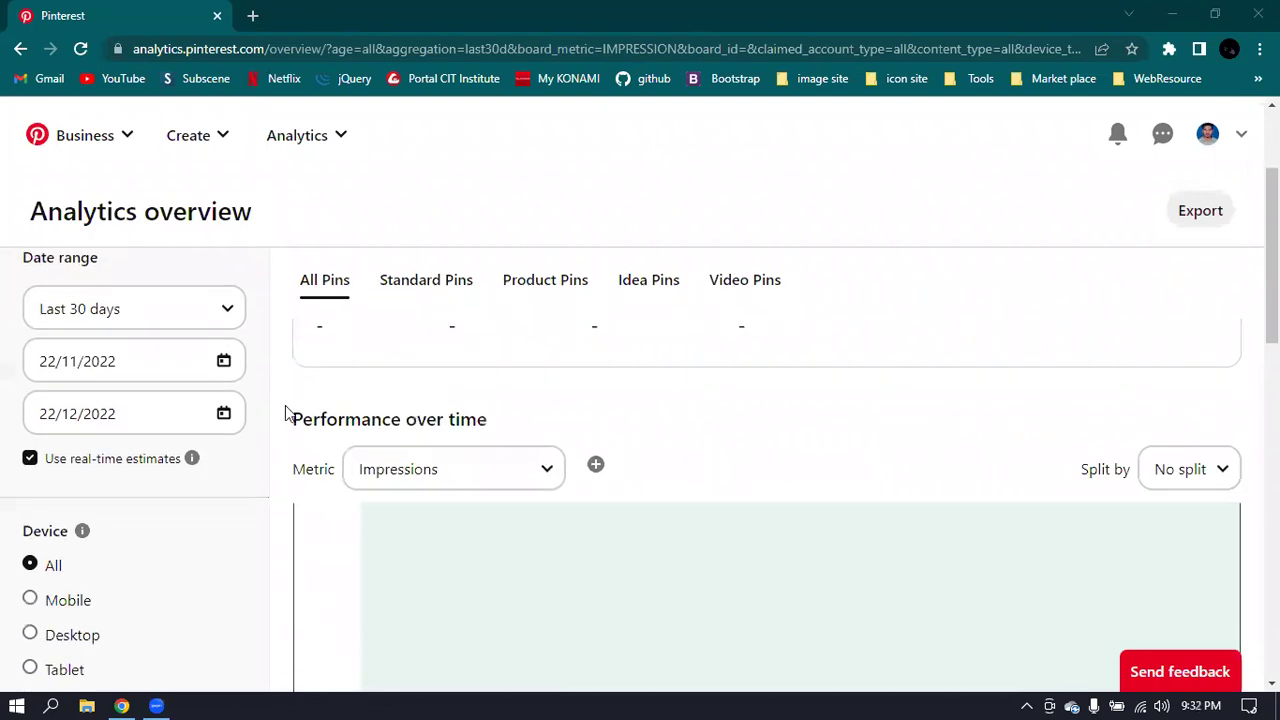
pyautogui.scroll(1, 285, 413)
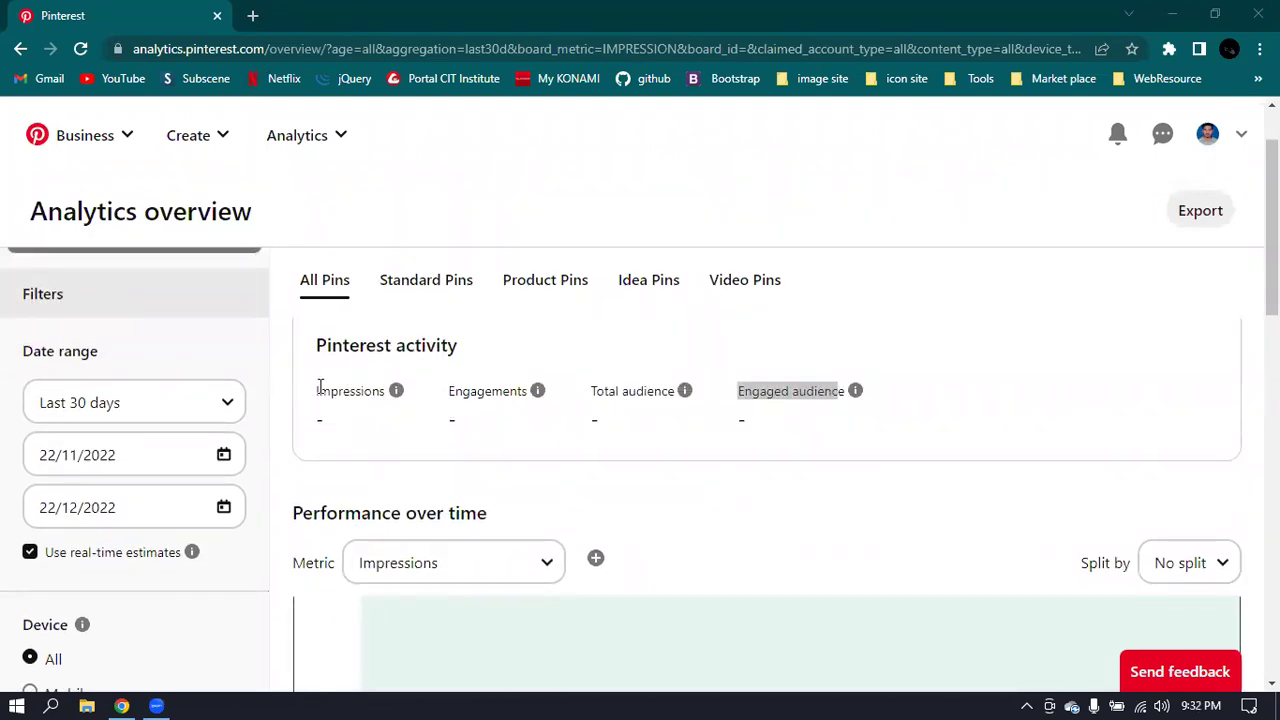
pyautogui.moveTo(319, 387); pyautogui.dragTo(386, 390)
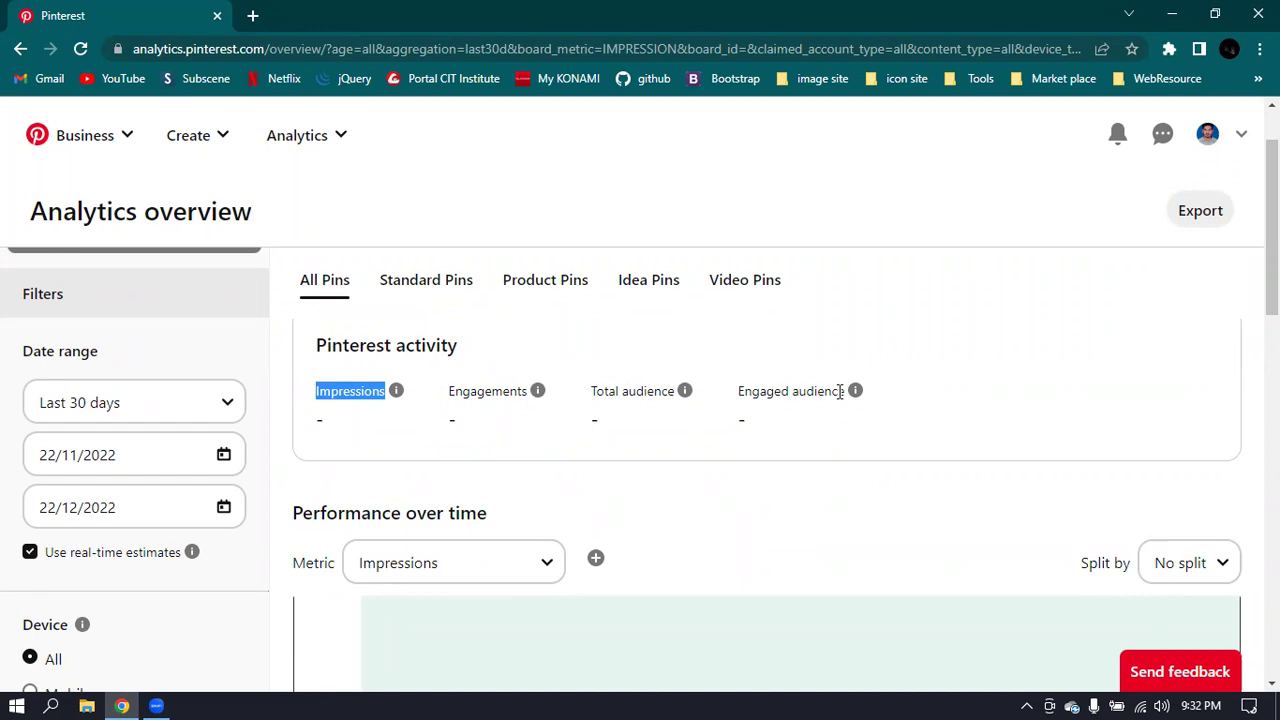
pyautogui.scroll(1, 840, 391)
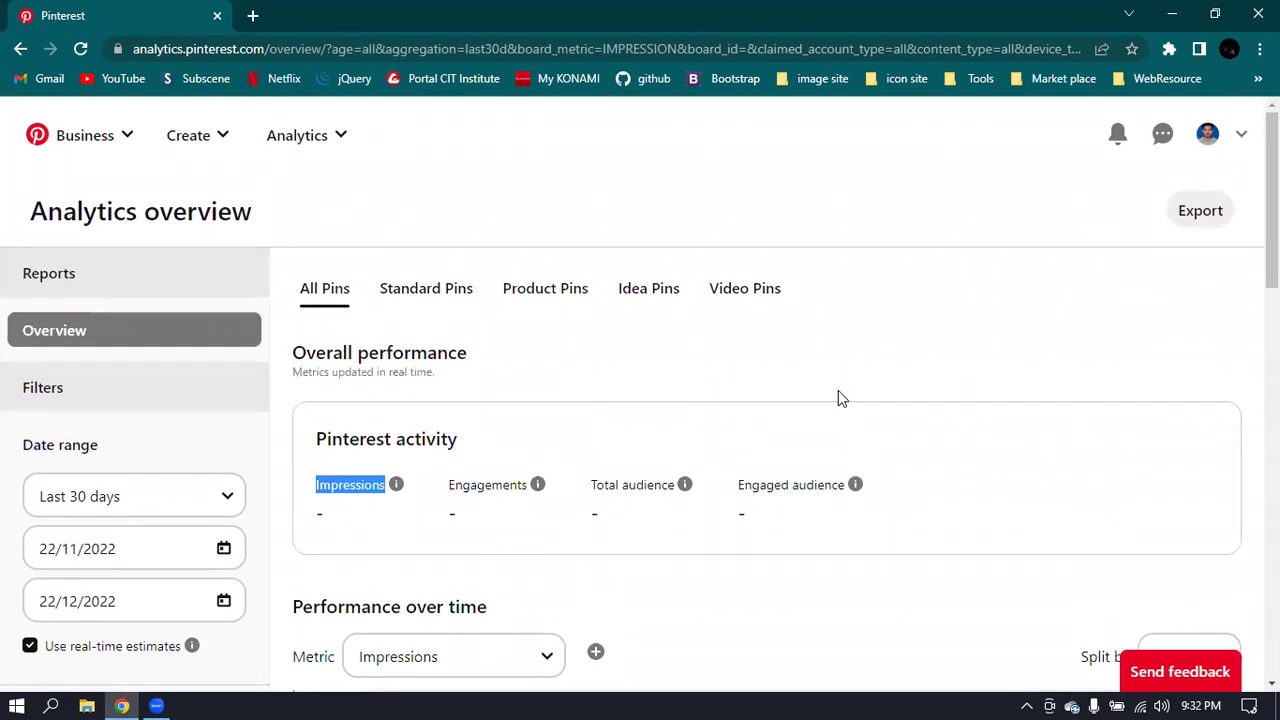
pyautogui.click(840, 384)
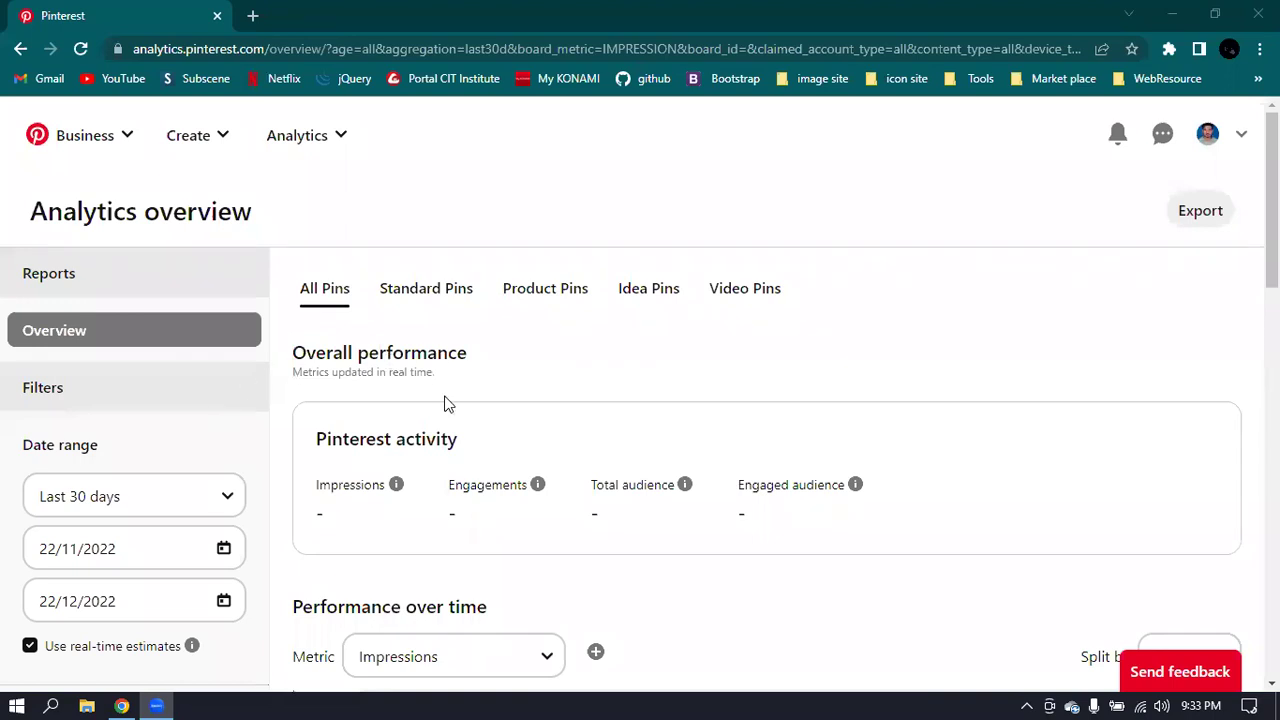
# - Keep the Analytics overview date range at the last 30 days
pyautogui.scroll(-1, 257, 454)
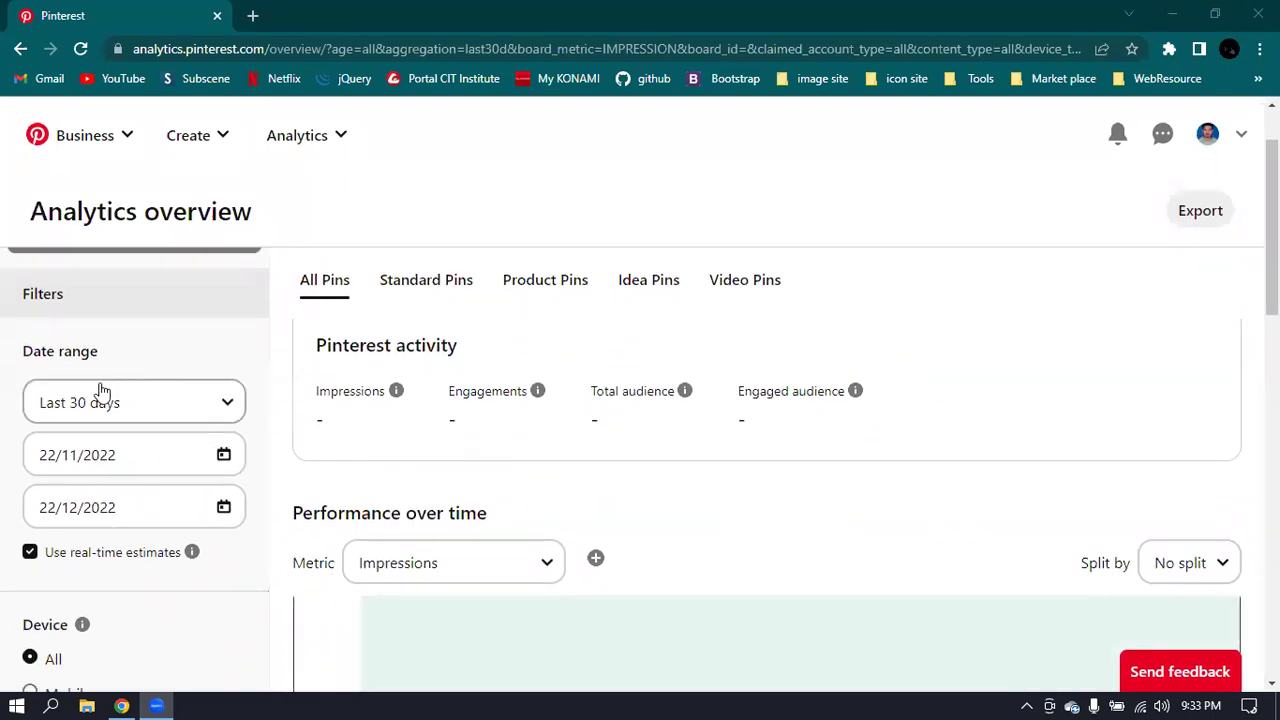
pyautogui.click(201, 404)
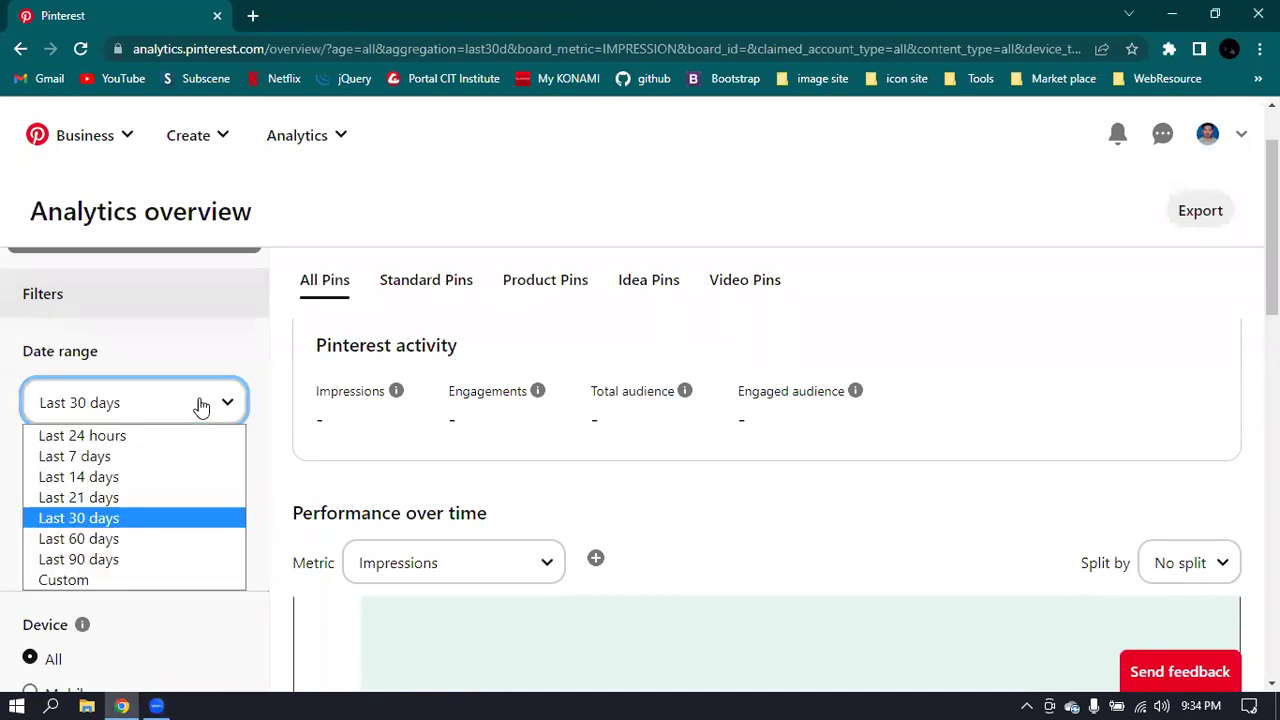
pyautogui.click(112, 518)
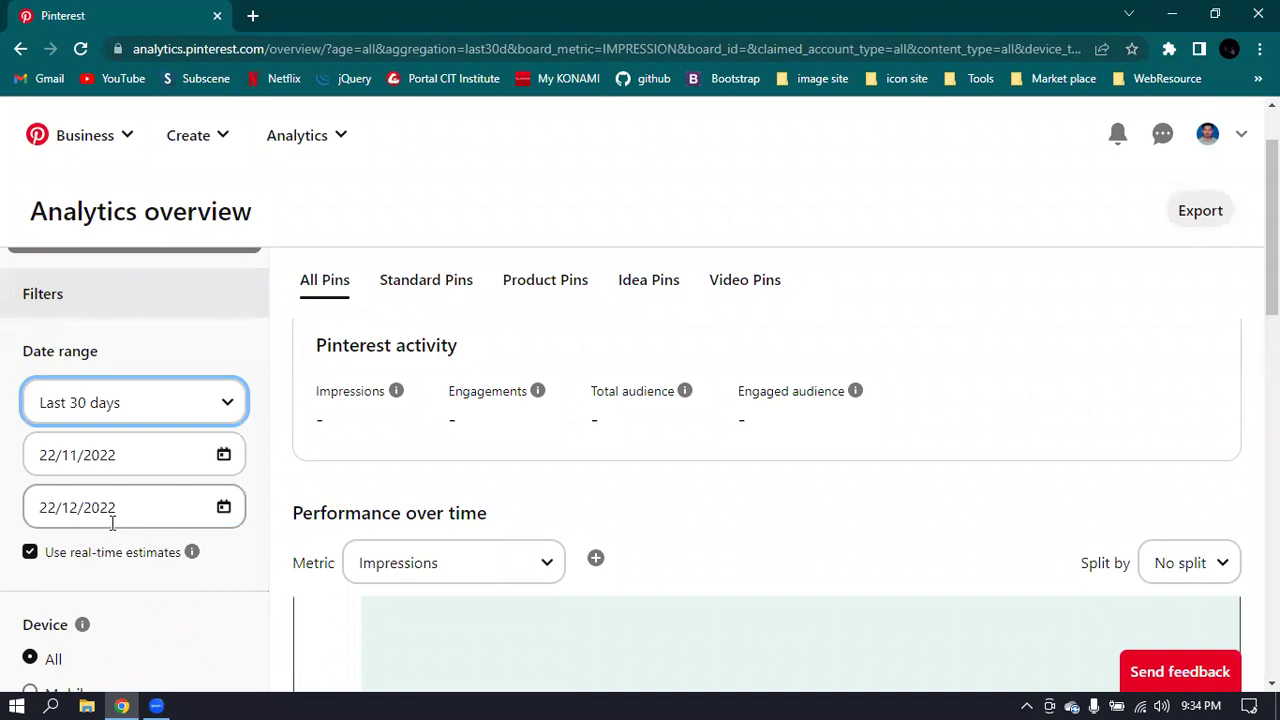
# - Review the empty Impressions performance chart, then bring up the Analytics sections dropdown
pyautogui.scroll(-3, 168, 452)
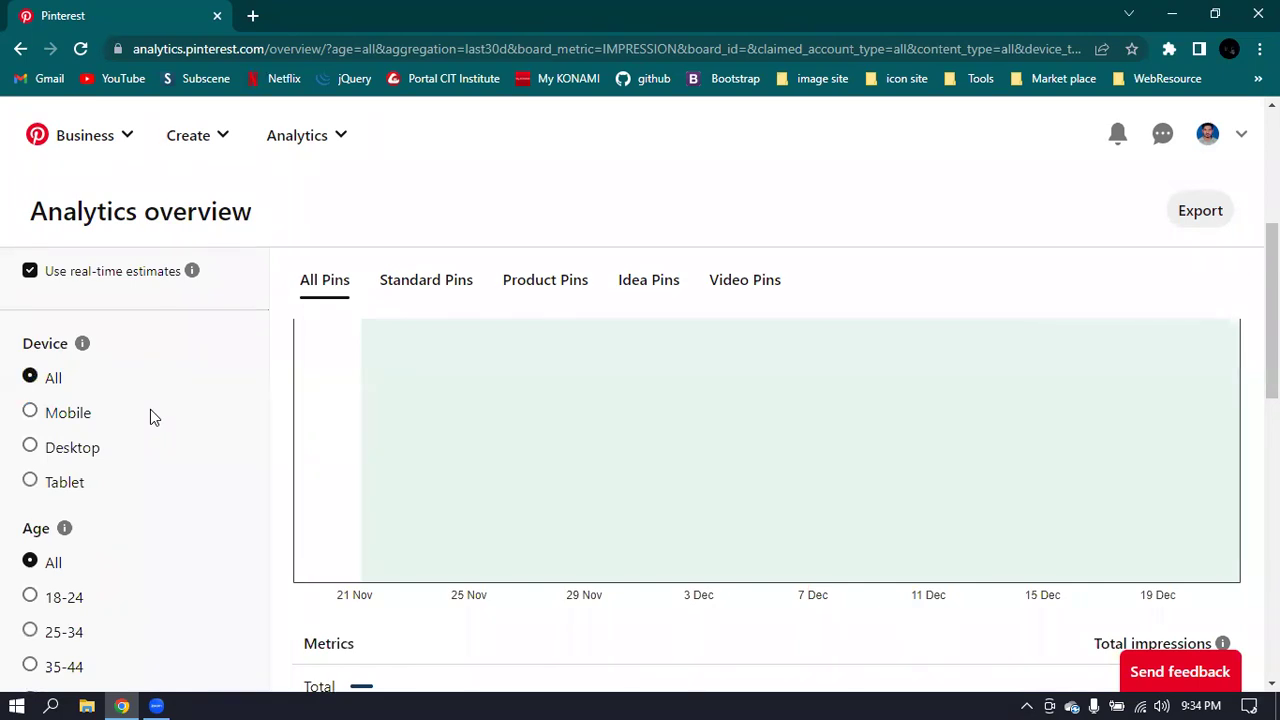
pyautogui.scroll(-2, 150, 410)
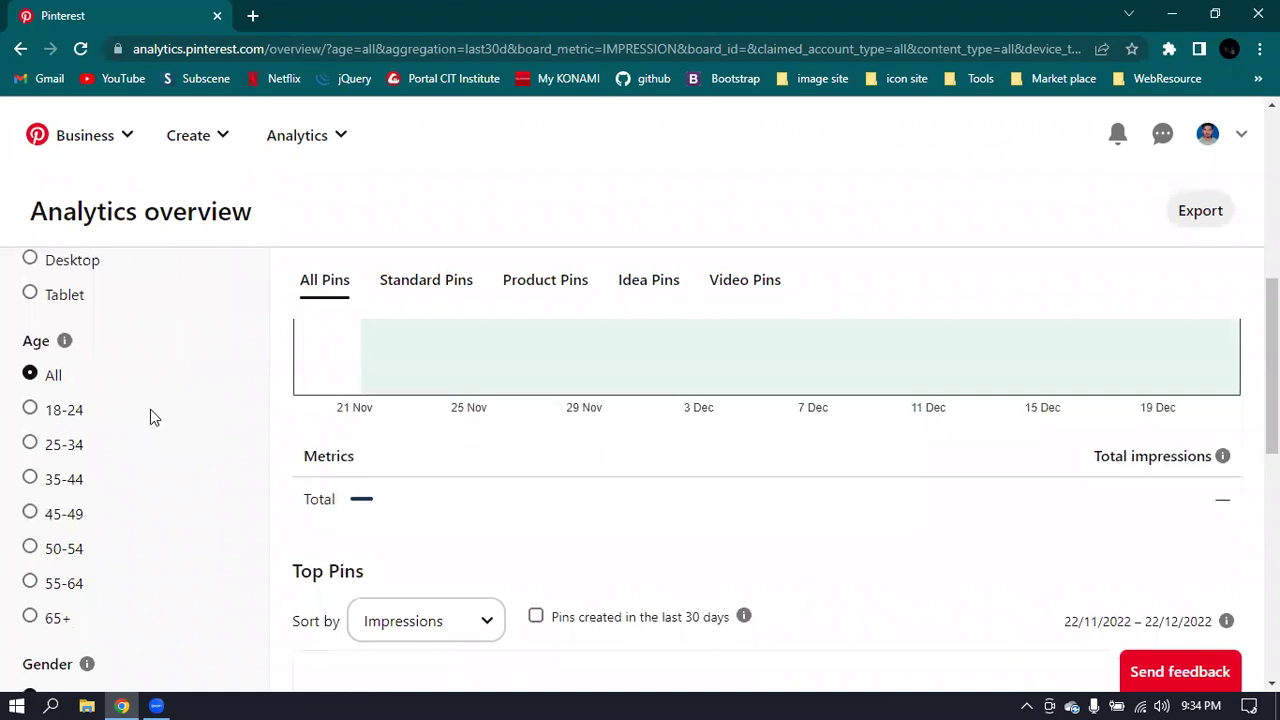
pyautogui.scroll(-1, 150, 409)
pyautogui.scroll(-4, 153, 419)
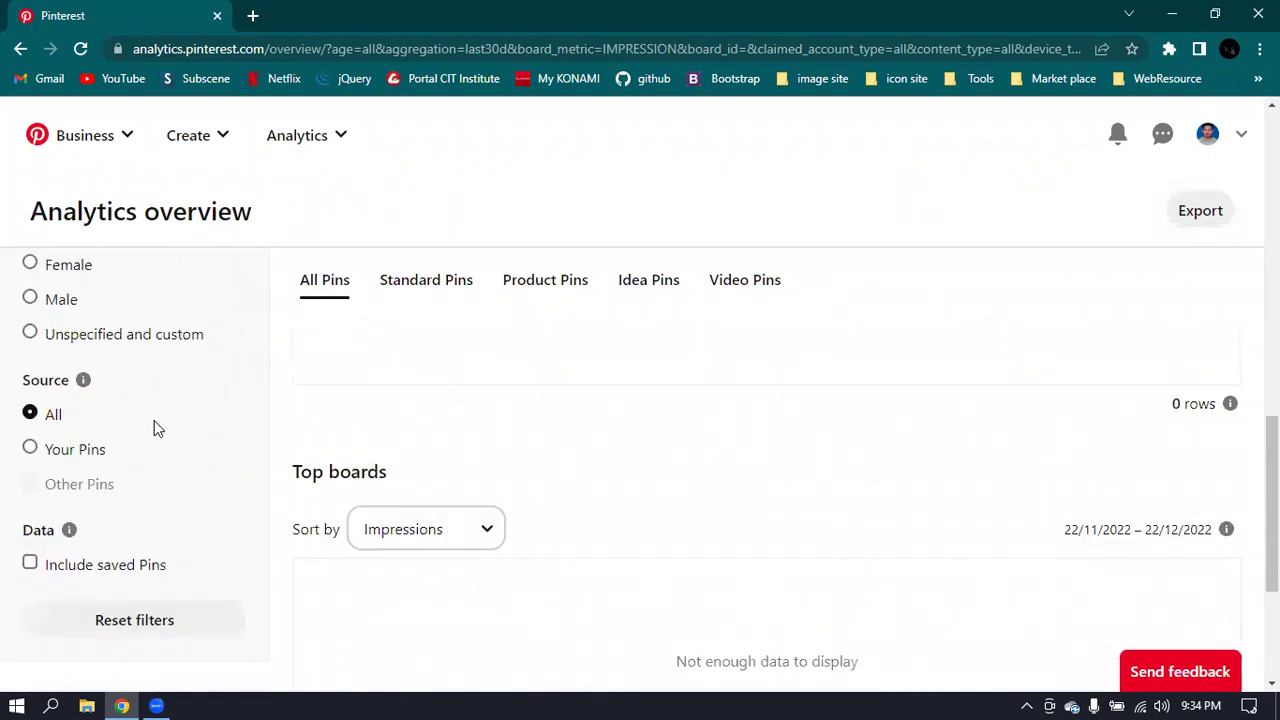
pyautogui.scroll(10, 154, 420)
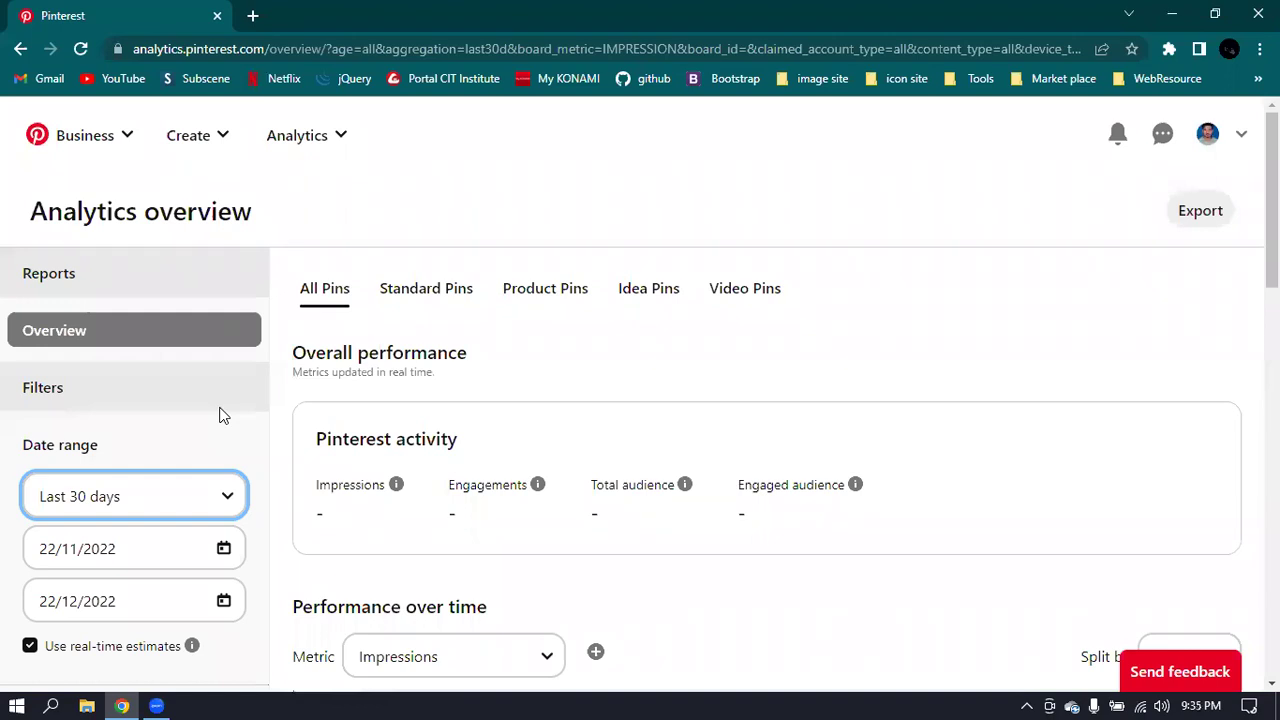
pyautogui.click(308, 134)
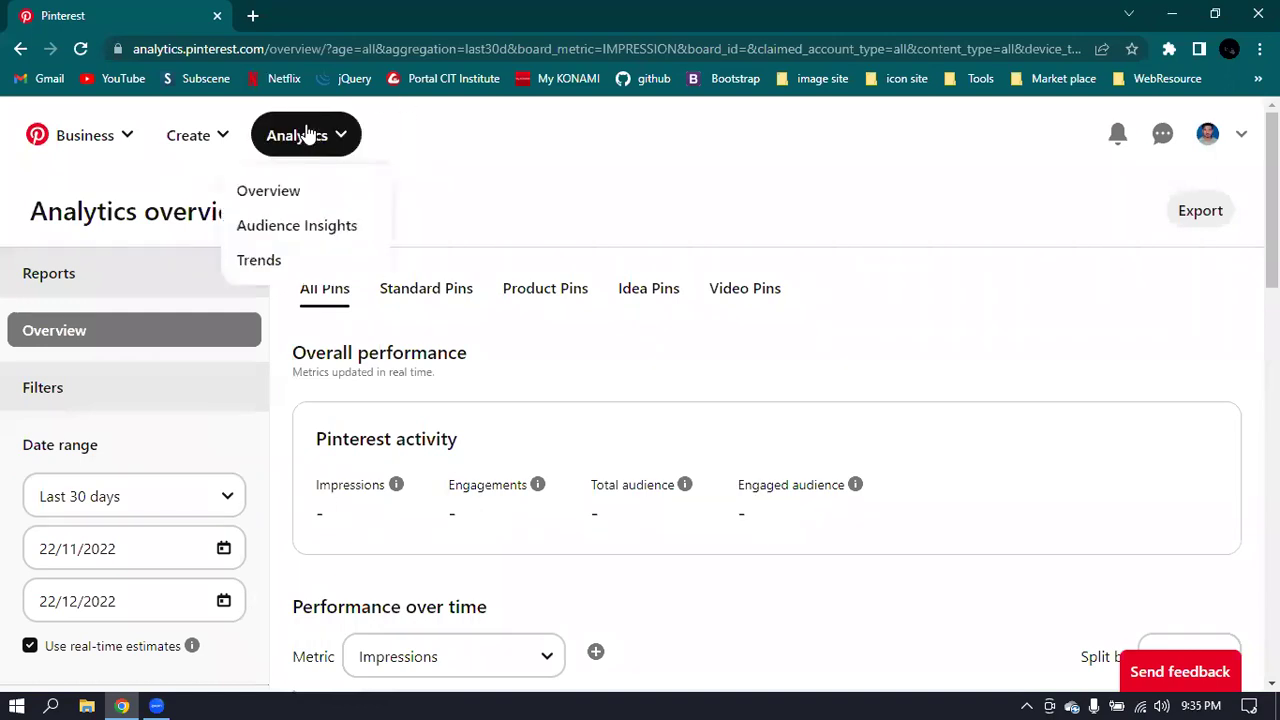
# - Open Audience Insights and review its Age, Gender, Location and Device panels
pyautogui.click(295, 230)
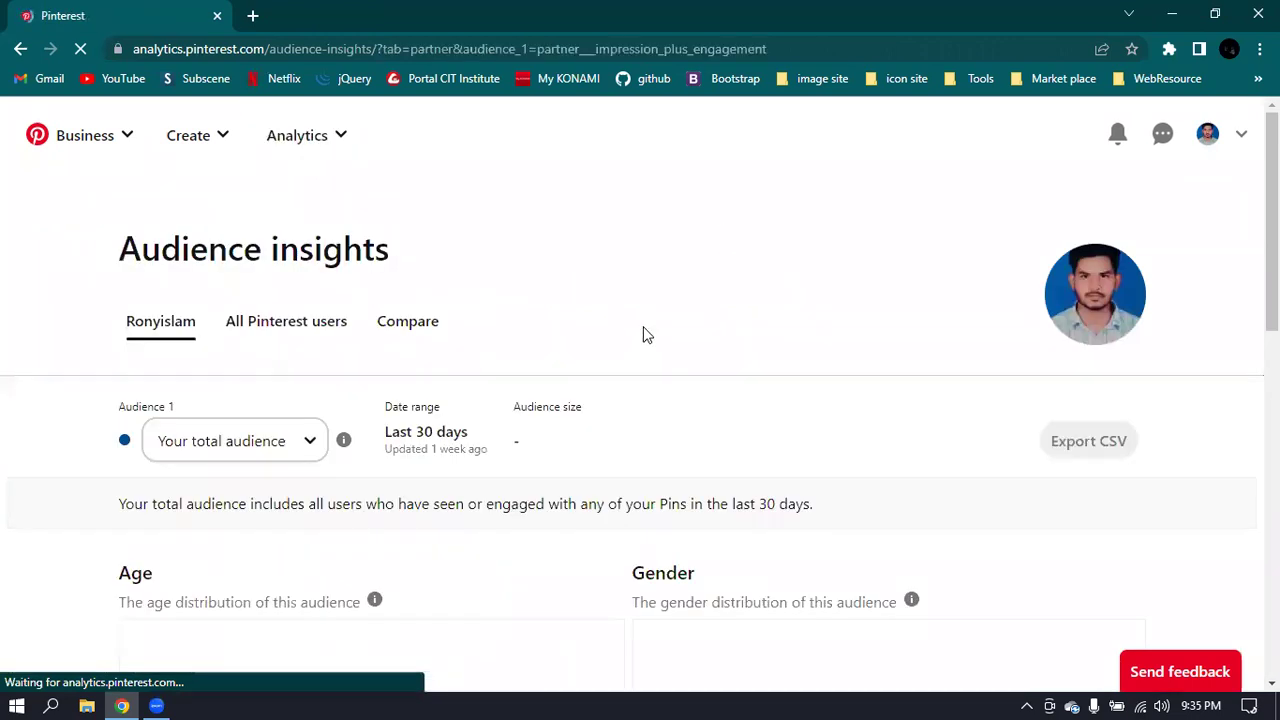
pyautogui.scroll(-3, 669, 285)
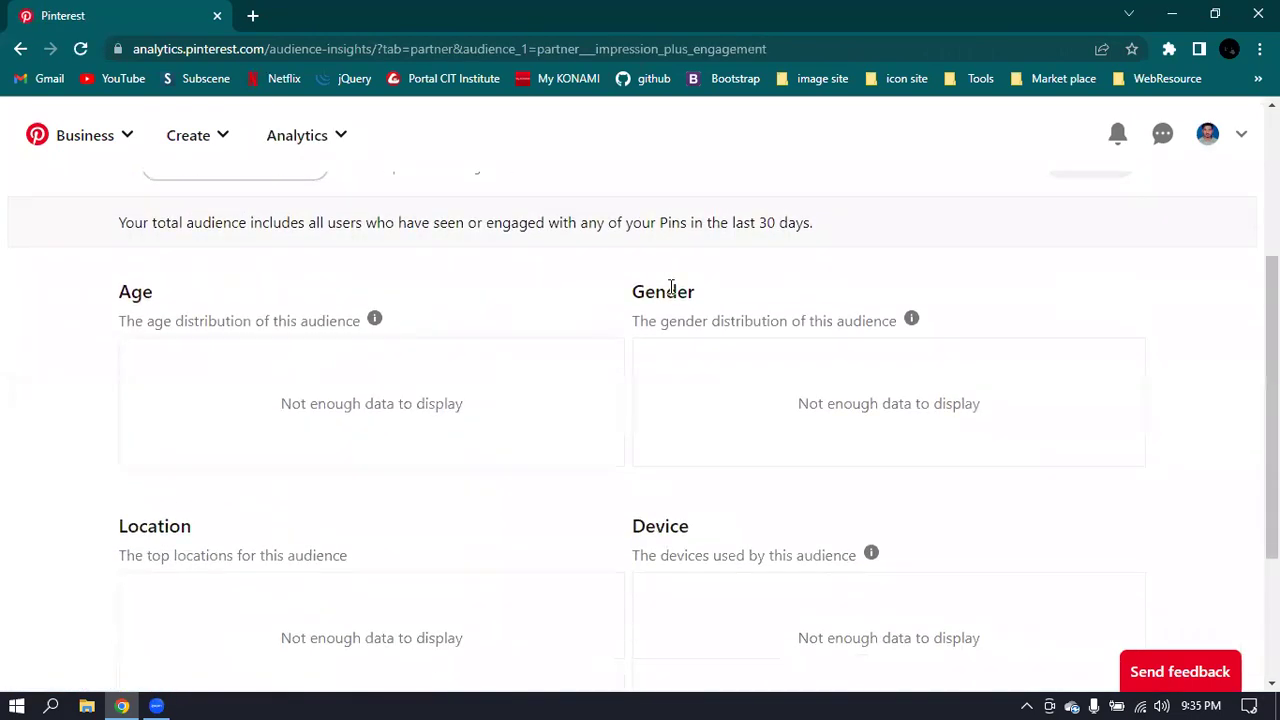
pyautogui.scroll(-1, 671, 287)
pyautogui.scroll(-1, 669, 285)
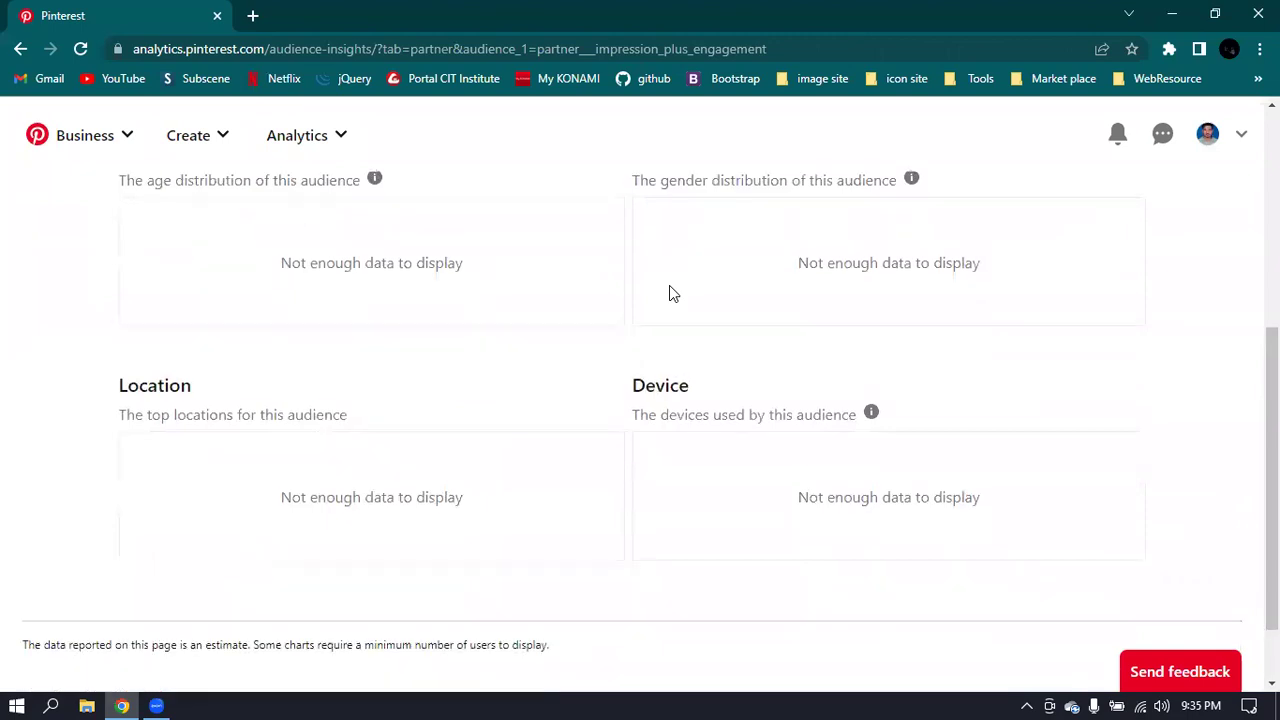
pyautogui.scroll(4, 669, 285)
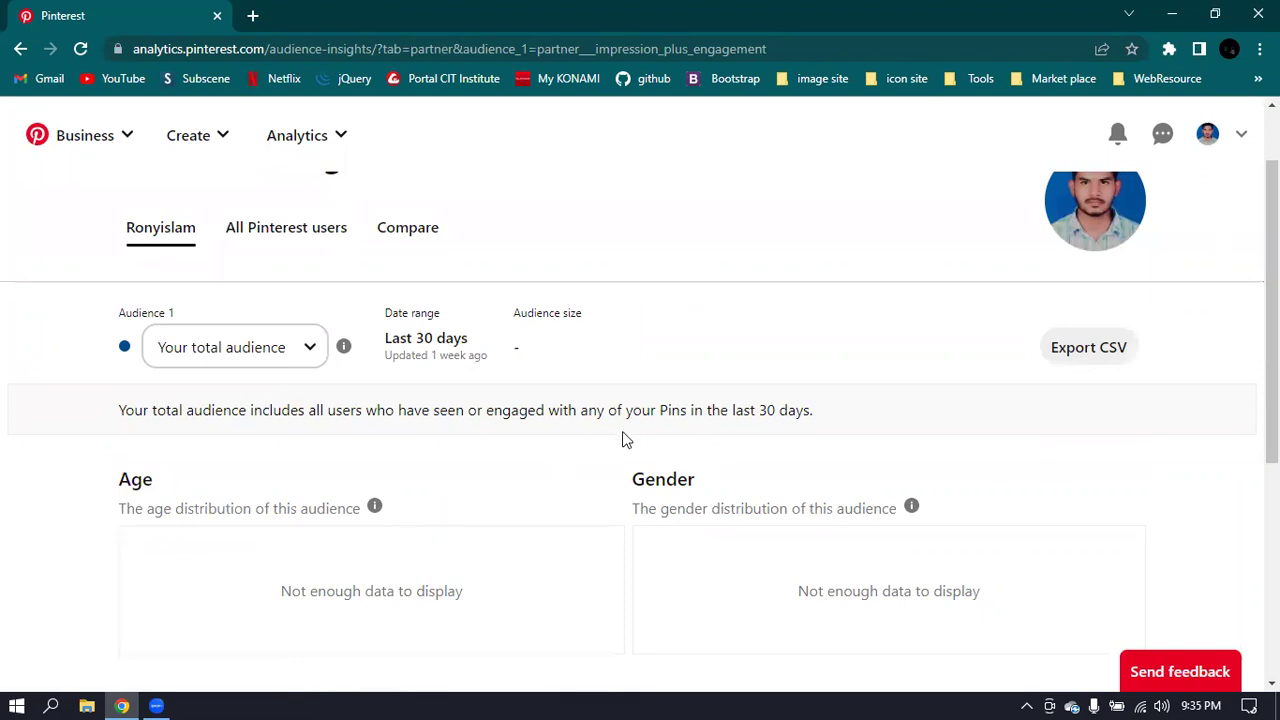
pyautogui.scroll(1, 623, 437)
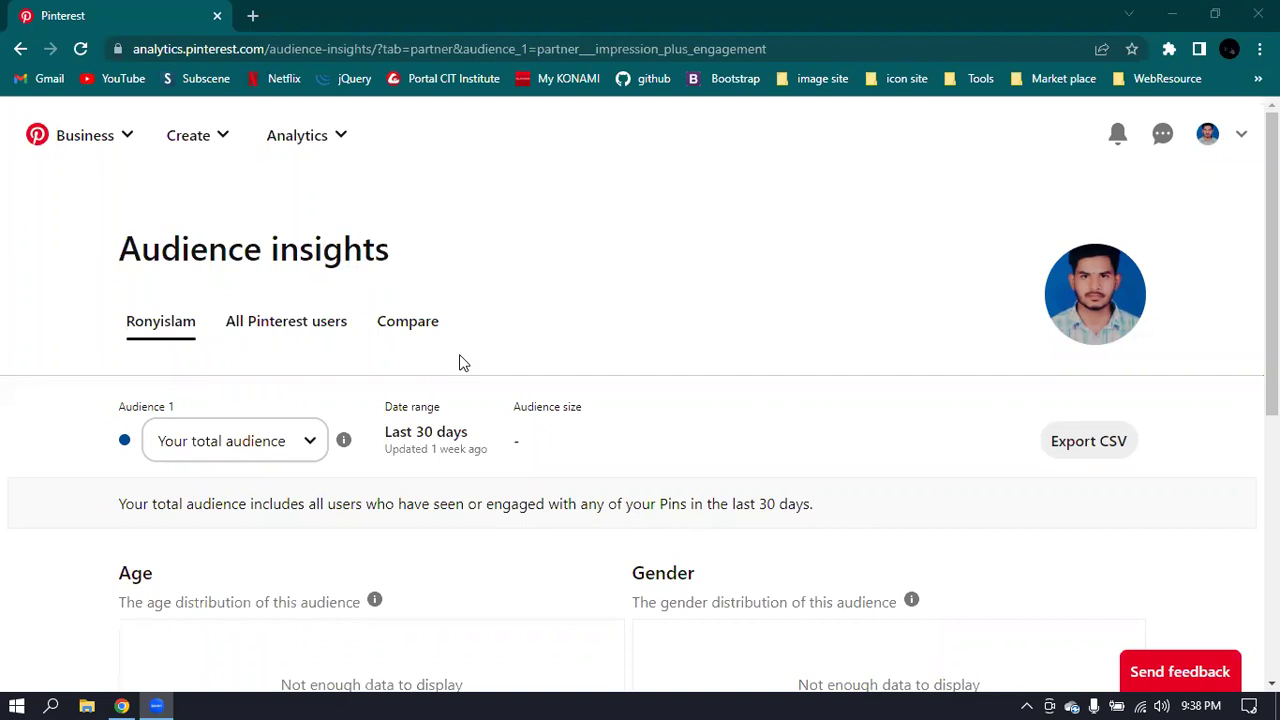
# - Open Analytics > Trends and advance Top trends twice to the winter outfits set
pyautogui.click(297, 137)
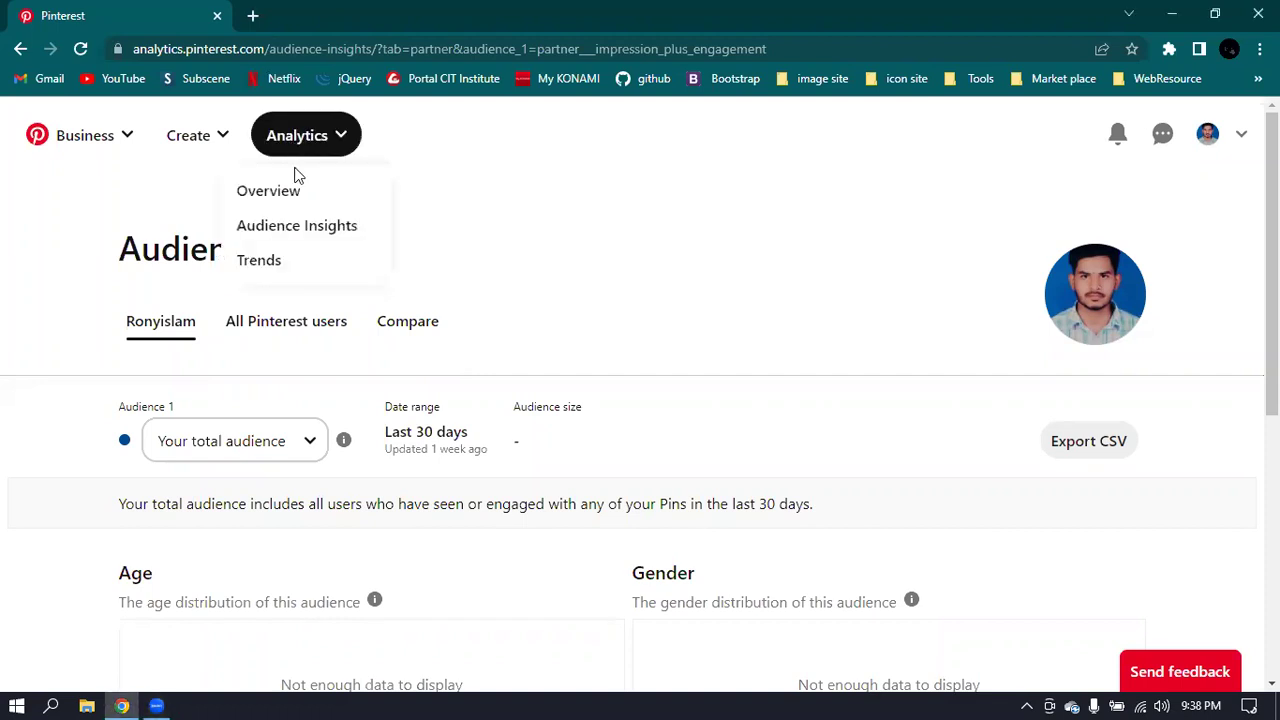
pyautogui.click(270, 268)
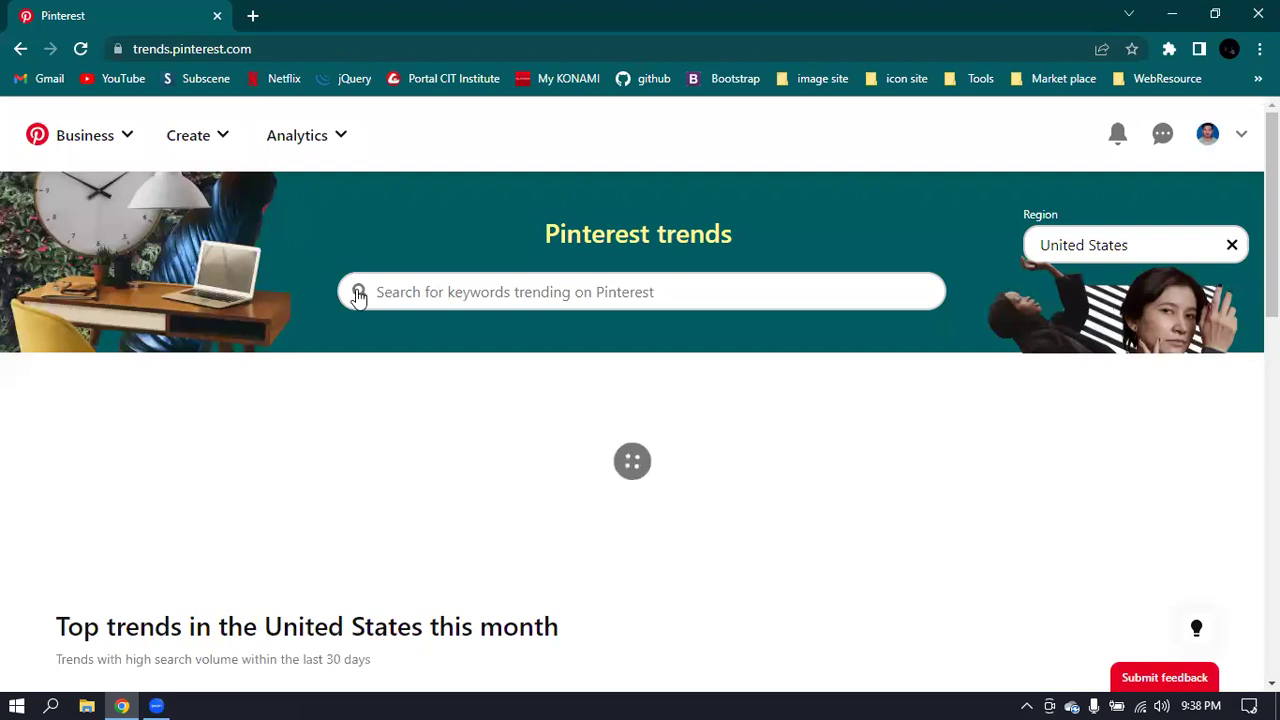
pyautogui.scroll(-2, 400, 405)
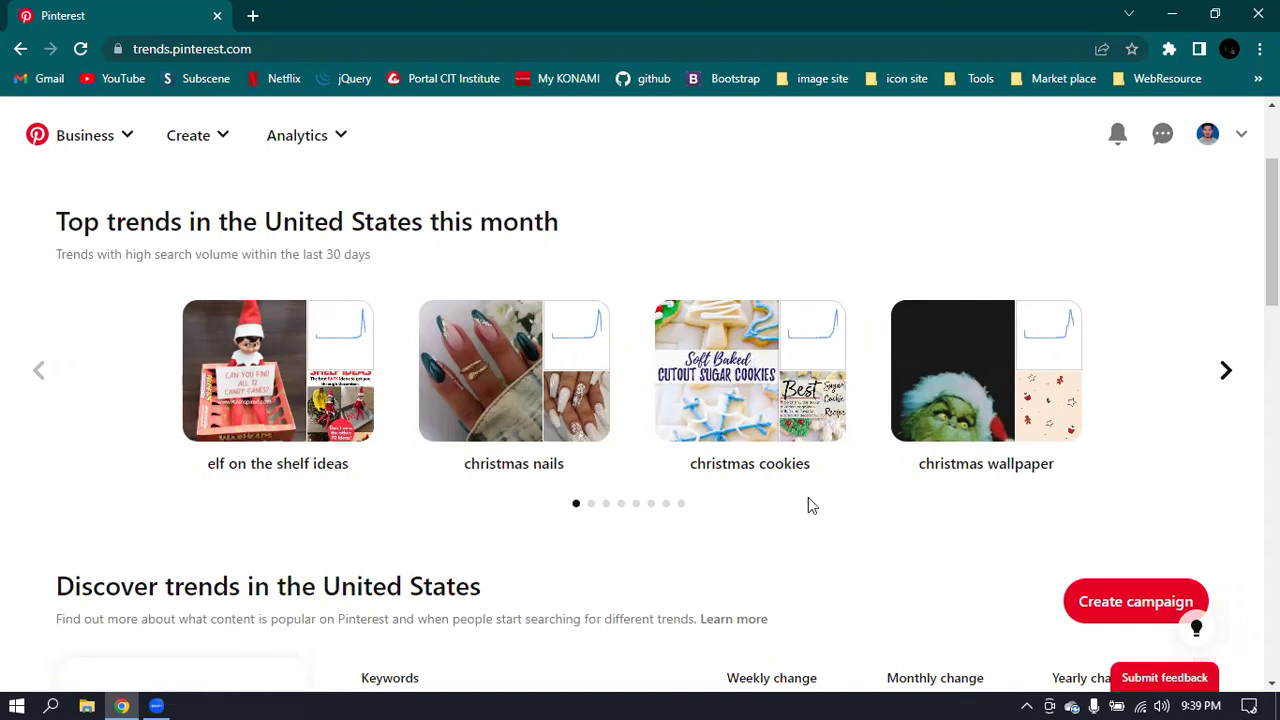
pyautogui.click(1228, 373)
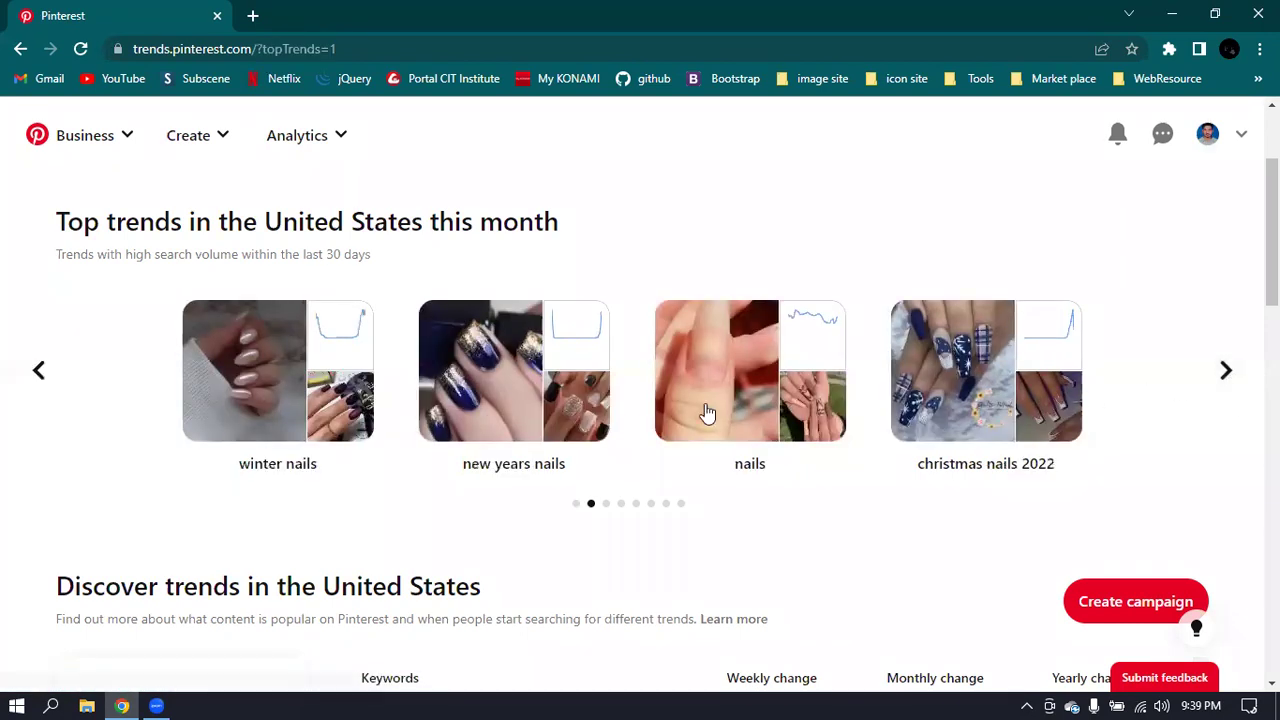
pyautogui.click(1227, 372)
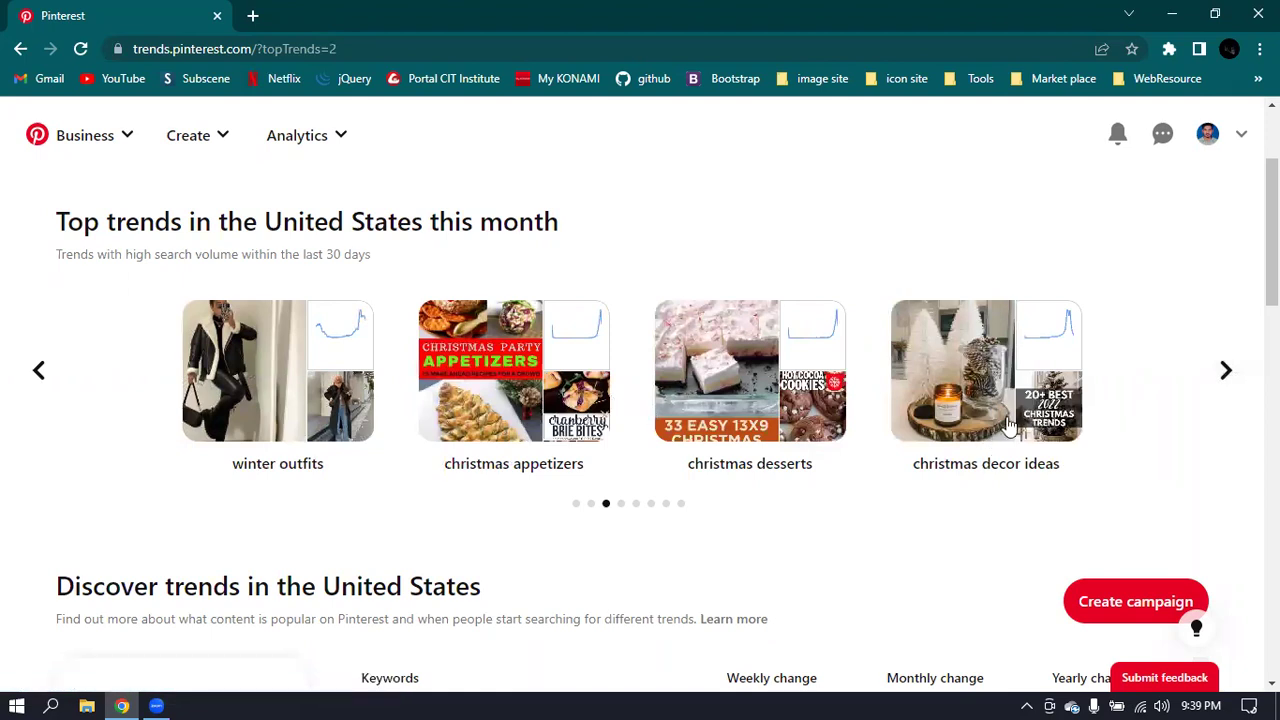
# - Open the winter outfits trend and check its year-long graph, which peaks near 100 in early December 2022
pyautogui.click(309, 362)
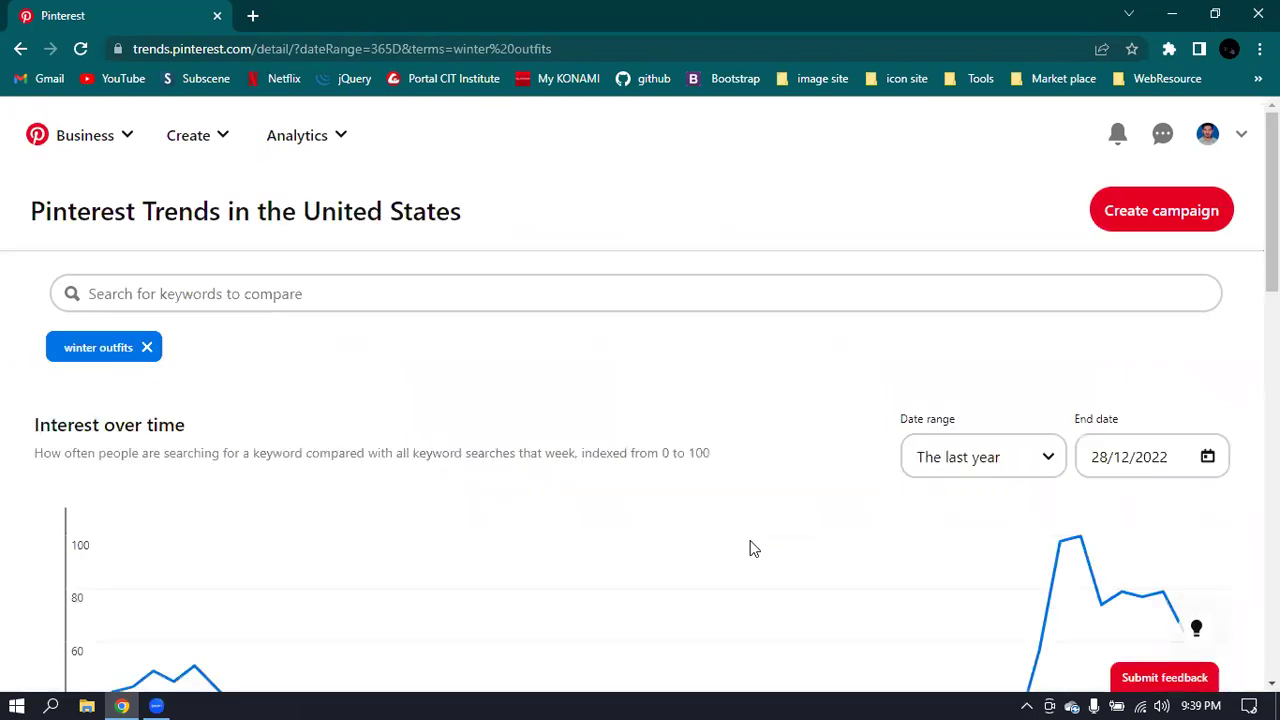
pyautogui.scroll(-3, 780, 540)
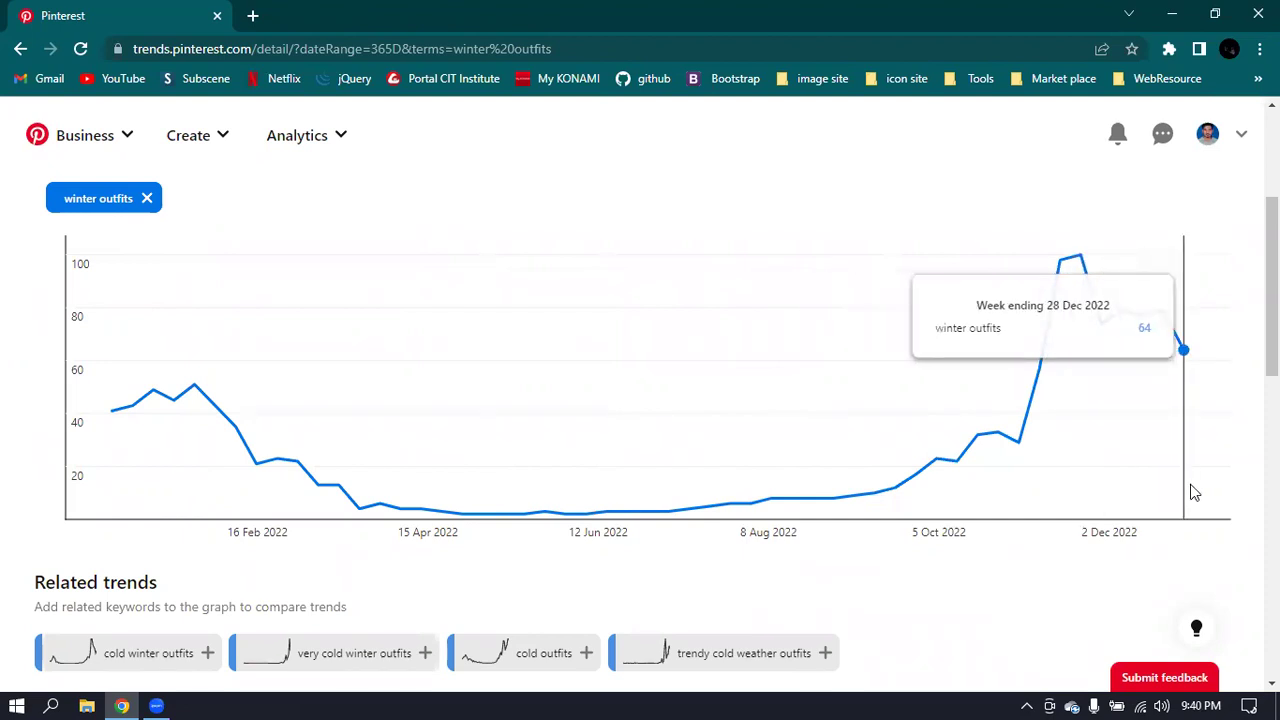
pyautogui.scroll(-2, 1193, 492)
pyautogui.scroll(3, 1193, 492)
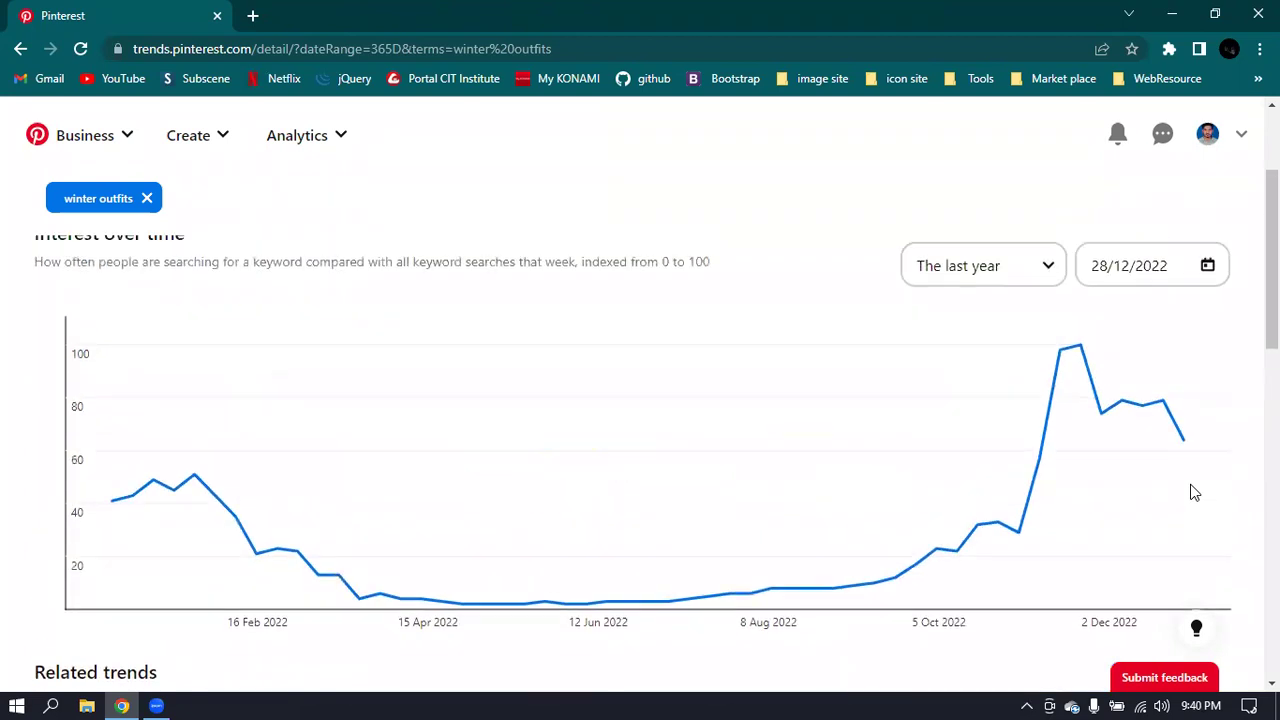
pyautogui.scroll(1, 1193, 492)
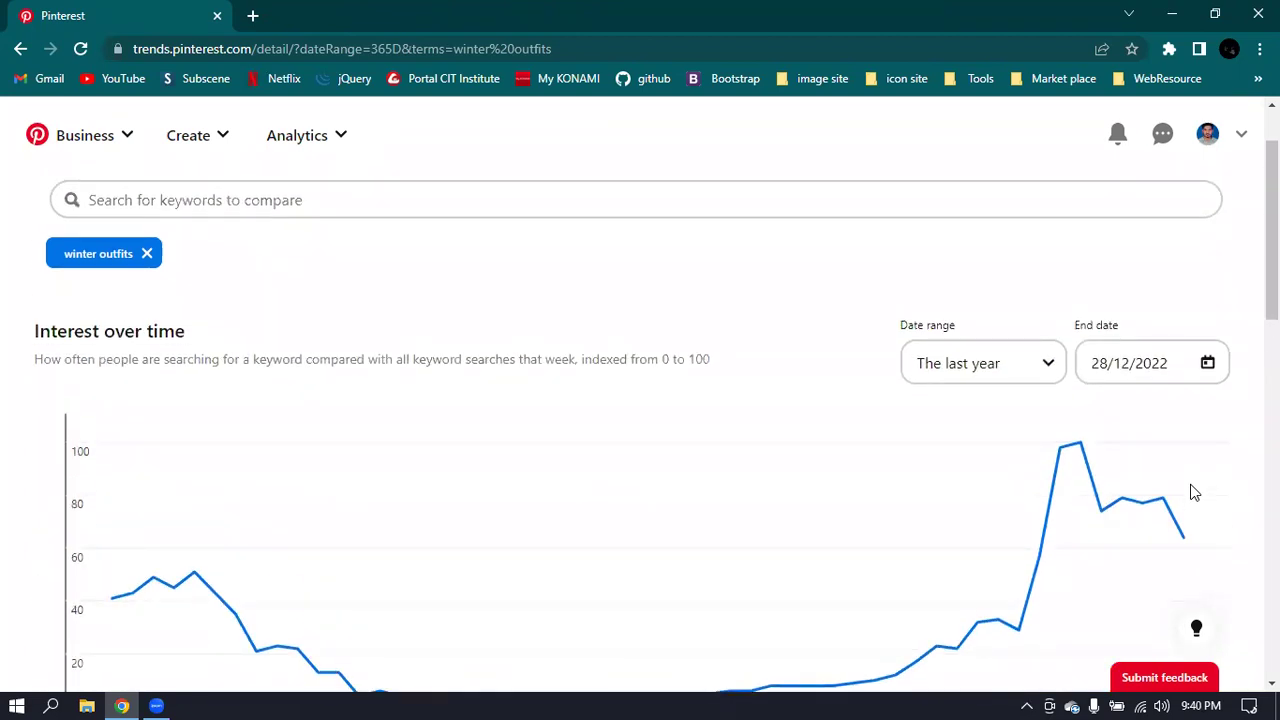
pyautogui.scroll(-2, 1193, 492)
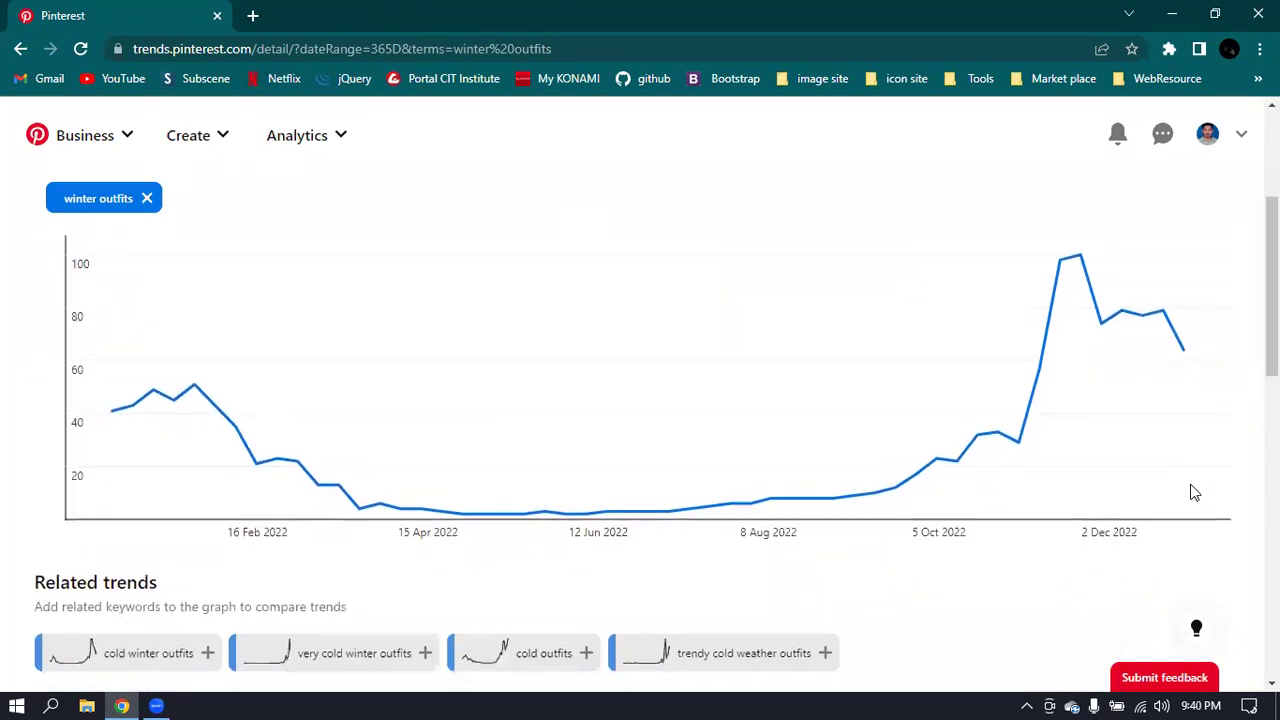
pyautogui.scroll(2, 1193, 492)
pyautogui.click(953, 362)
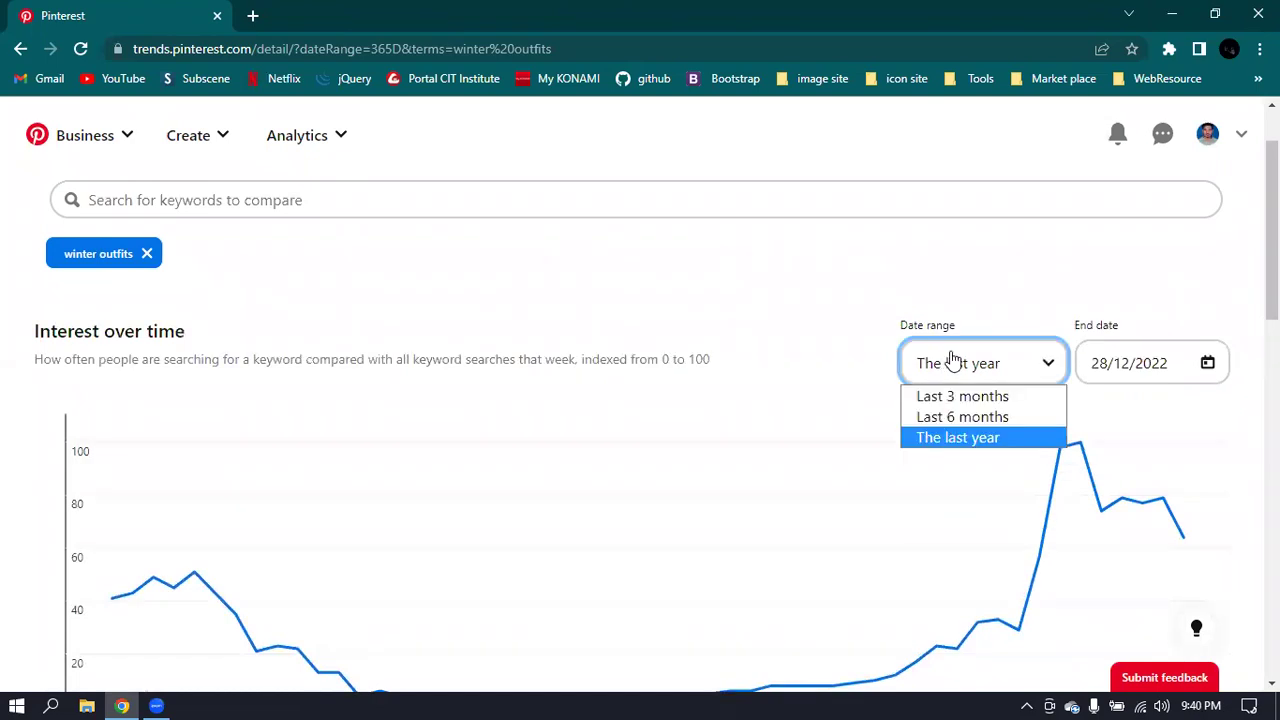
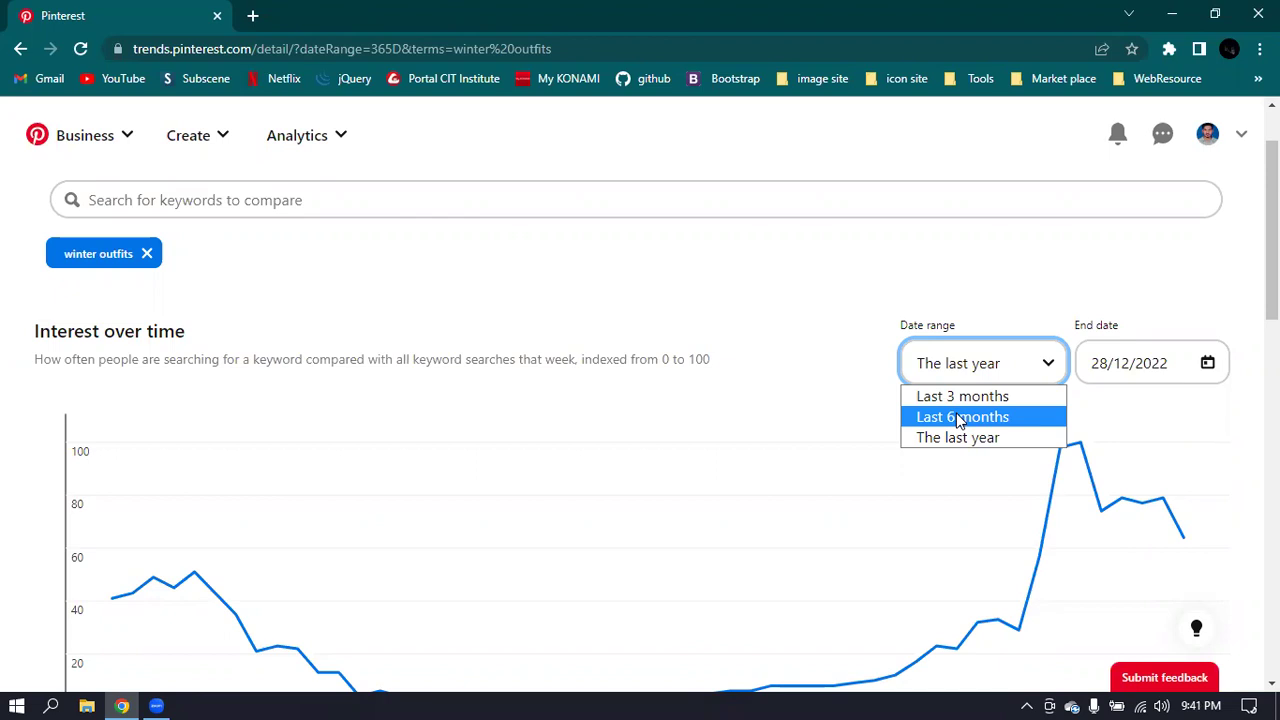
# - Keep the last-year date range, go to the business profile, and open its public profile settings
pyautogui.click(722, 132)
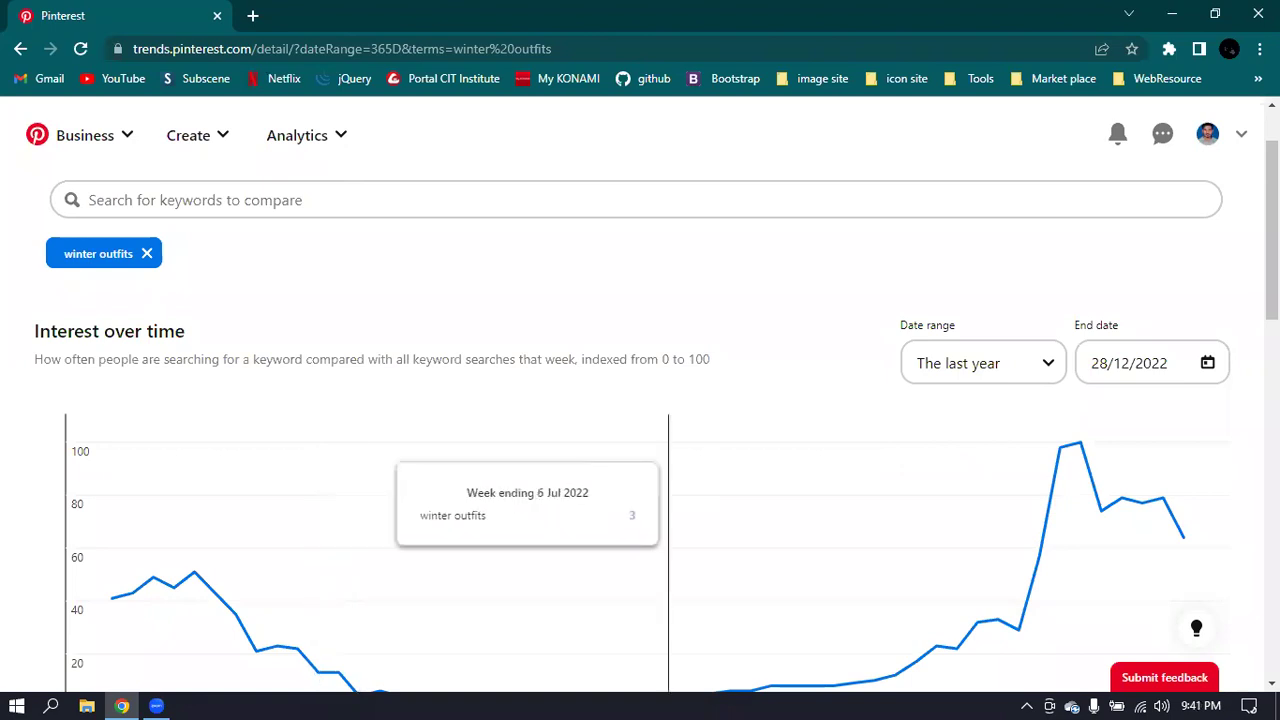
pyautogui.click(1212, 135)
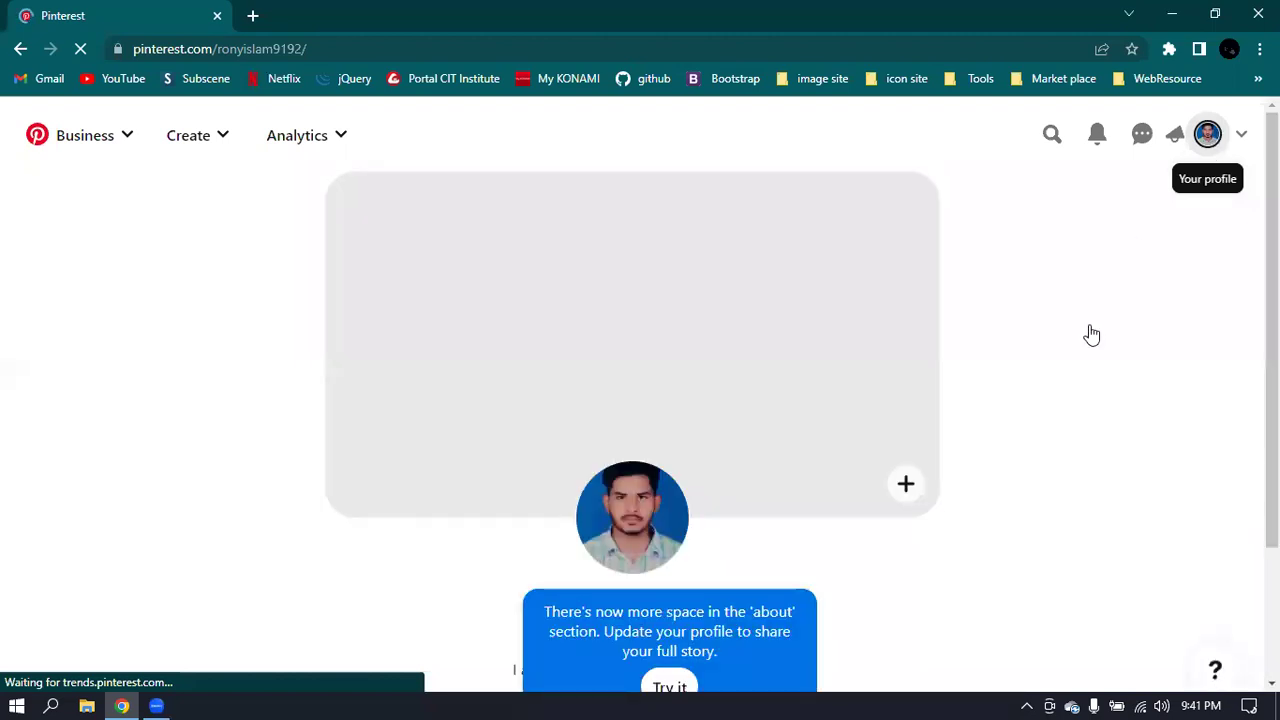
pyautogui.scroll(-1, 890, 350)
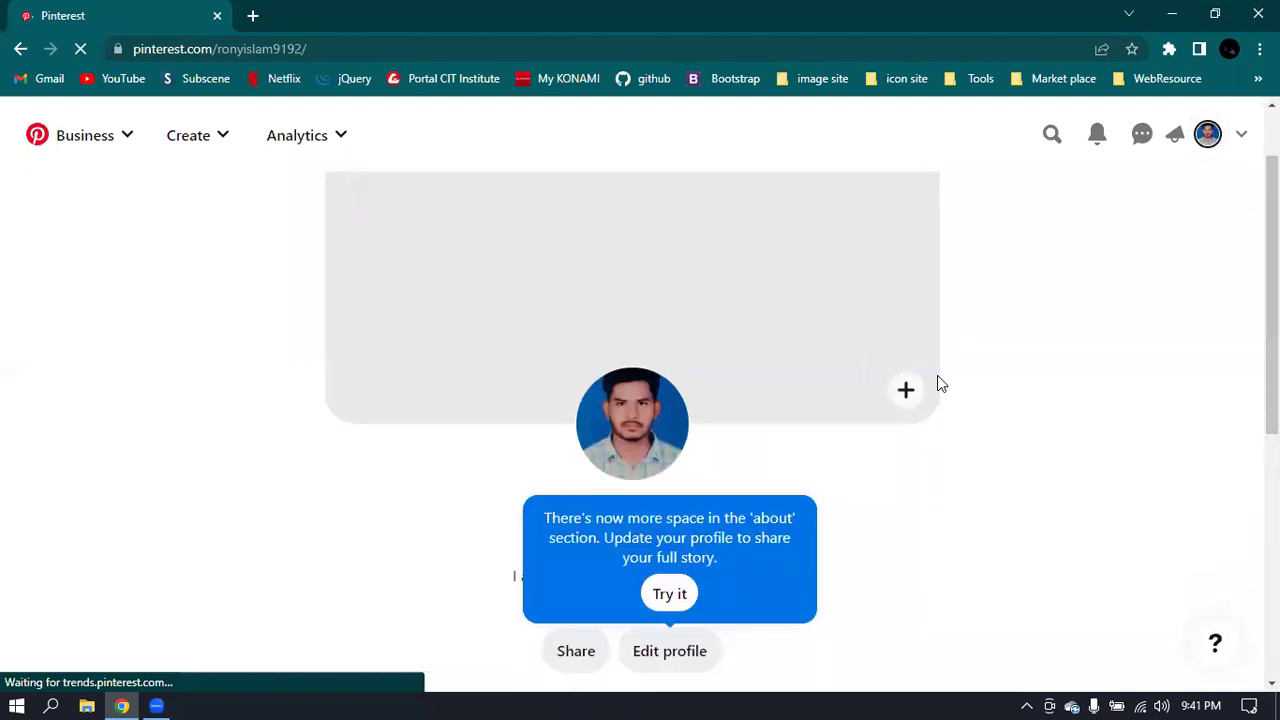
pyautogui.click(669, 502)
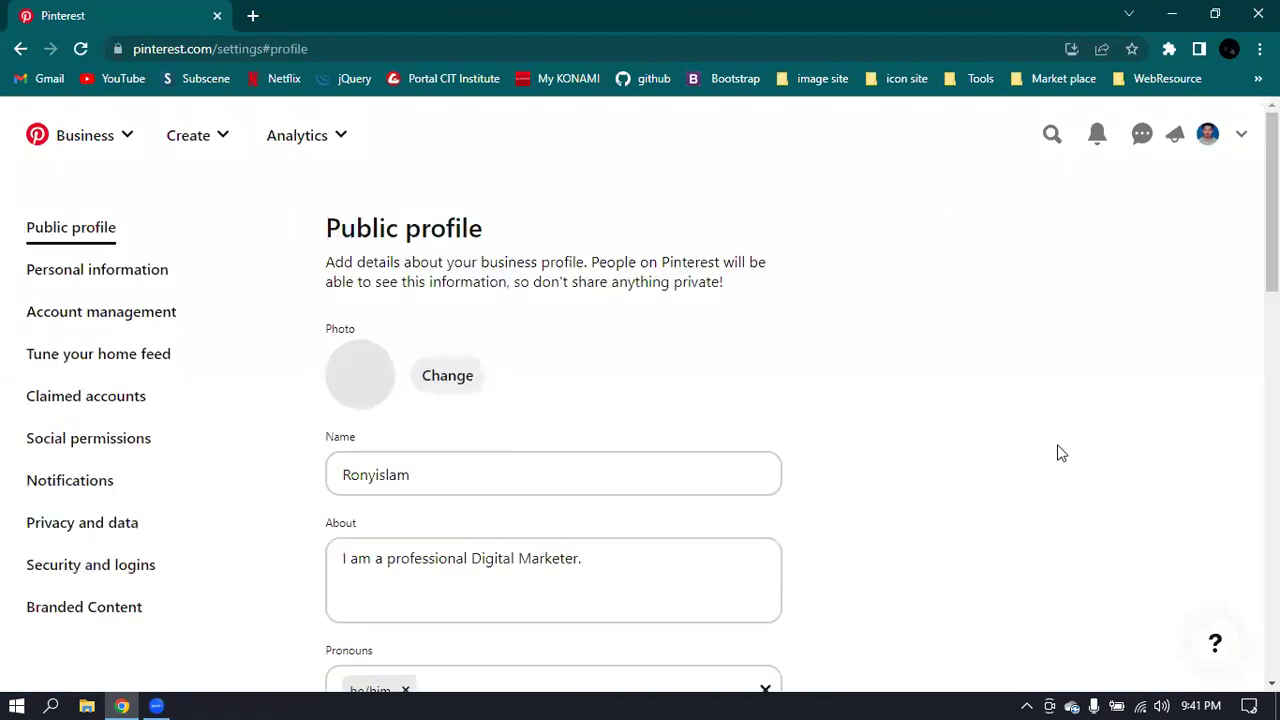
pyautogui.scroll(-3, 1061, 456)
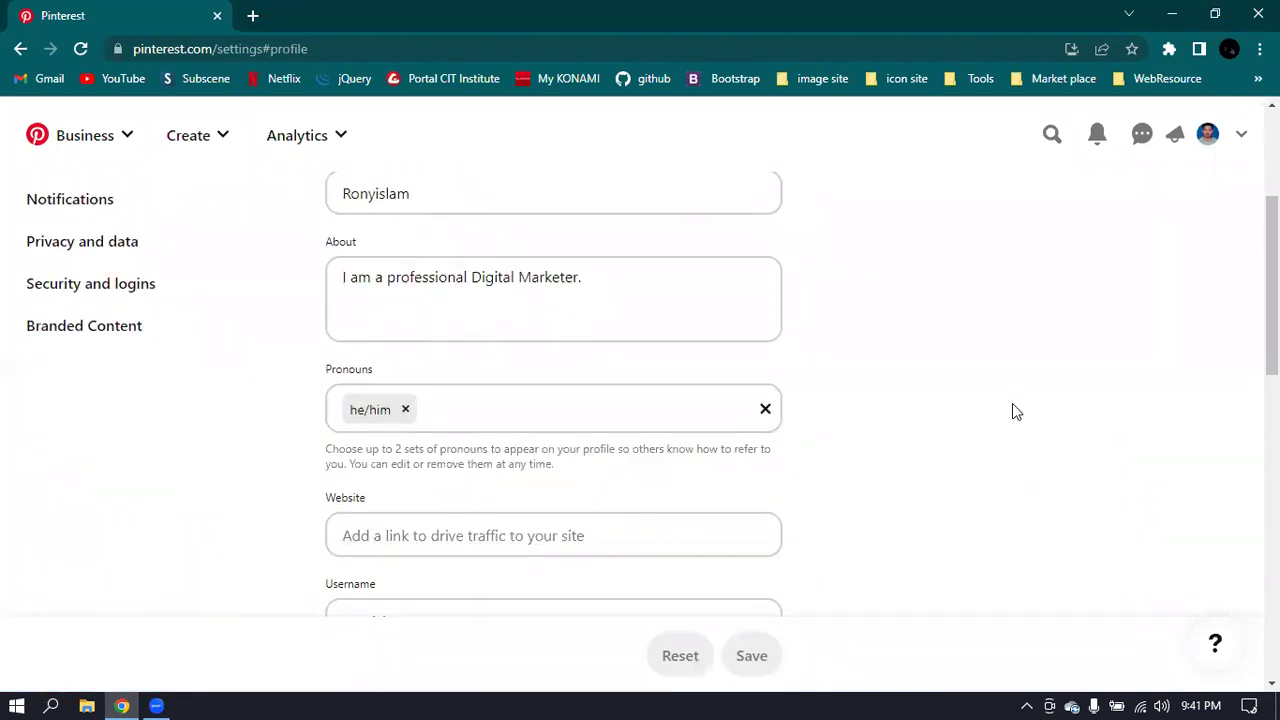
pyautogui.scroll(1, 1012, 410)
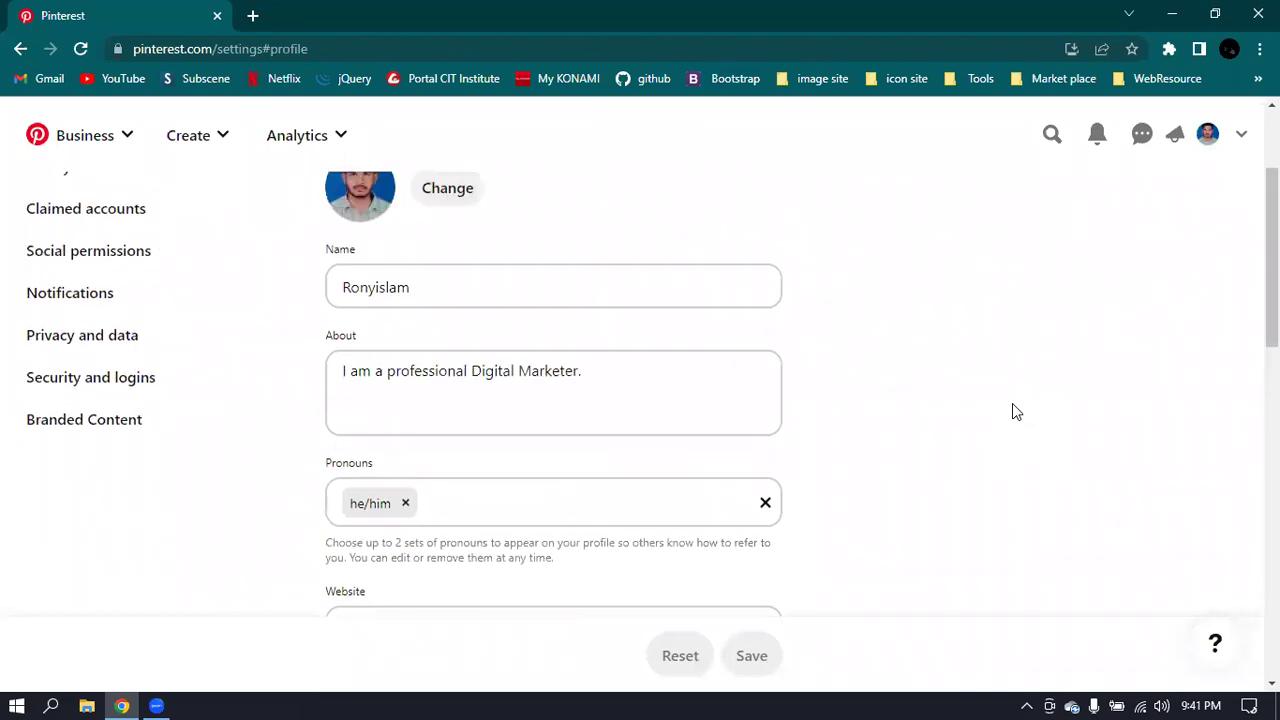
pyautogui.scroll(2, 1012, 410)
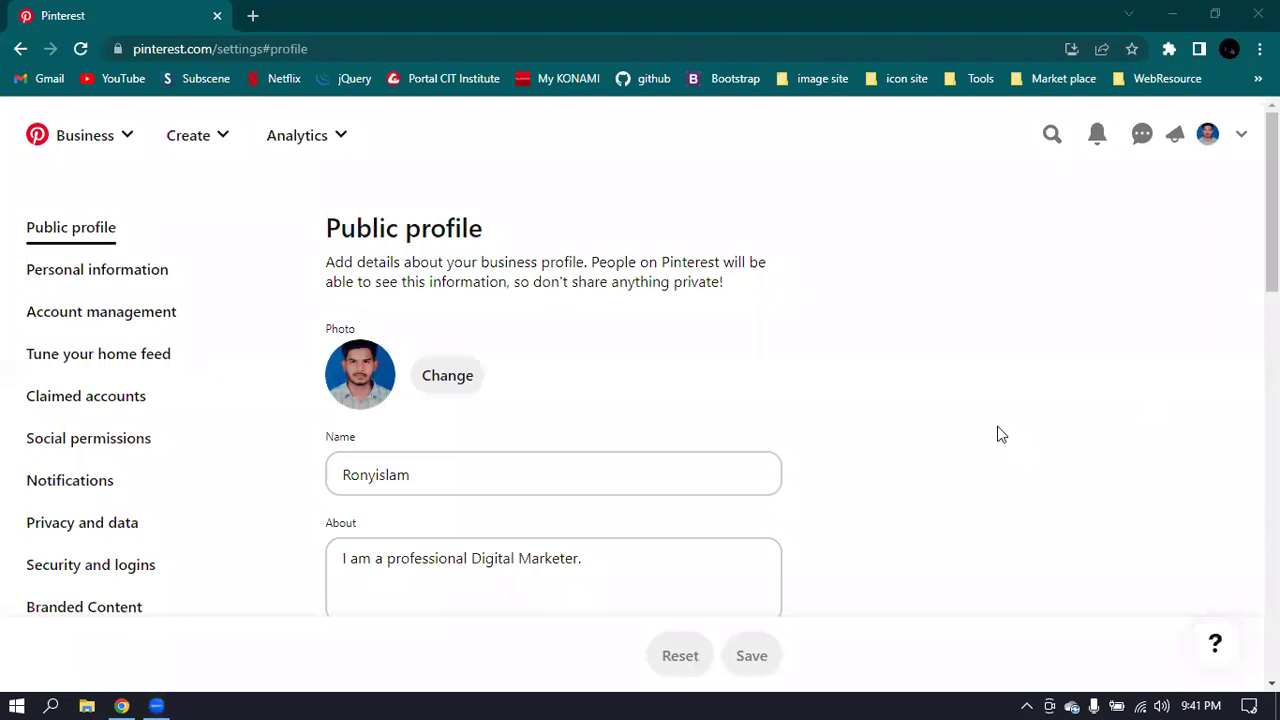
pyautogui.scroll(-1, 998, 433)
pyautogui.scroll(-4, 998, 433)
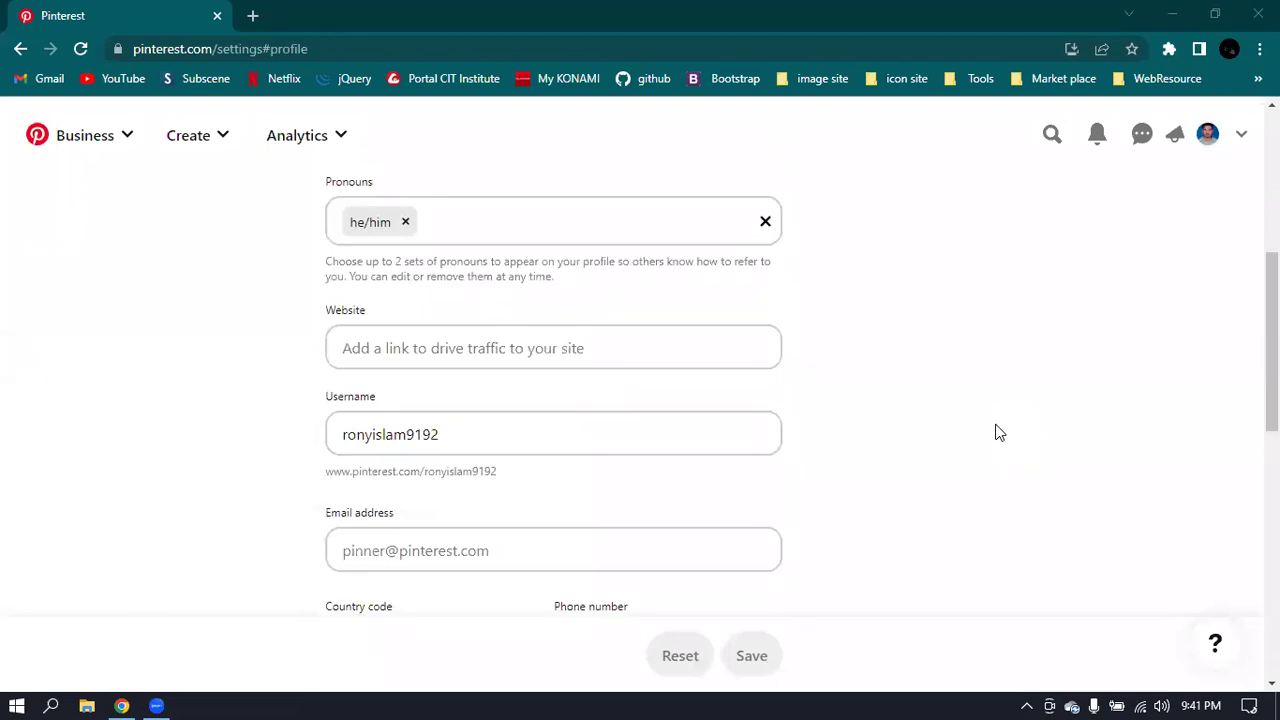
pyautogui.scroll(-1, 998, 433)
pyautogui.scroll(-1, 998, 433)
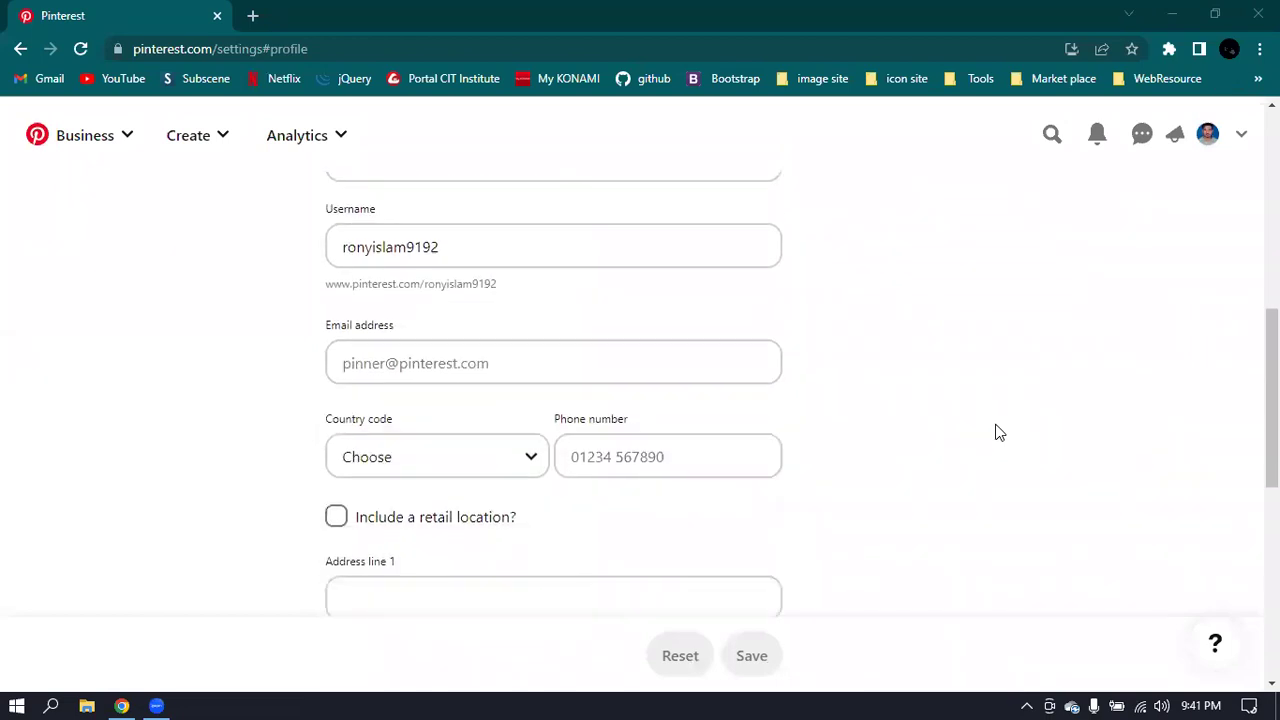
pyautogui.scroll(-4, 998, 433)
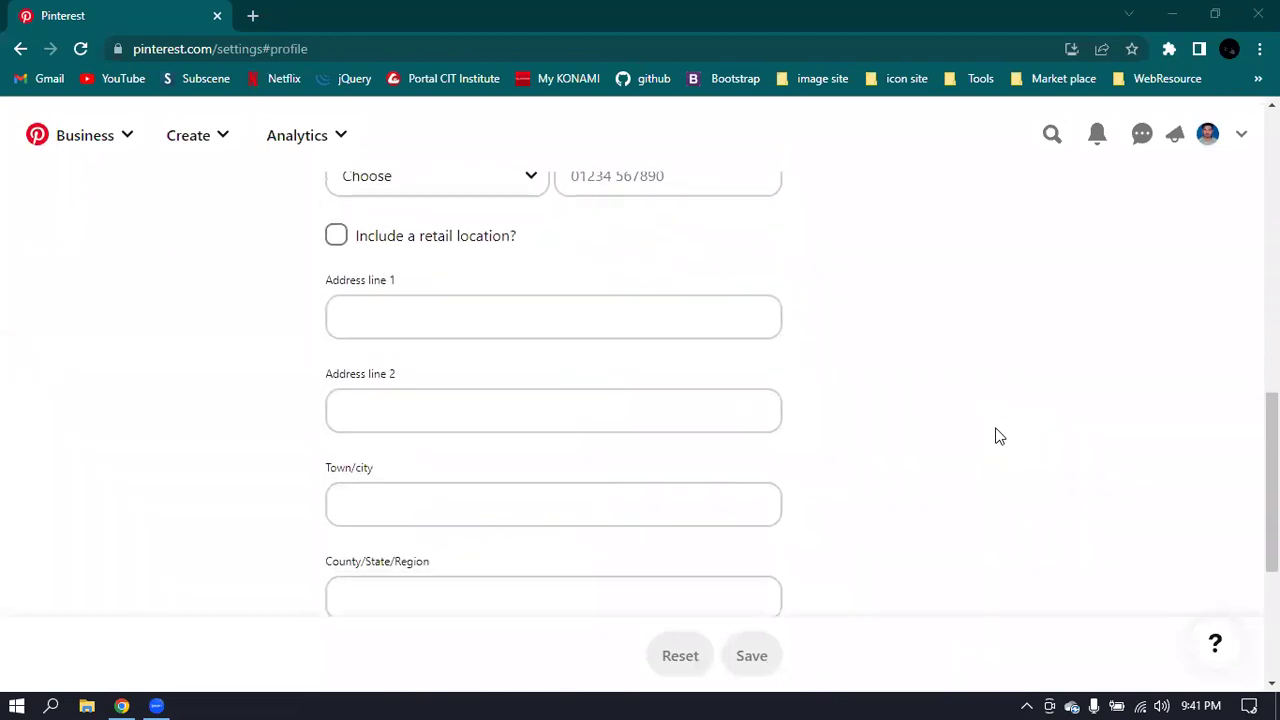
pyautogui.scroll(-3, 998, 440)
pyautogui.scroll(8, 998, 440)
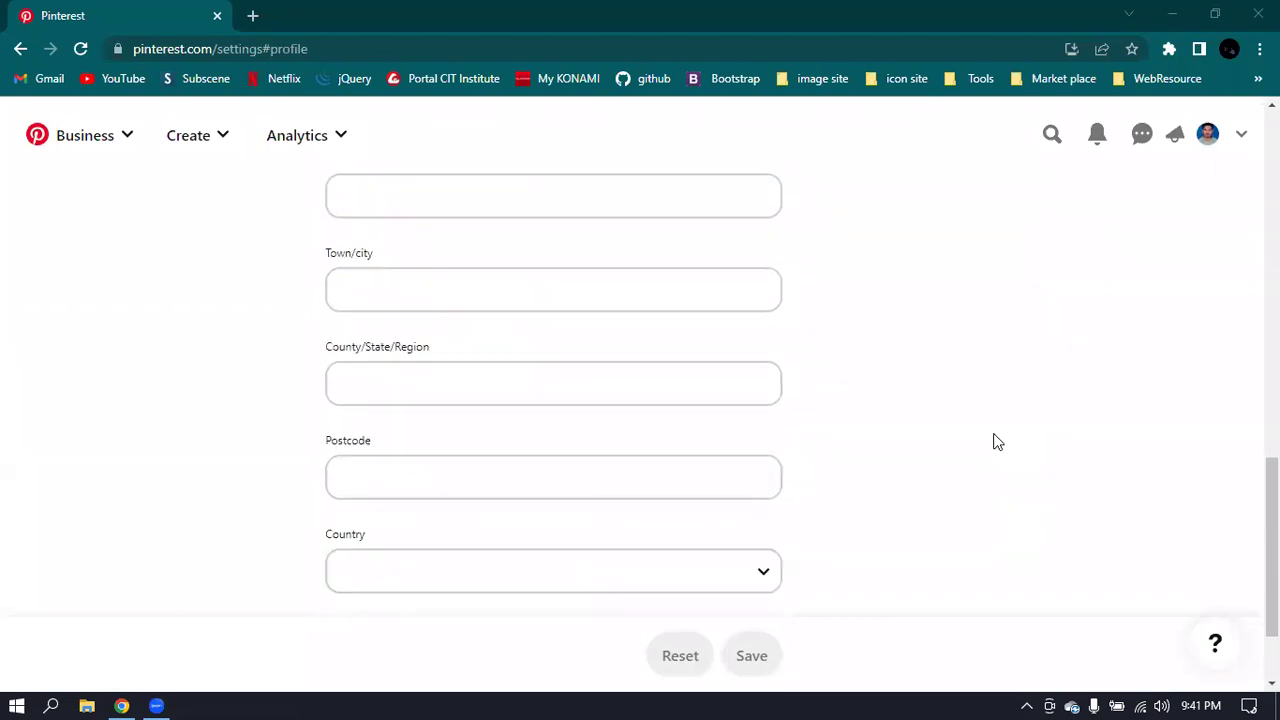
pyautogui.scroll(2, 998, 442)
pyautogui.scroll(1, 998, 442)
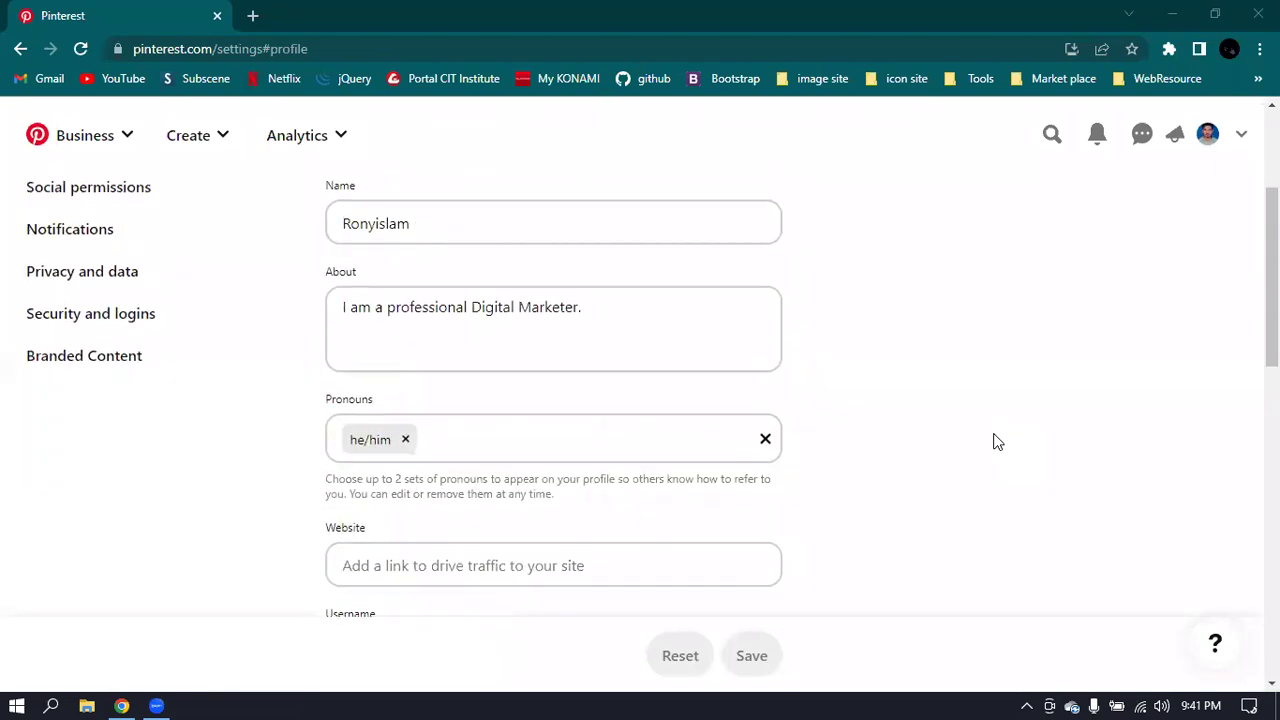
pyautogui.scroll(-2, 998, 442)
pyautogui.scroll(-1, 998, 441)
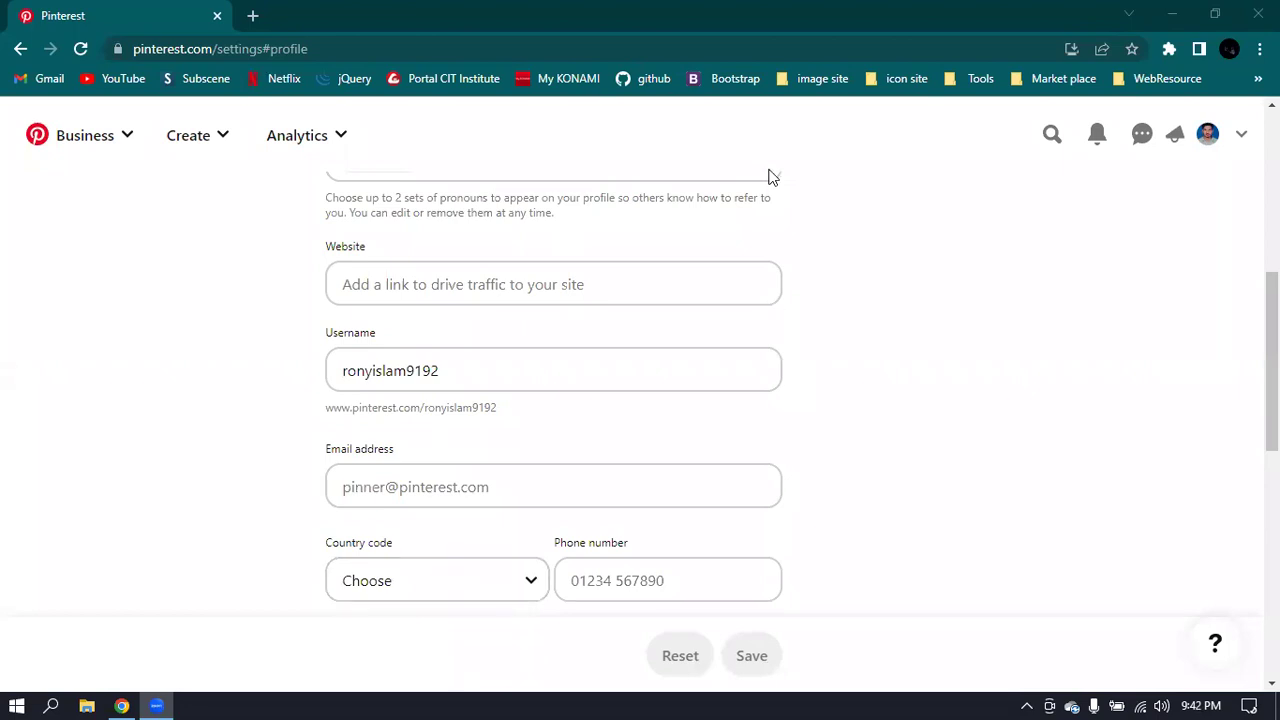
# - Enter the contact e-mail address in the profile's Email address field
pyautogui.click(386, 490)
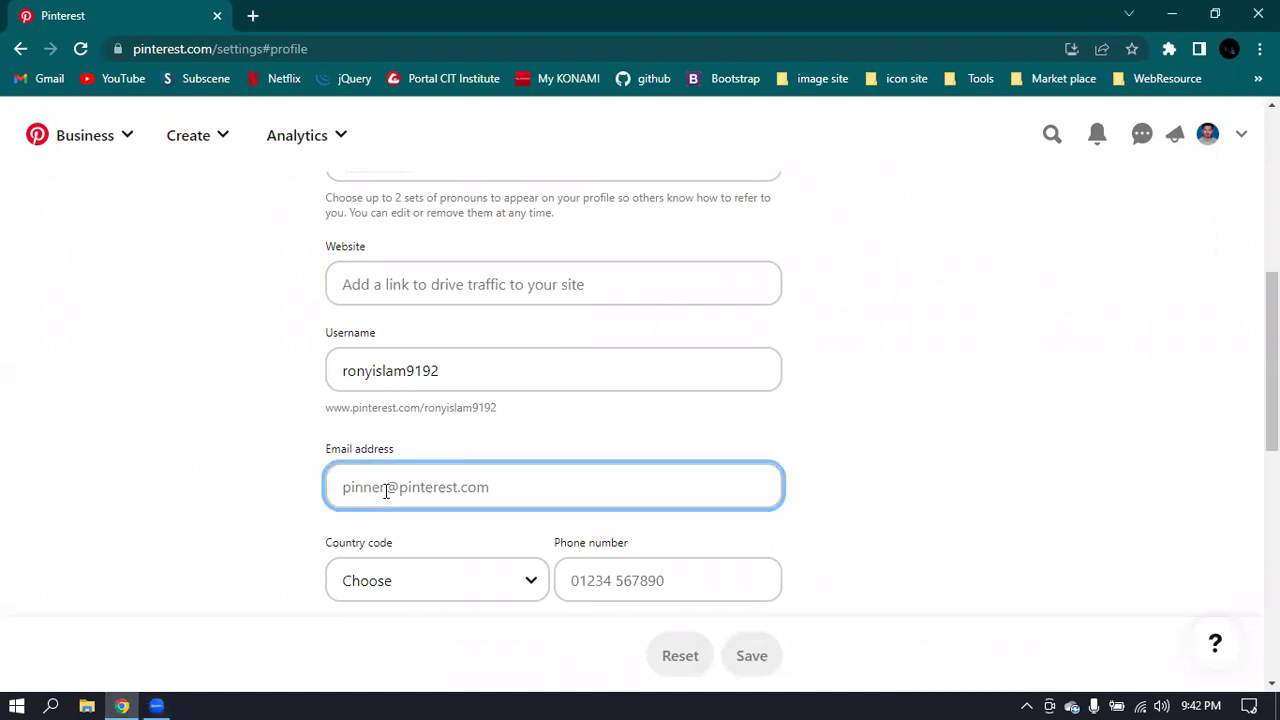
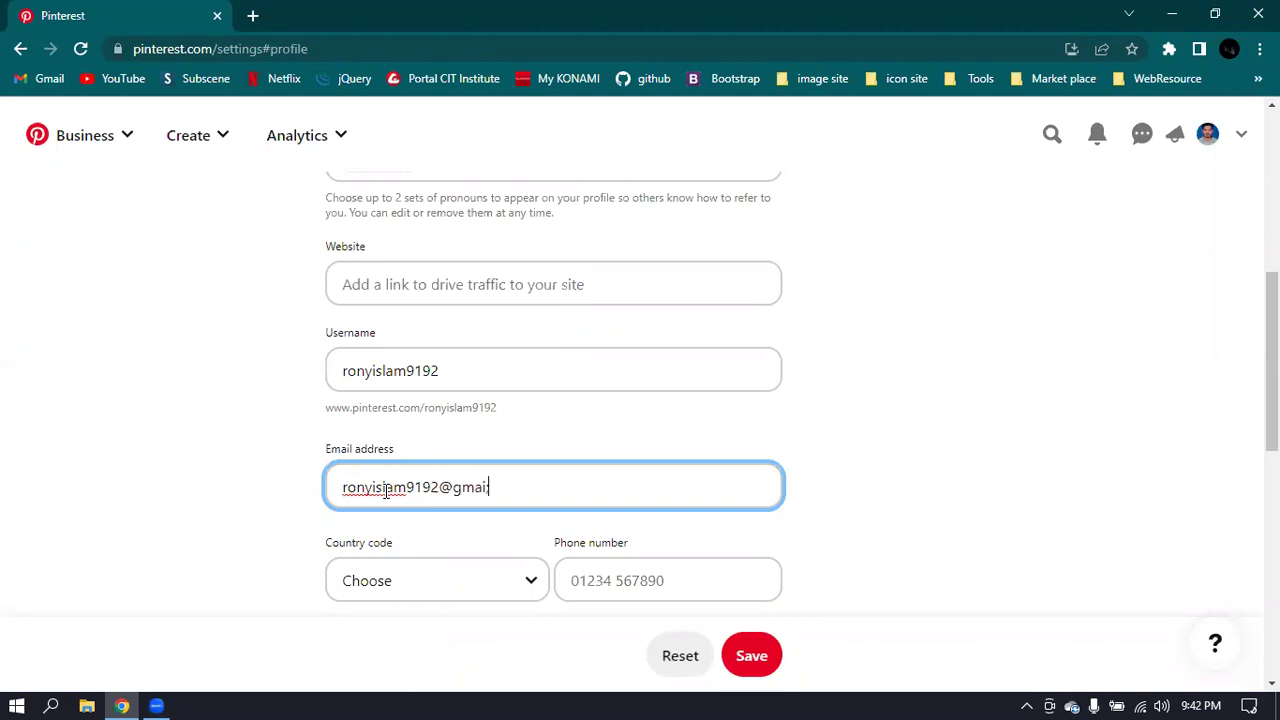
pyautogui.scroll(-1, 800, 420)
pyautogui.click(846, 431)
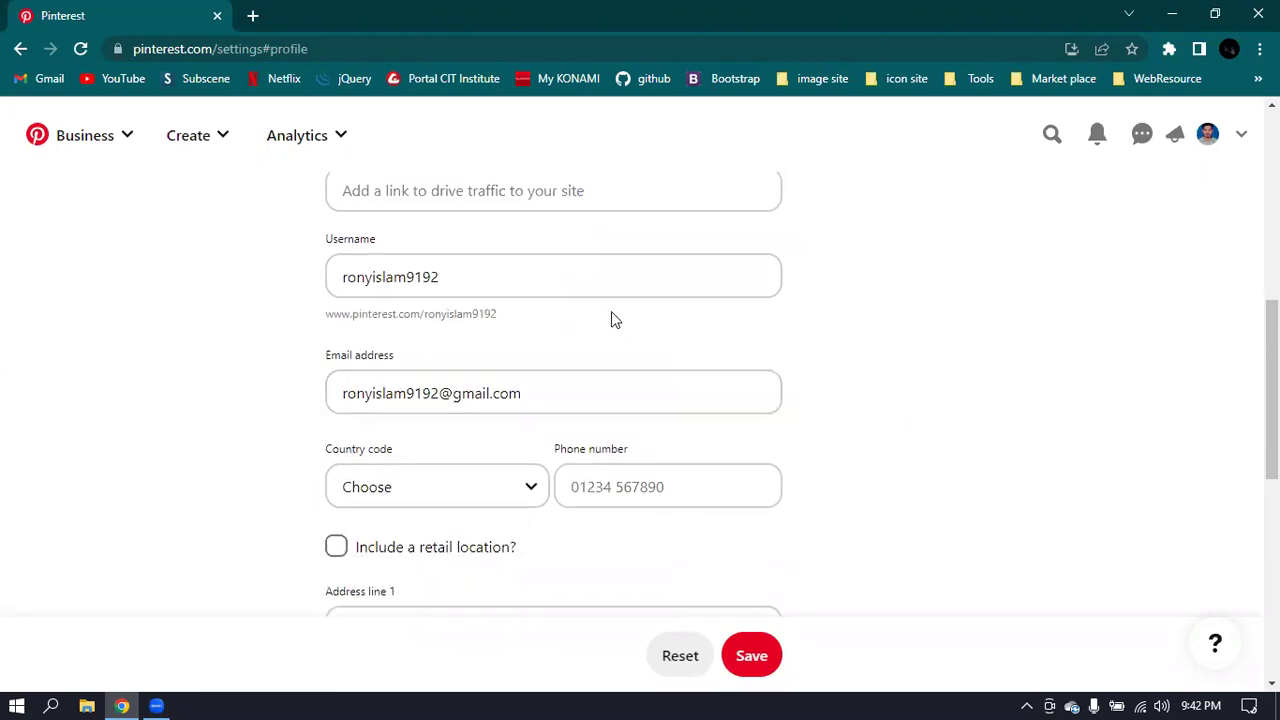
pyautogui.scroll(-1, 484, 488)
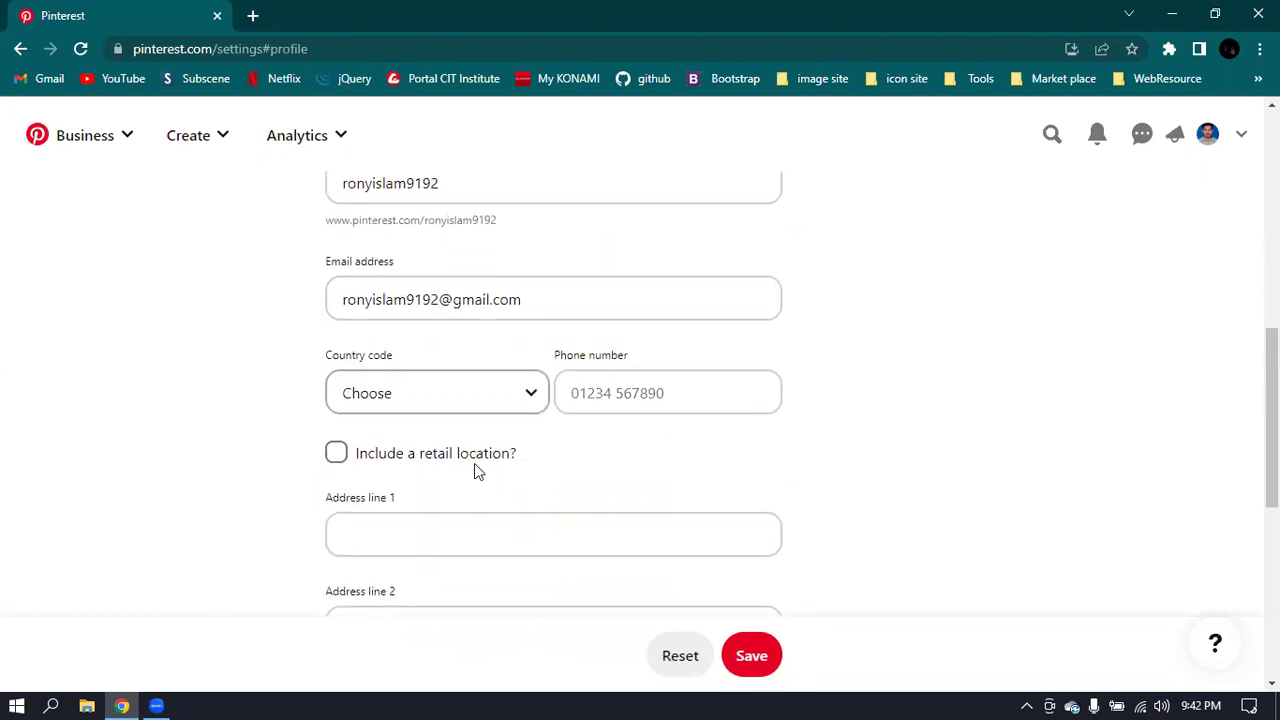
# - Choose Bangladesh (+880) as the country code and type the business phone number
pyautogui.click(471, 395)
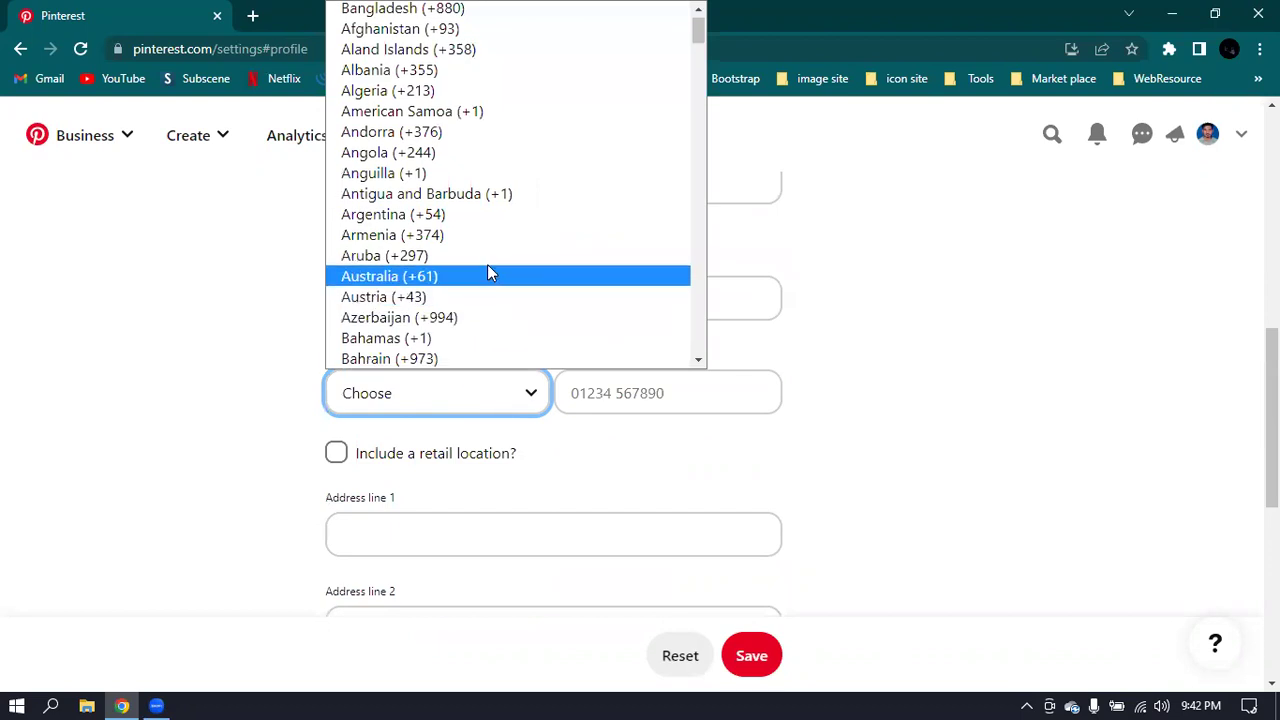
pyautogui.scroll(-2, 489, 250)
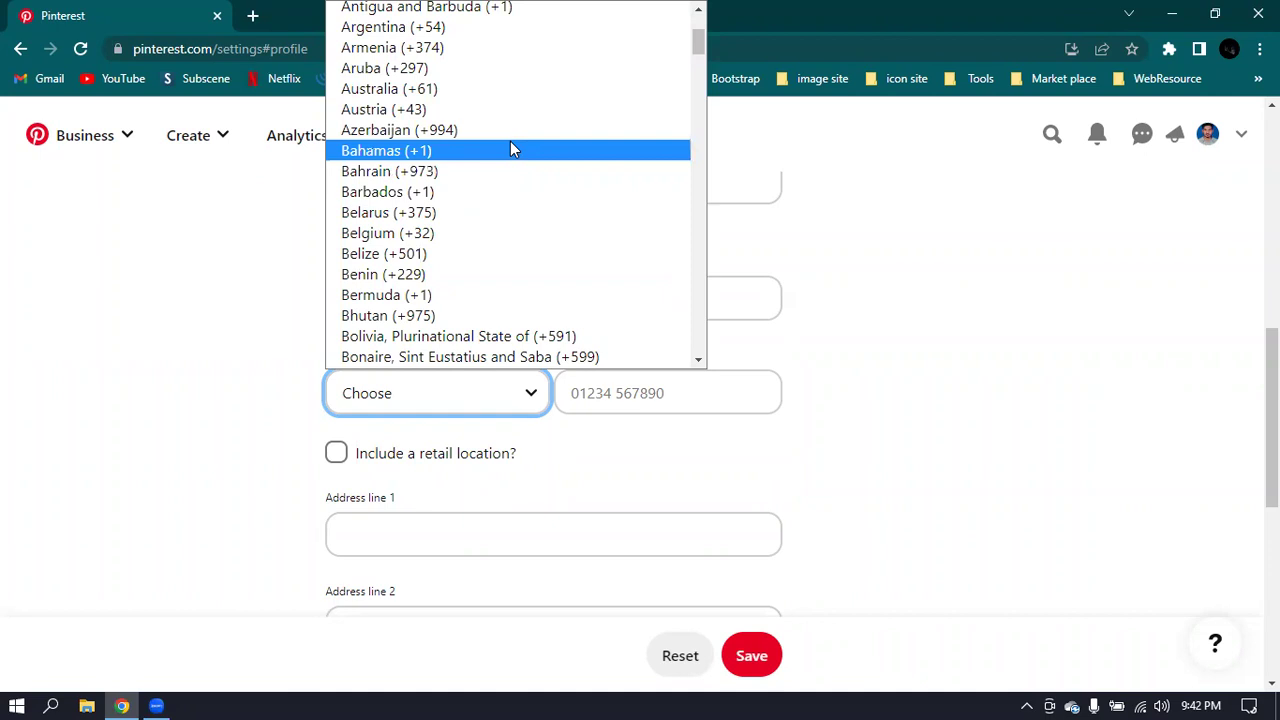
pyautogui.scroll(-3, 510, 148)
pyautogui.scroll(3, 511, 150)
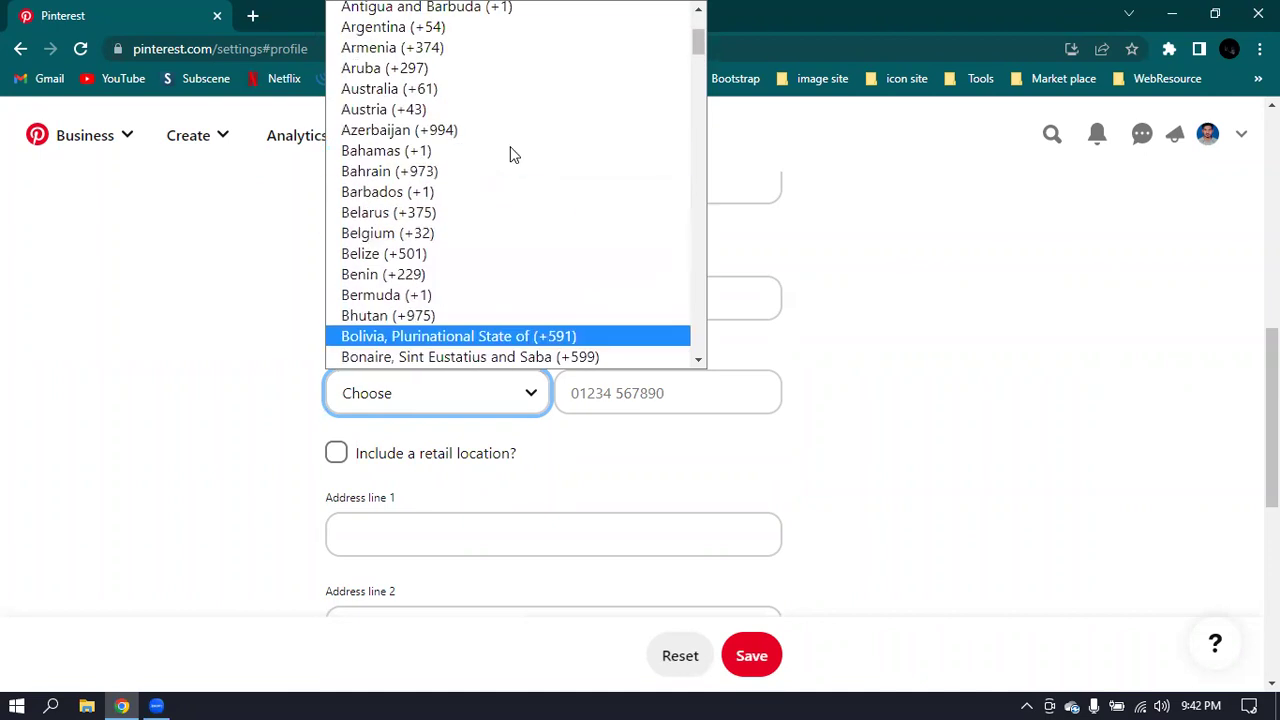
pyautogui.scroll(3, 578, 160)
pyautogui.scroll(1, 560, 160)
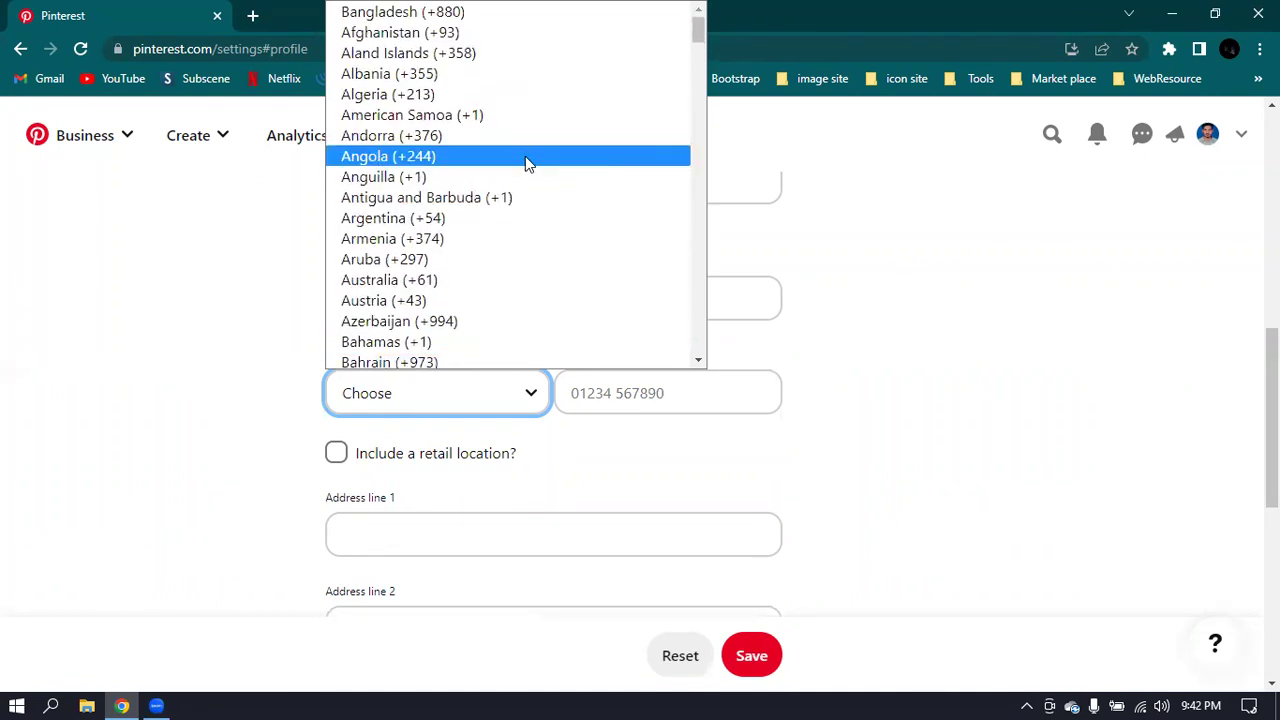
pyautogui.click(416, 14)
pyautogui.click(628, 403)
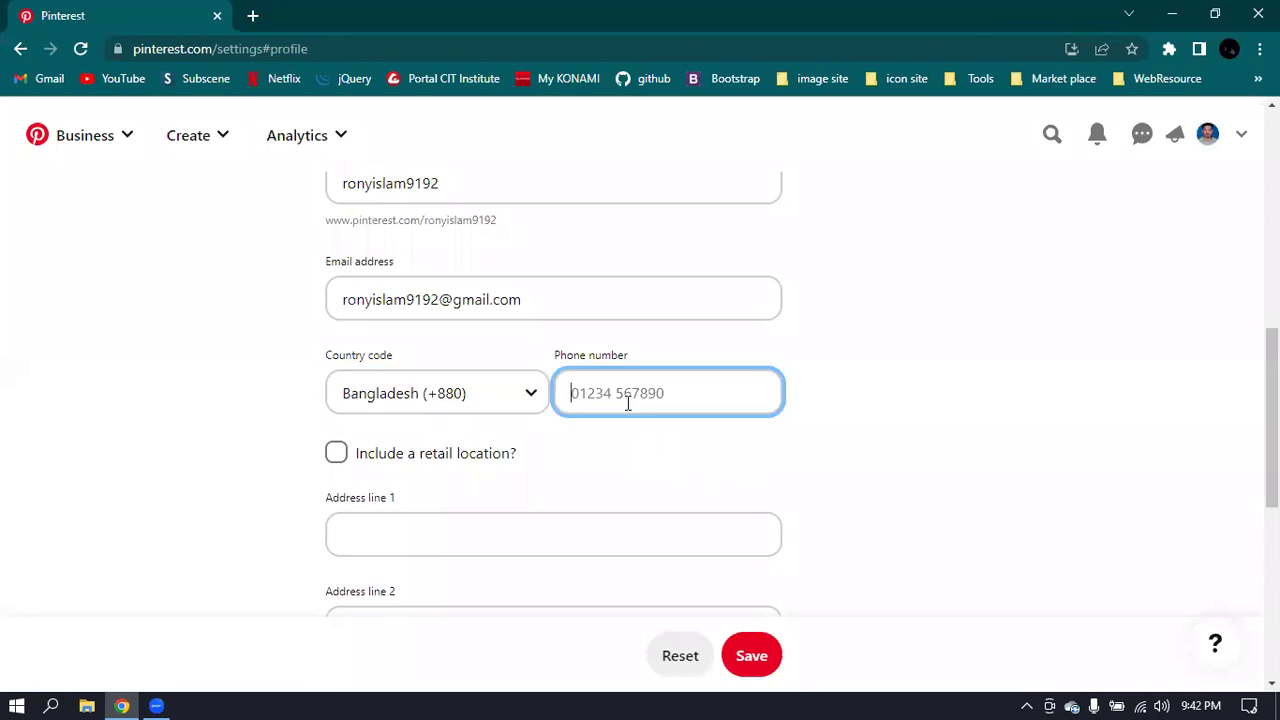
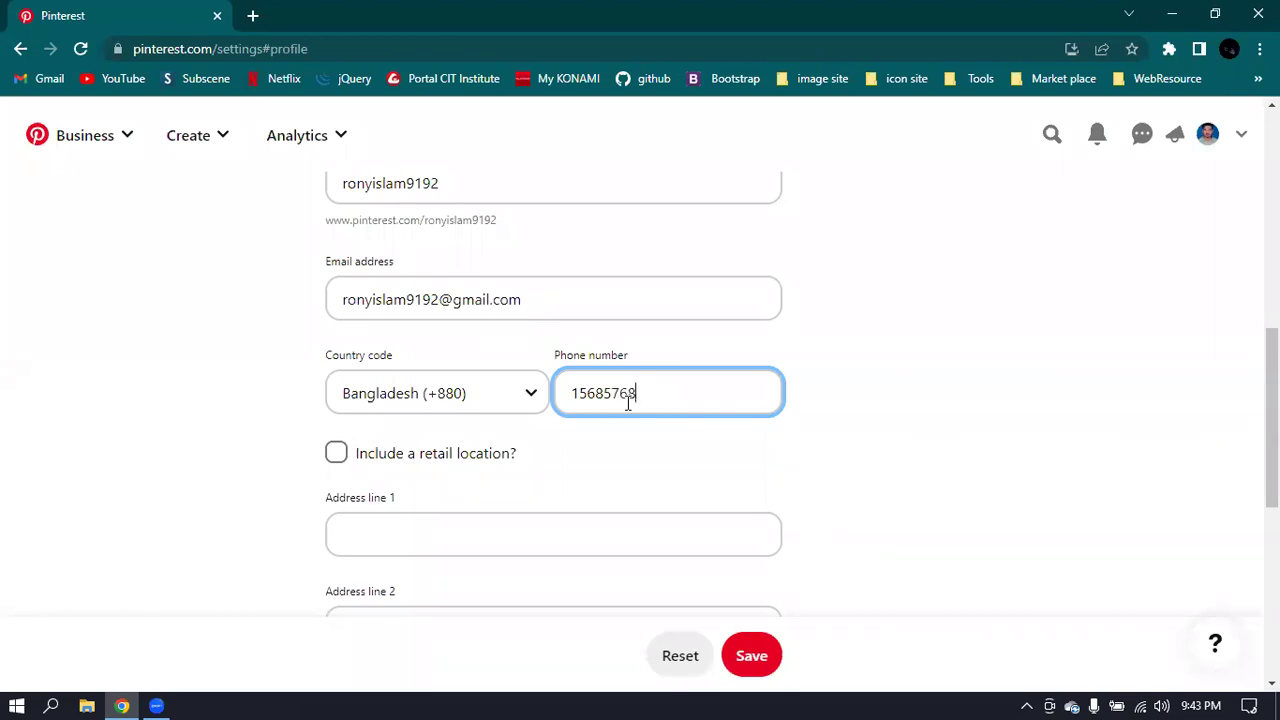
pyautogui.scroll(-2, 634, 480)
pyautogui.scroll(-2, 634, 478)
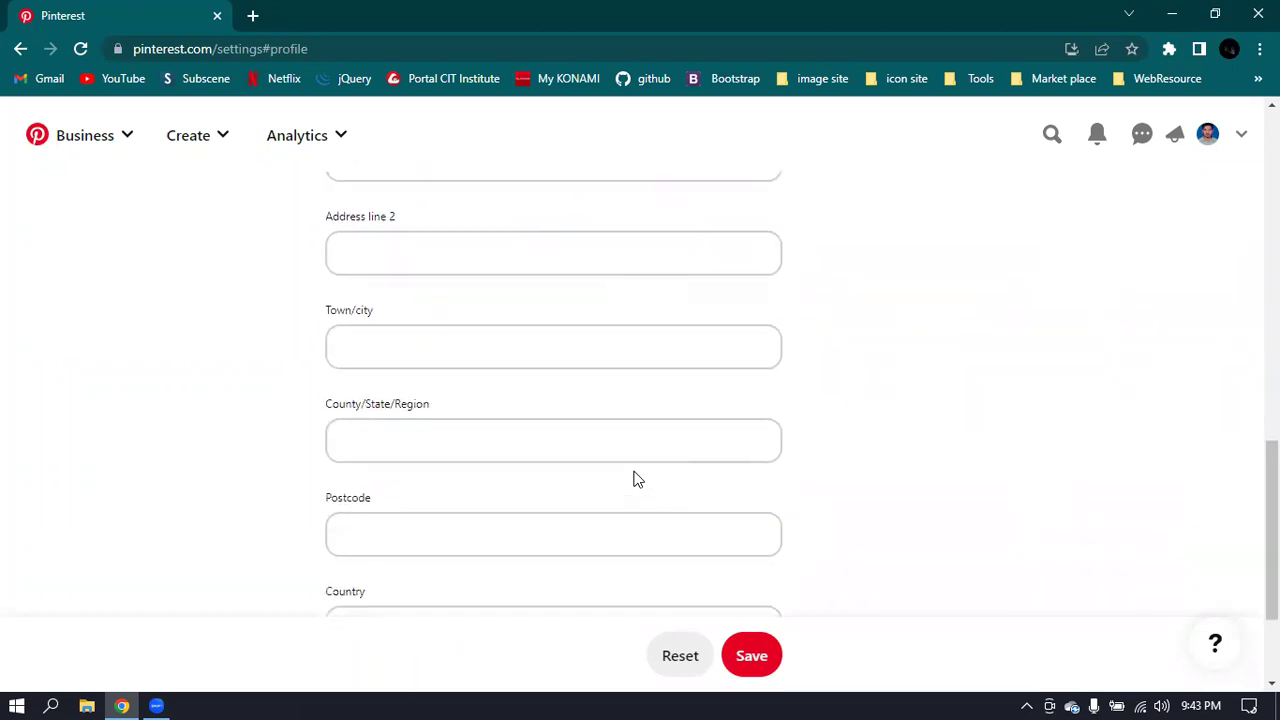
pyautogui.scroll(-2, 633, 472)
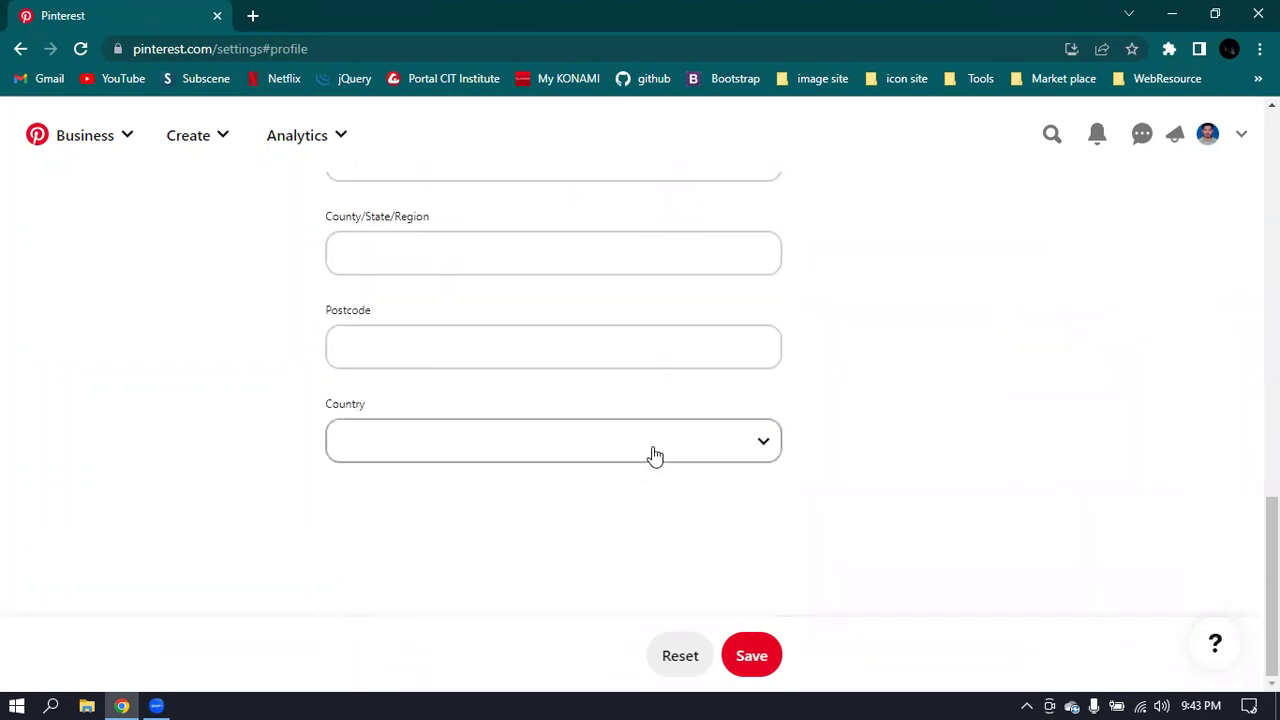
pyautogui.scroll(5, 655, 456)
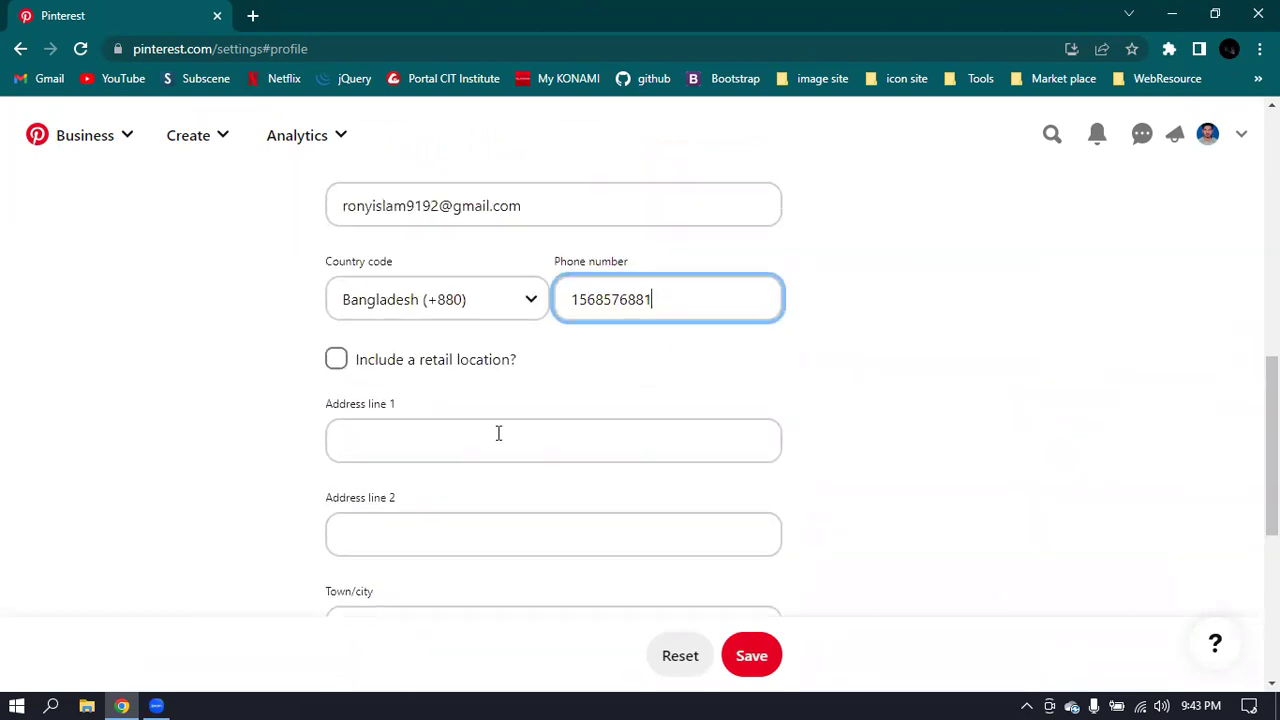
pyautogui.click(335, 362)
pyautogui.click(335, 362)
pyautogui.scroll(-1, 849, 405)
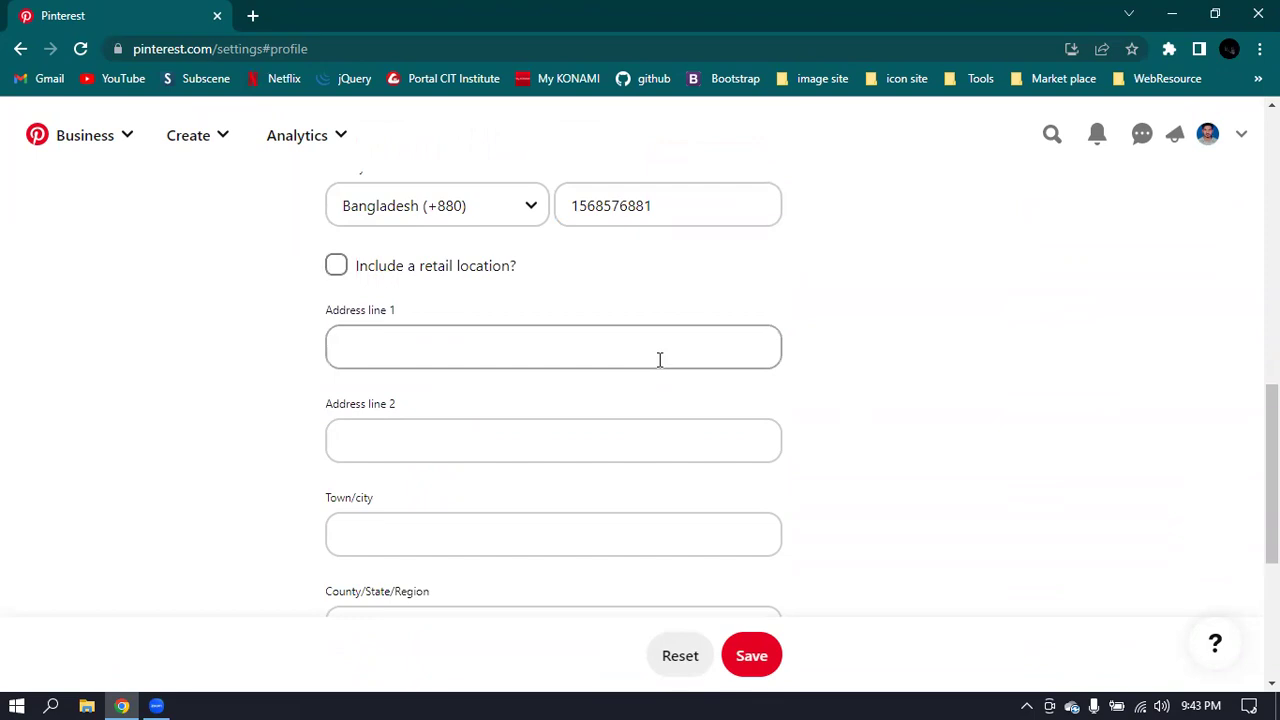
pyautogui.scroll(-3, 659, 360)
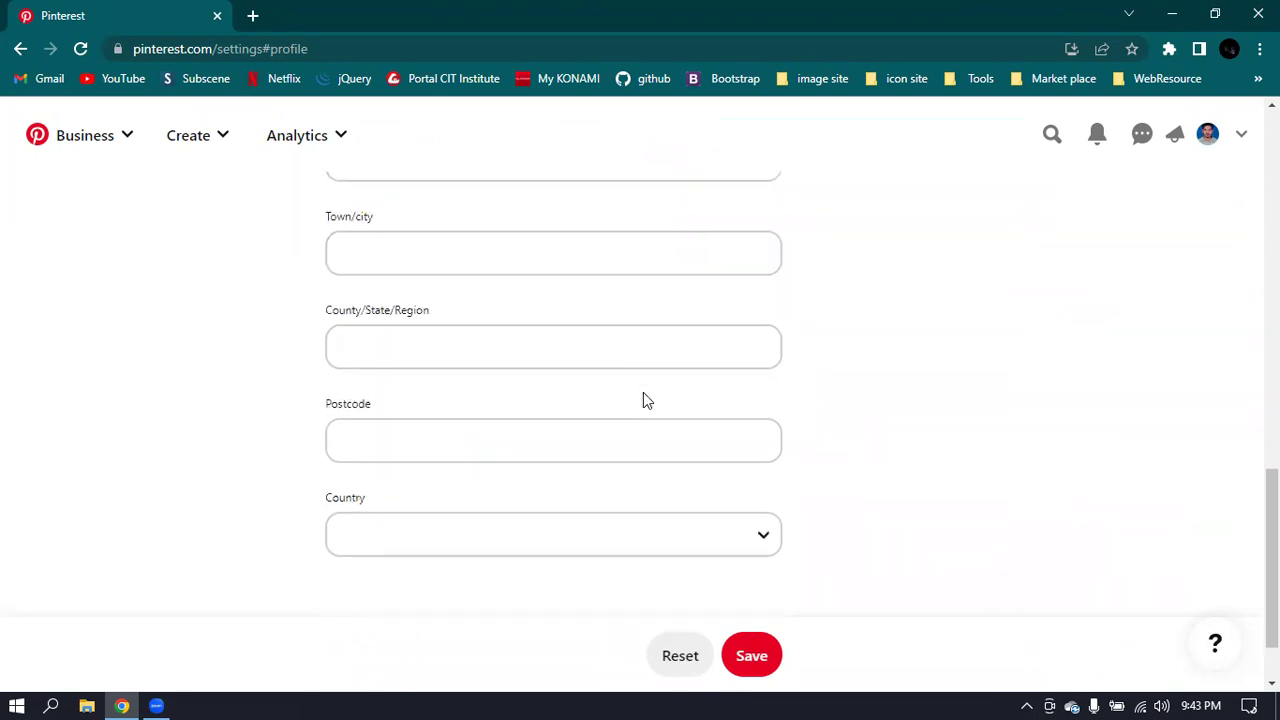
pyautogui.scroll(-1, 784, 480)
pyautogui.scroll(3, 803, 485)
pyautogui.scroll(10, 790, 484)
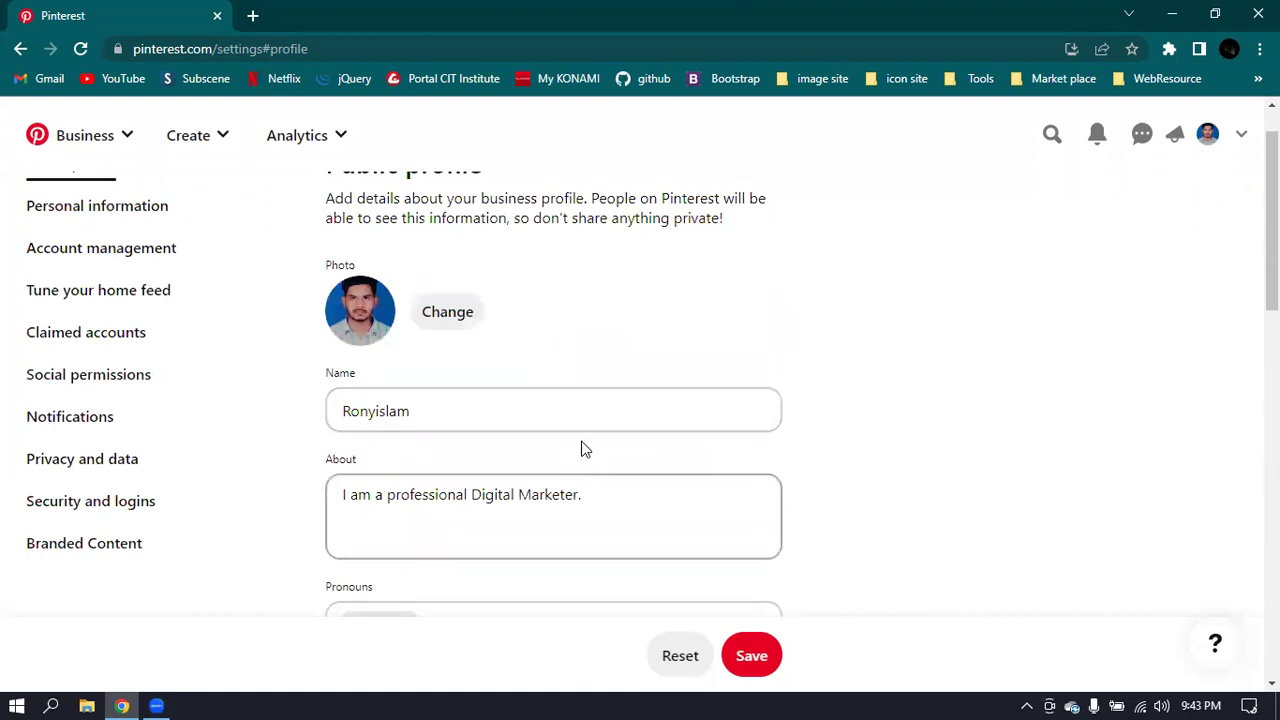
pyautogui.scroll(1, 775, 330)
pyautogui.scroll(-4, 775, 330)
pyautogui.scroll(-4, 774, 326)
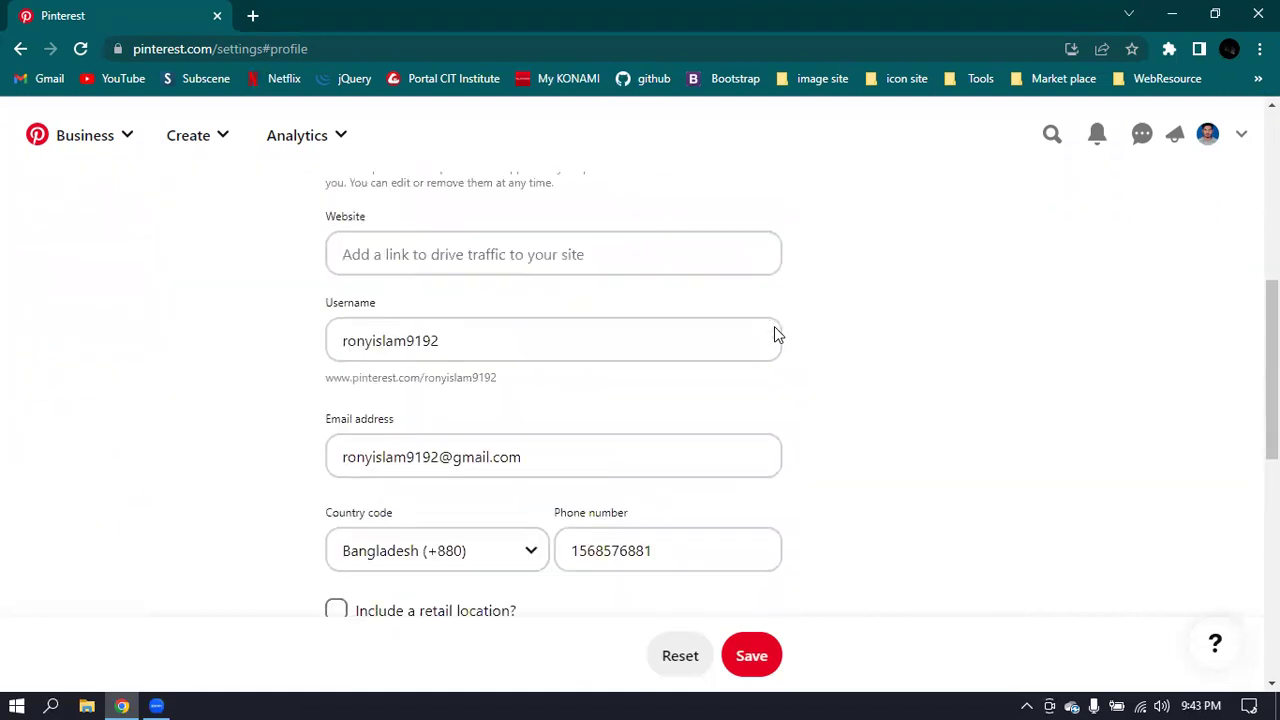
pyautogui.click(338, 424)
pyautogui.click(336, 424)
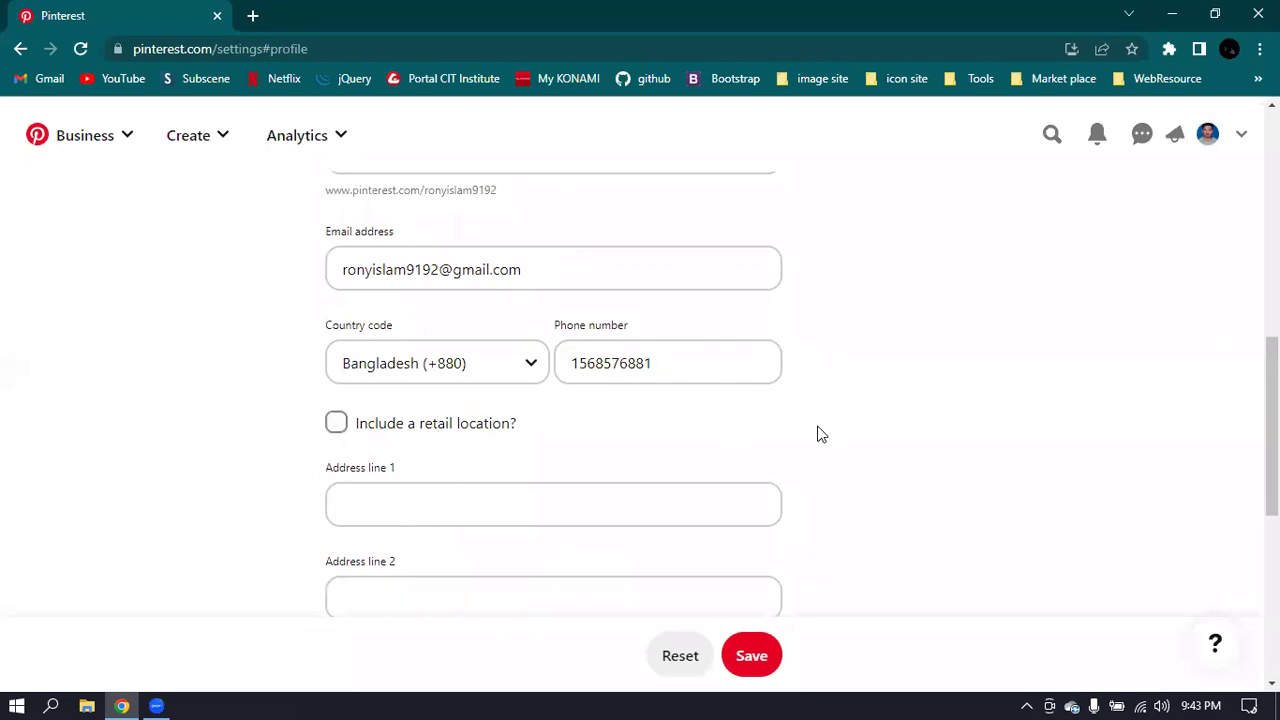
pyautogui.scroll(7, 818, 430)
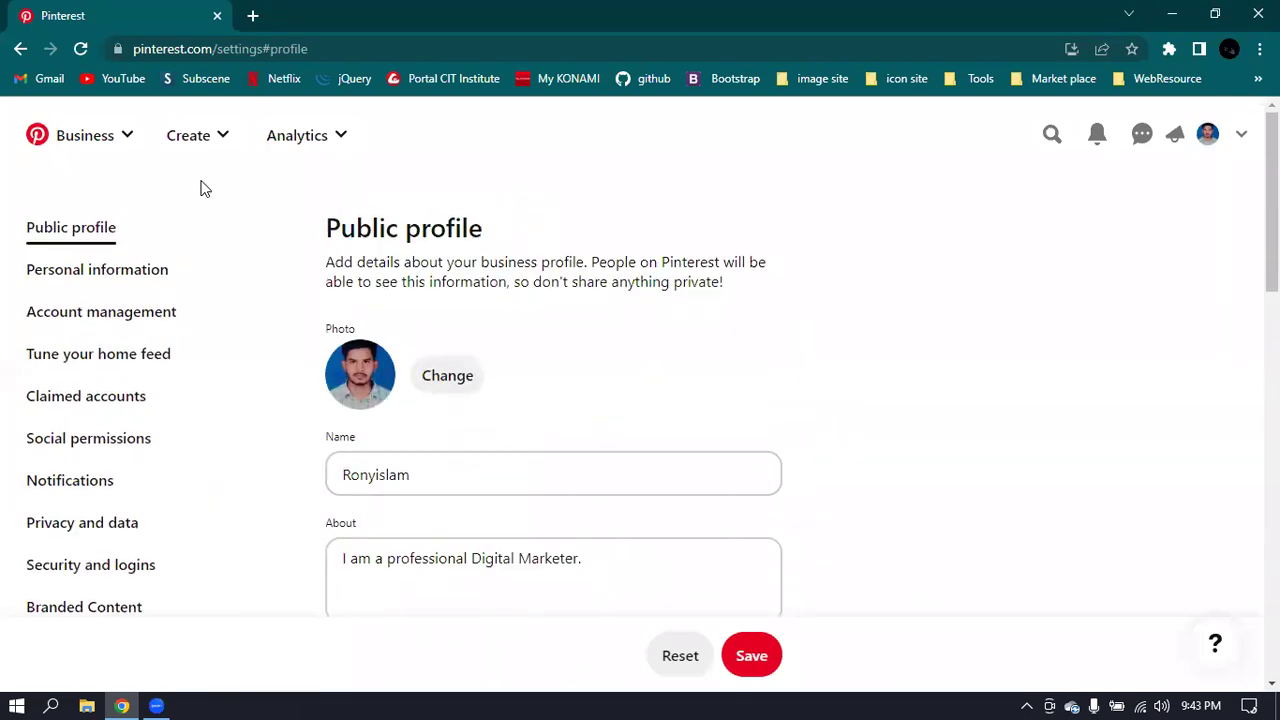
# - Reload Public profile settings and retype the contact e-mail address, fixing a typo
pyautogui.click(72, 240)
pyautogui.scroll(-5, 880, 255)
pyautogui.scroll(-2, 872, 265)
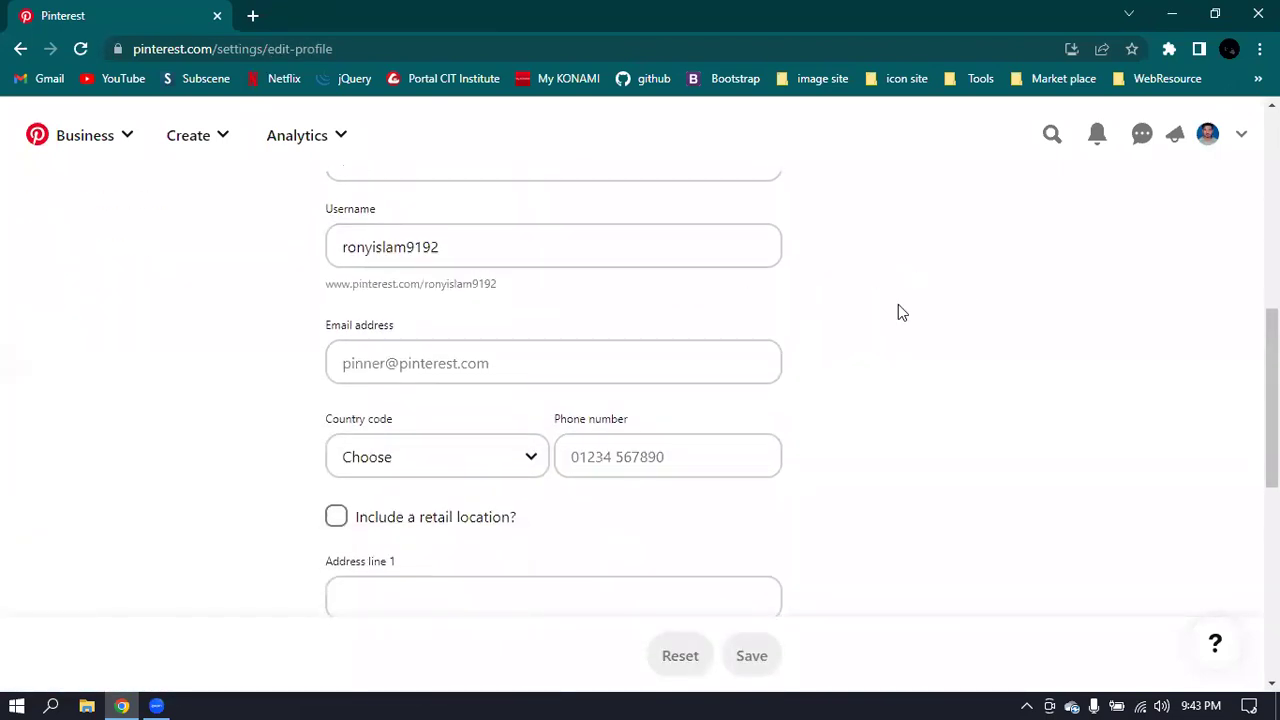
pyautogui.scroll(-2, 1003, 236)
pyautogui.scroll(-4, 1010, 245)
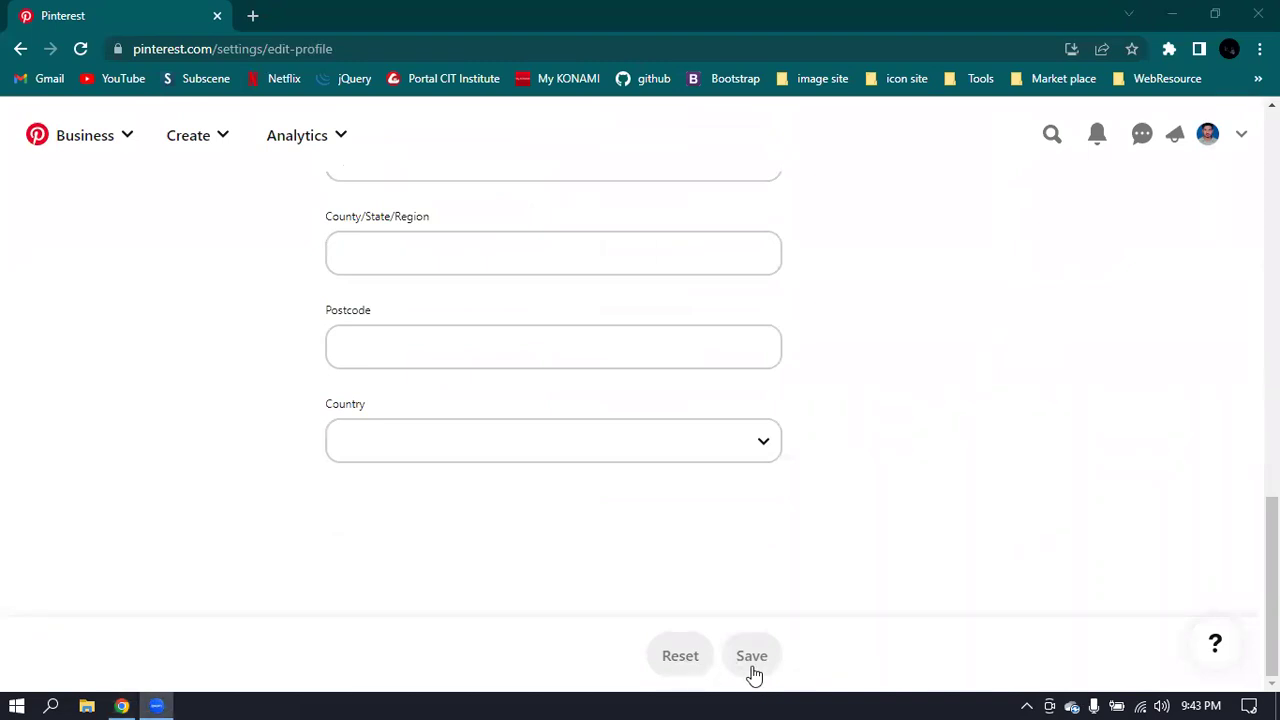
pyautogui.scroll(10, 857, 366)
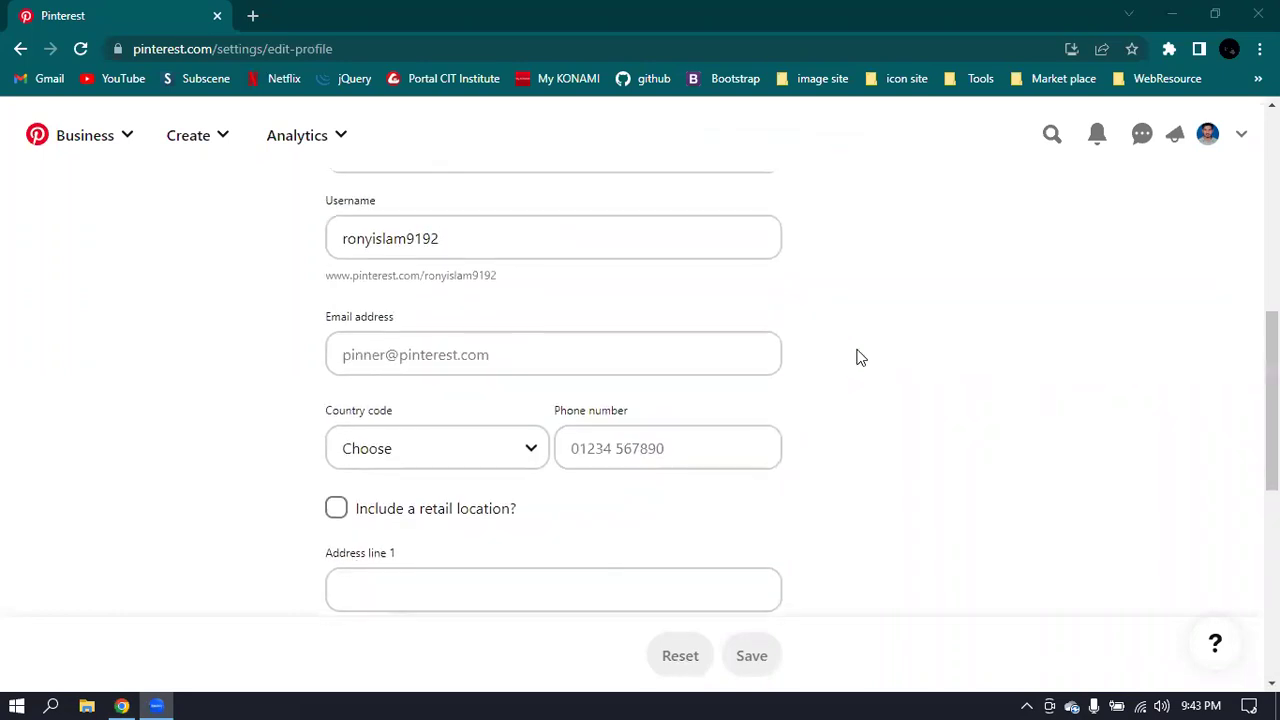
pyautogui.click(399, 484)
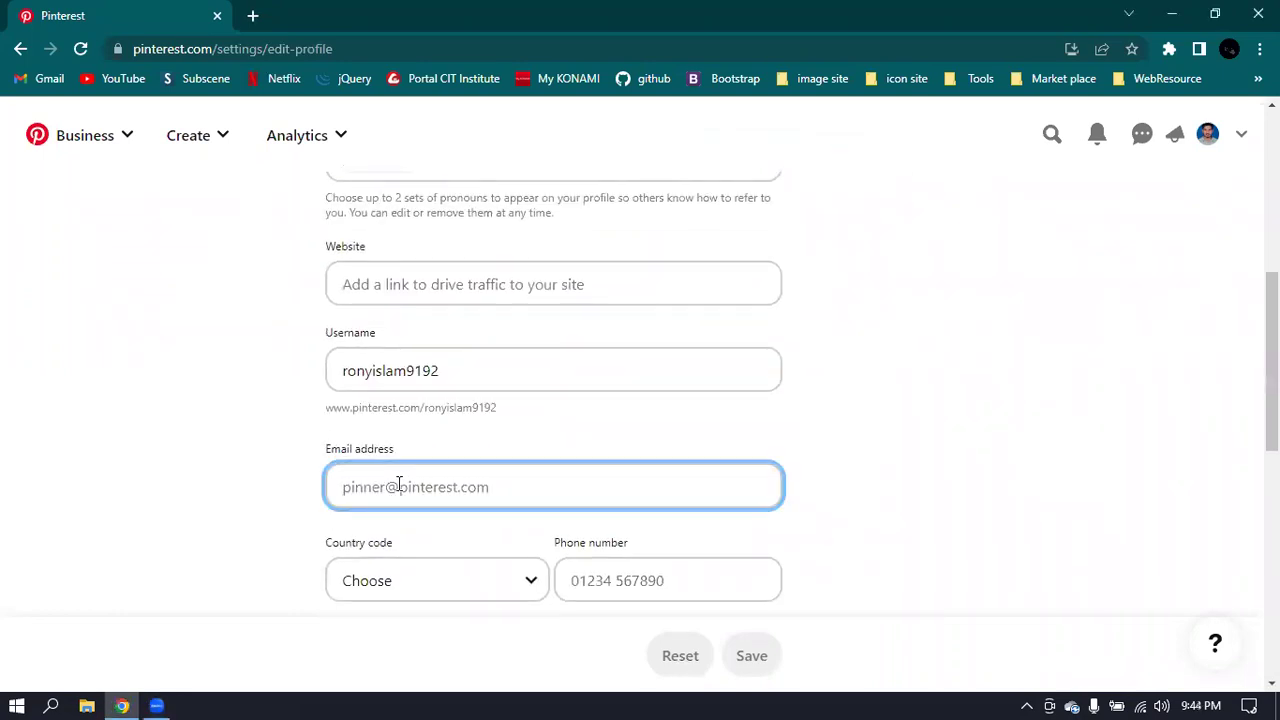
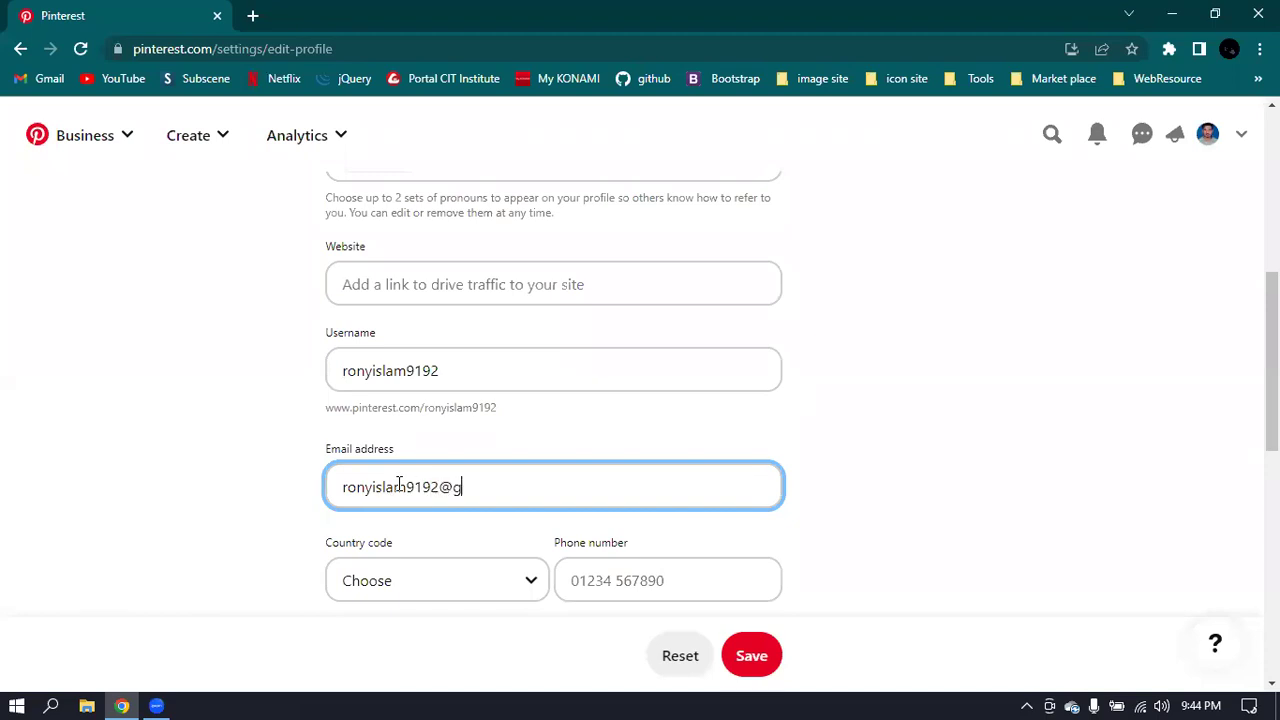
# - Select Bangladesh (+880) as the country code and retype the phone number
pyautogui.click(389, 590)
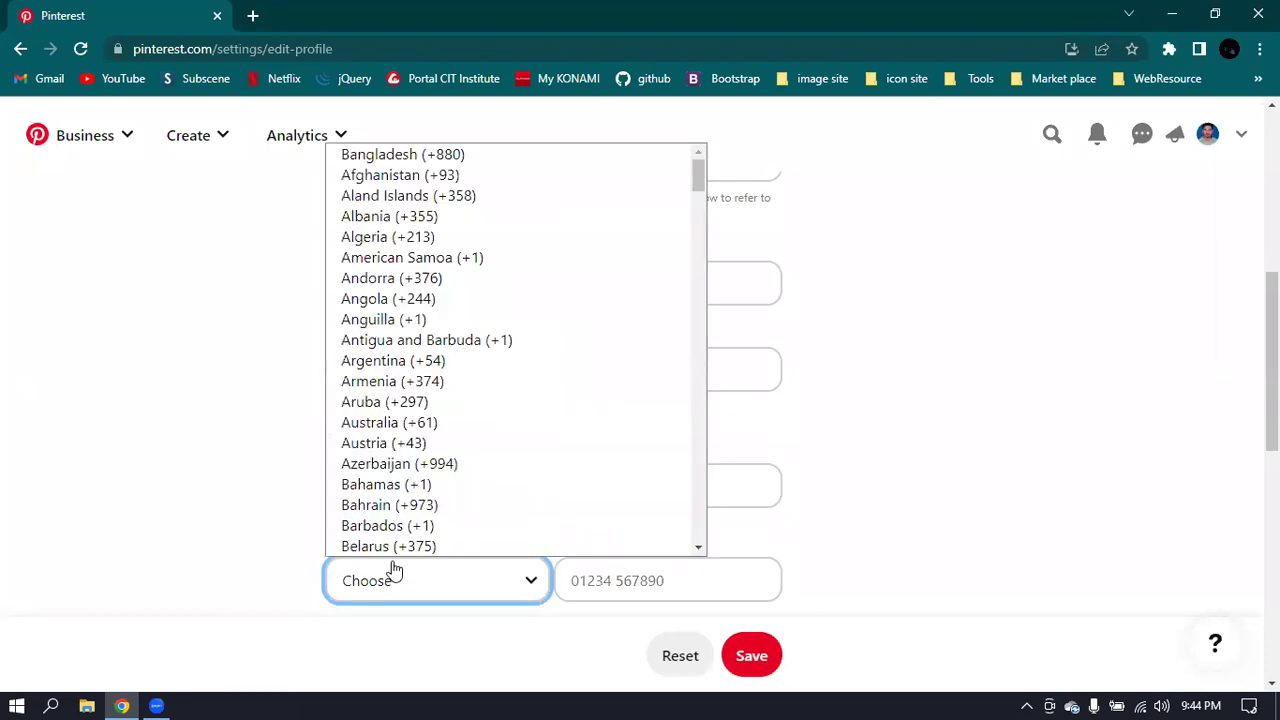
pyautogui.click(418, 154)
pyautogui.click(643, 580)
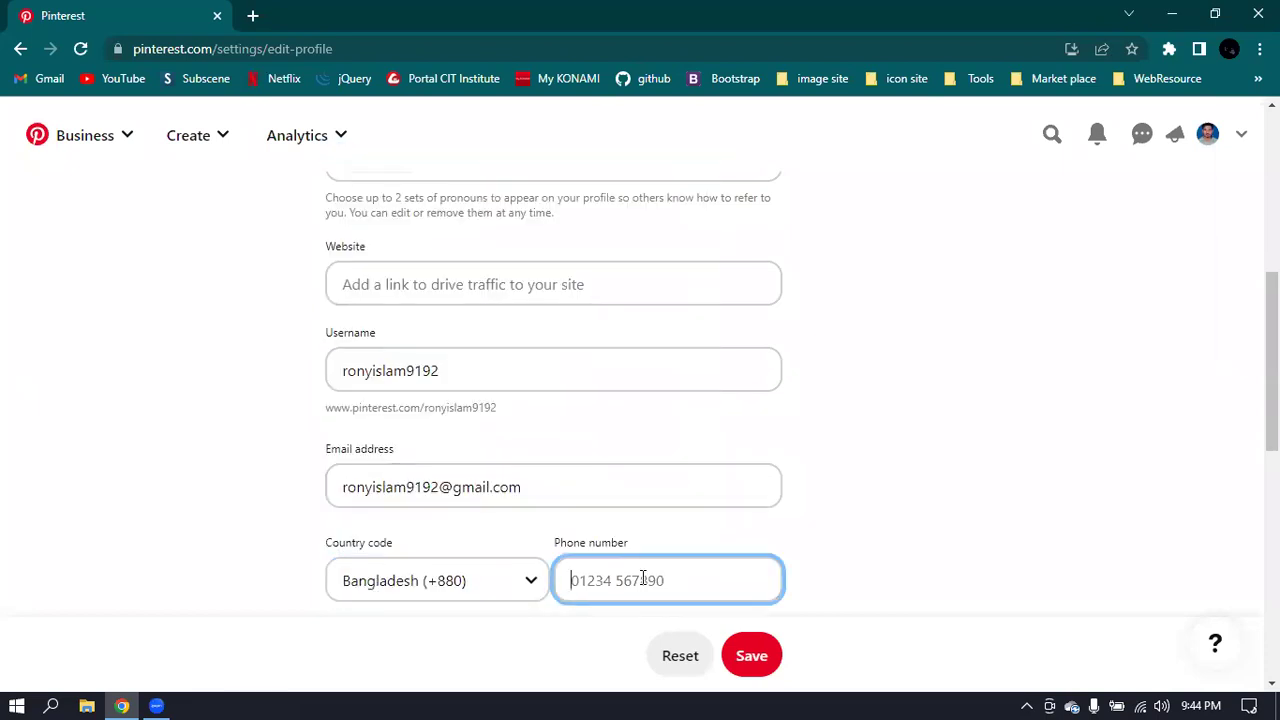
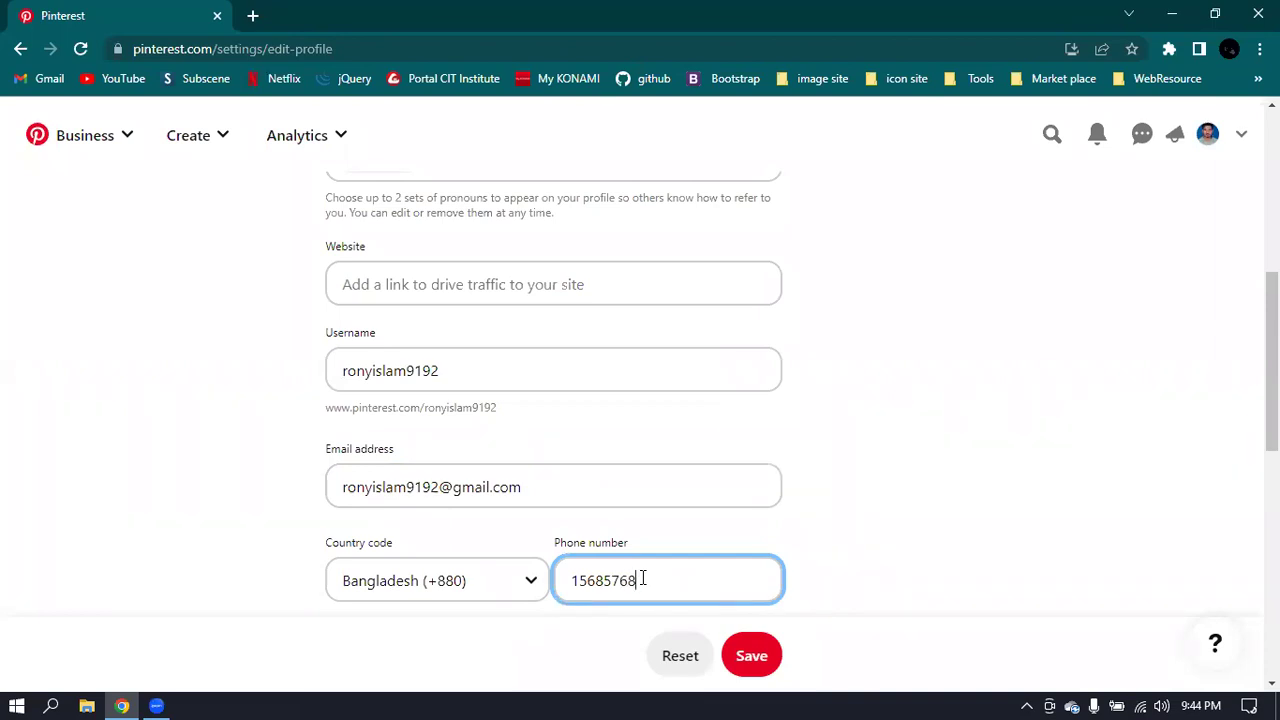
pyautogui.click(770, 666)
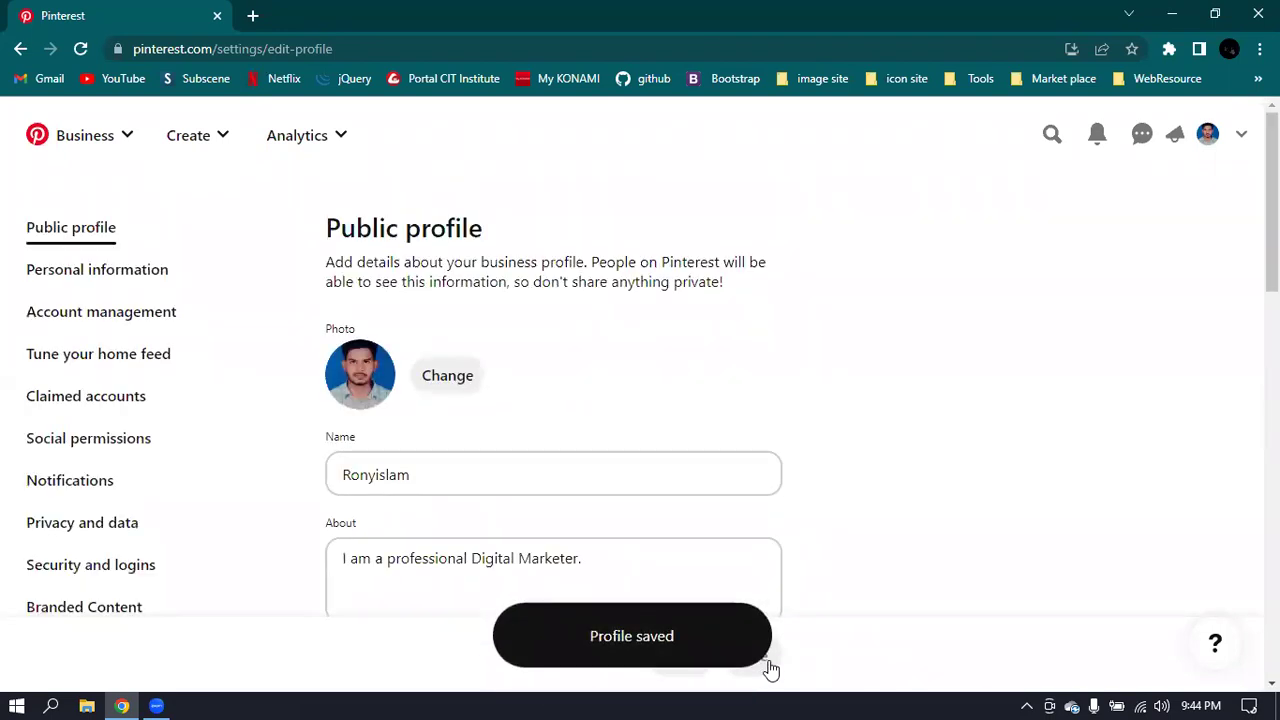
pyautogui.scroll(-3, 800, 481)
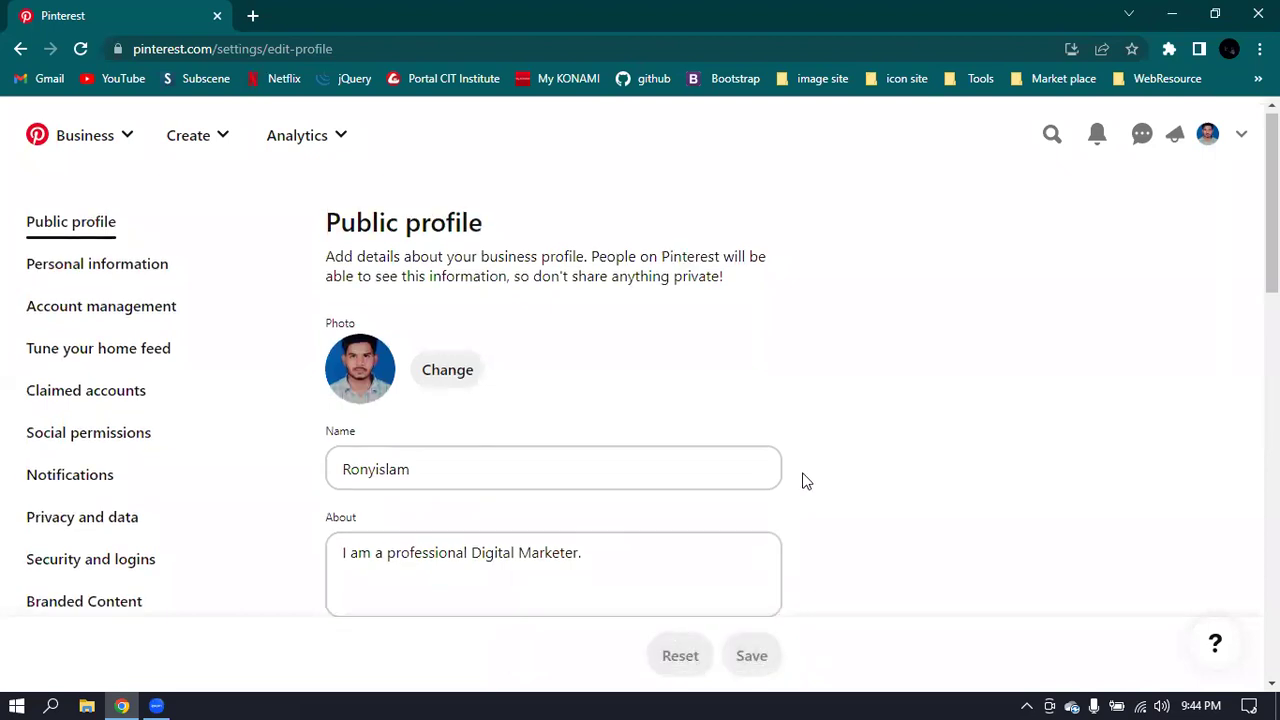
pyautogui.scroll(-5, 802, 481)
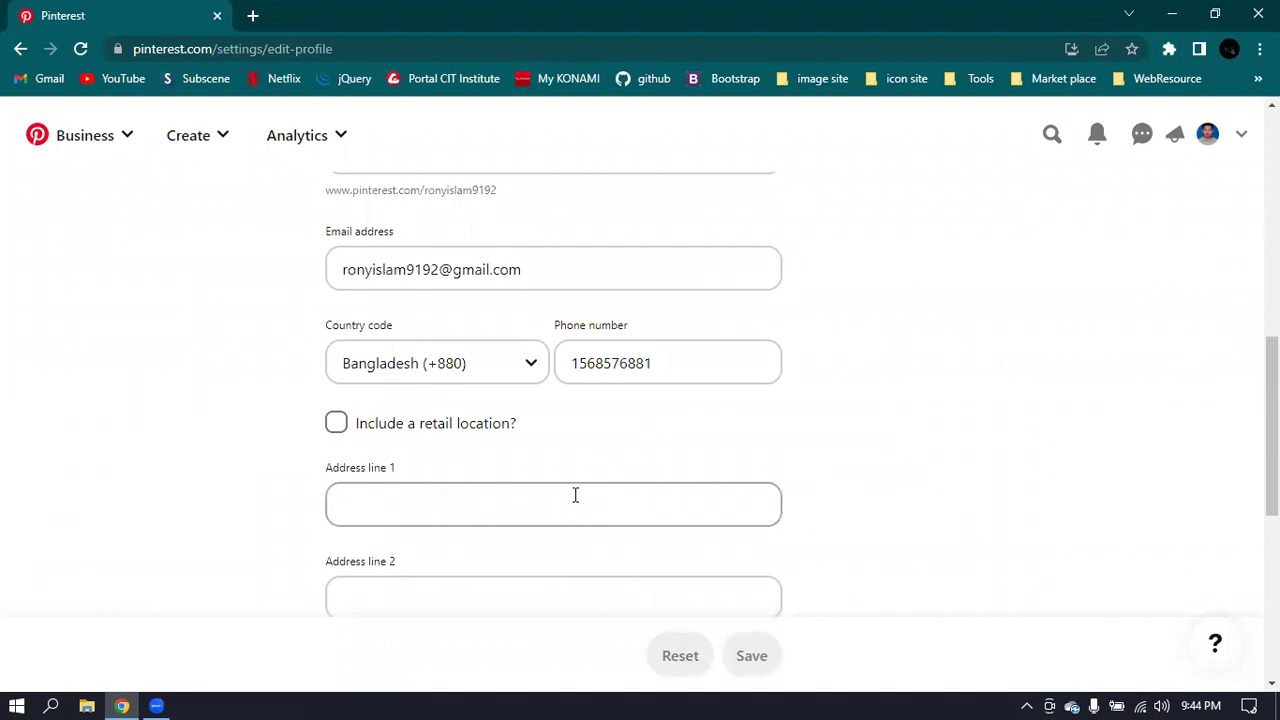
pyautogui.scroll(-1, 575, 495)
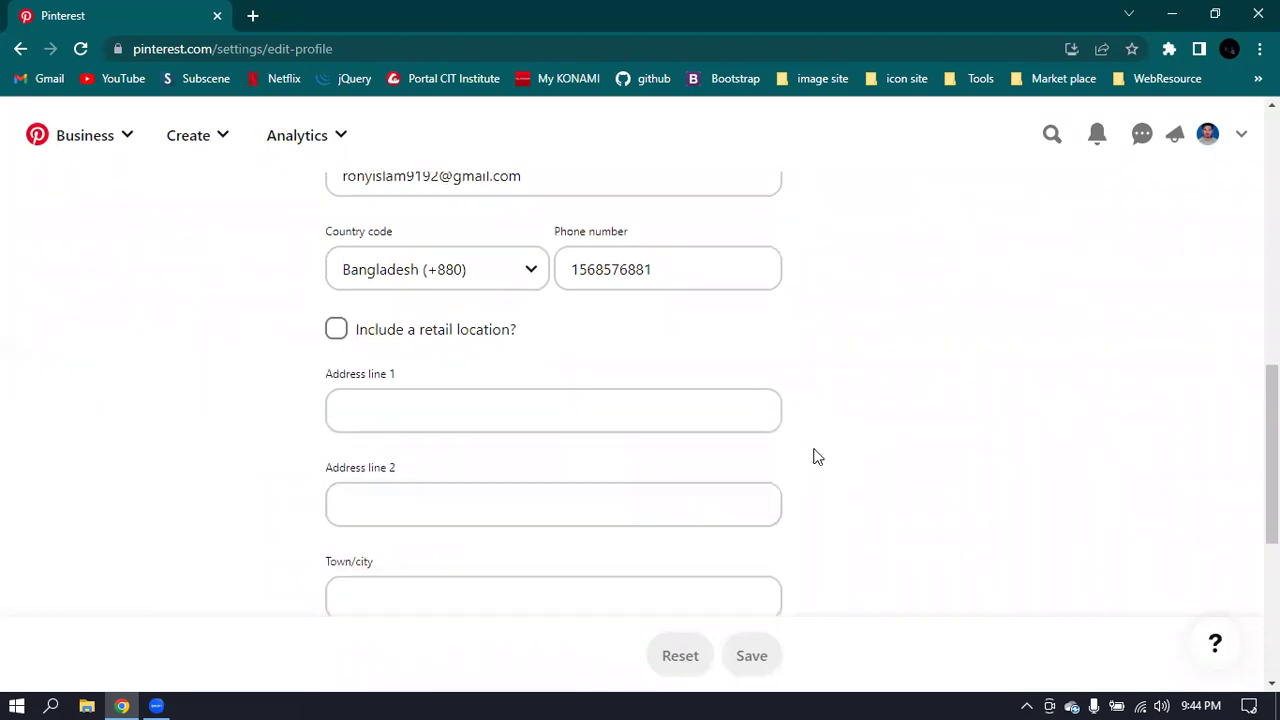
pyautogui.scroll(-3, 463, 415)
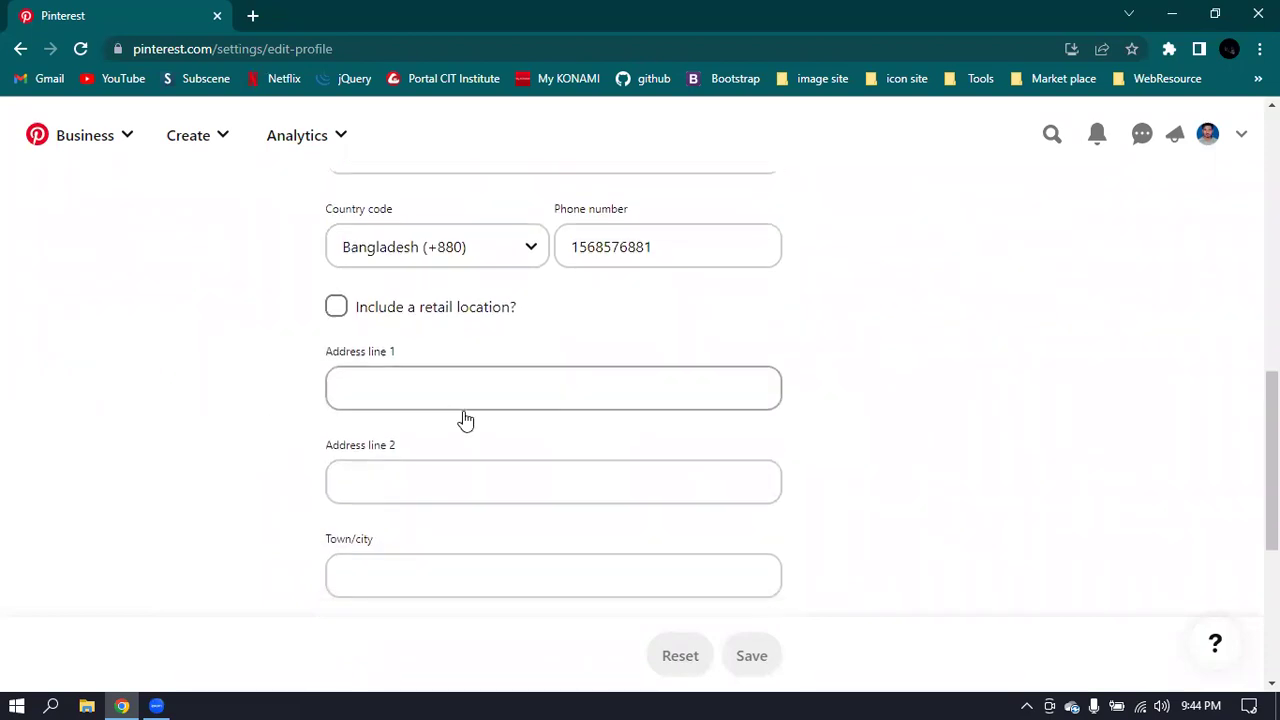
pyautogui.scroll(-2, 463, 420)
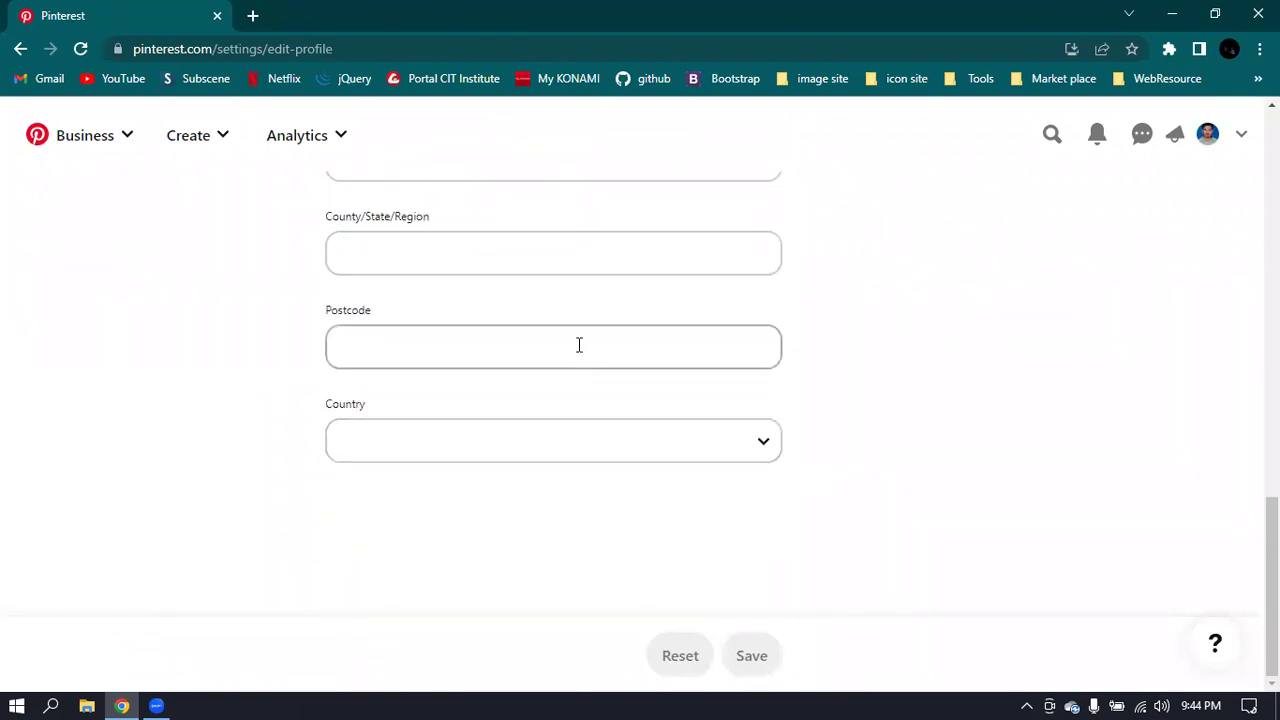
pyautogui.scroll(3, 577, 346)
pyautogui.scroll(-3, 583, 280)
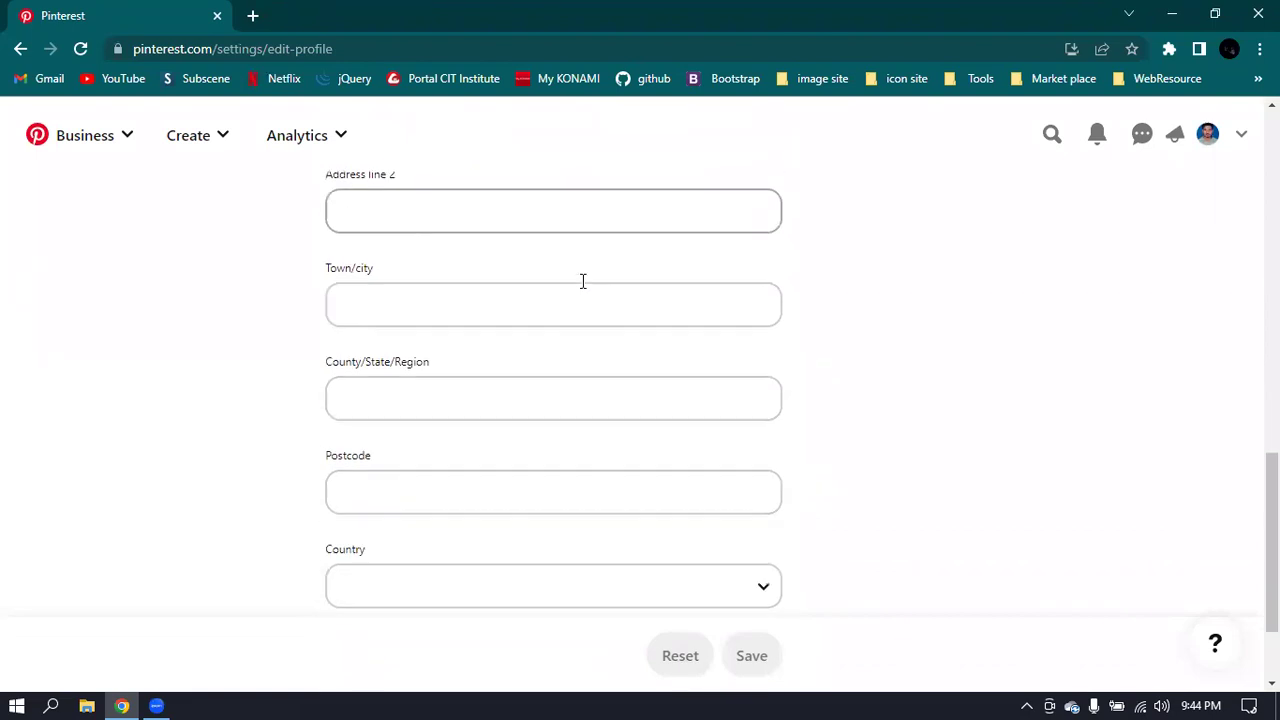
pyautogui.click(740, 457)
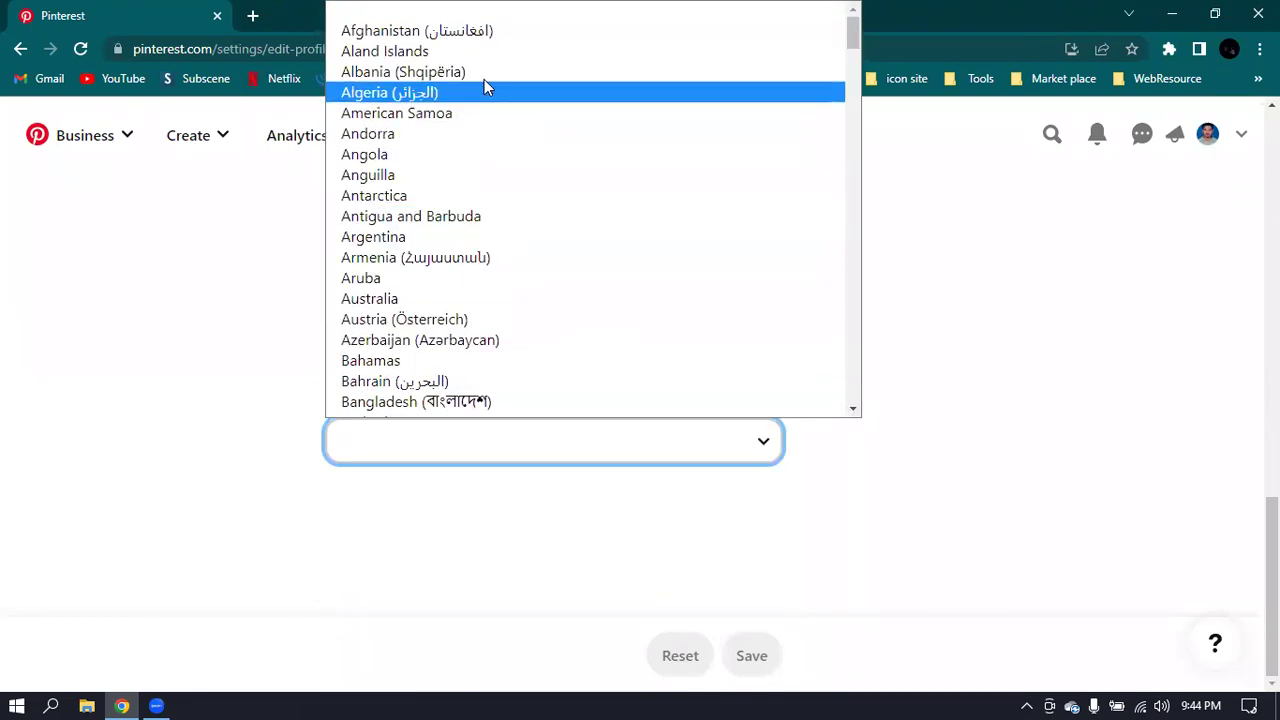
pyautogui.scroll(-1, 701, 373)
pyautogui.scroll(-10, 694, 371)
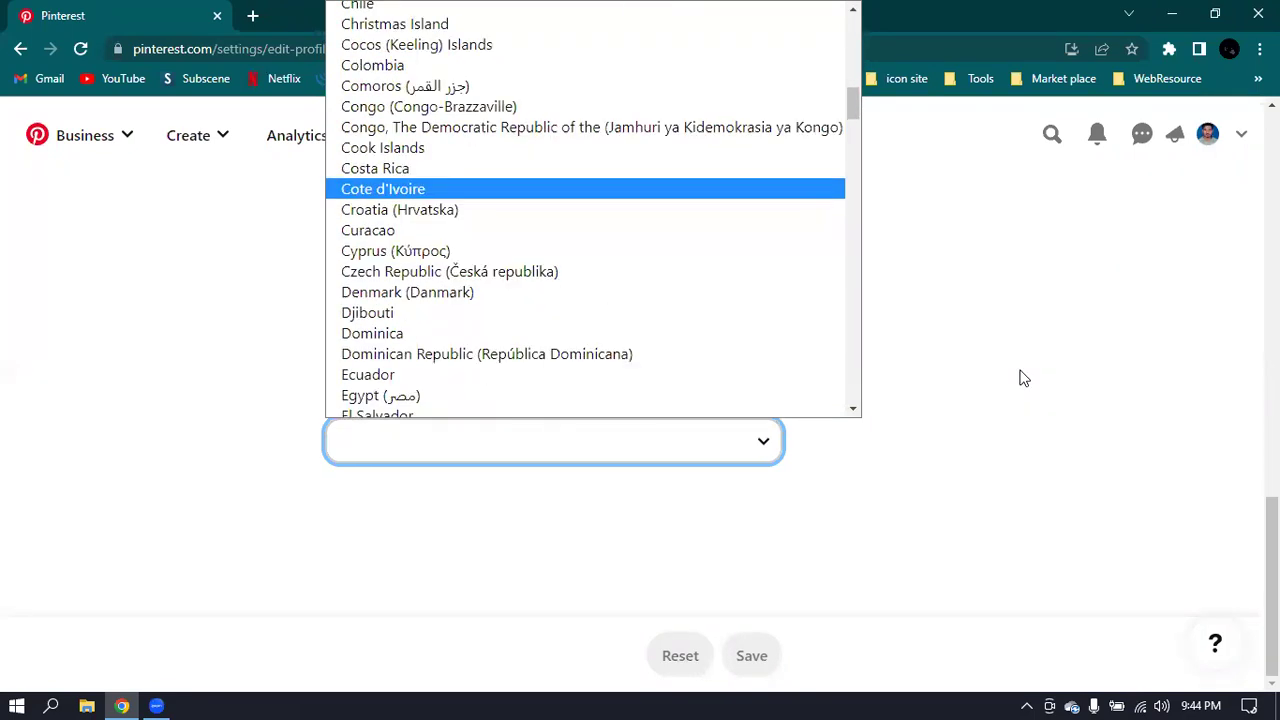
pyautogui.click(1020, 374)
pyautogui.scroll(5, 1020, 411)
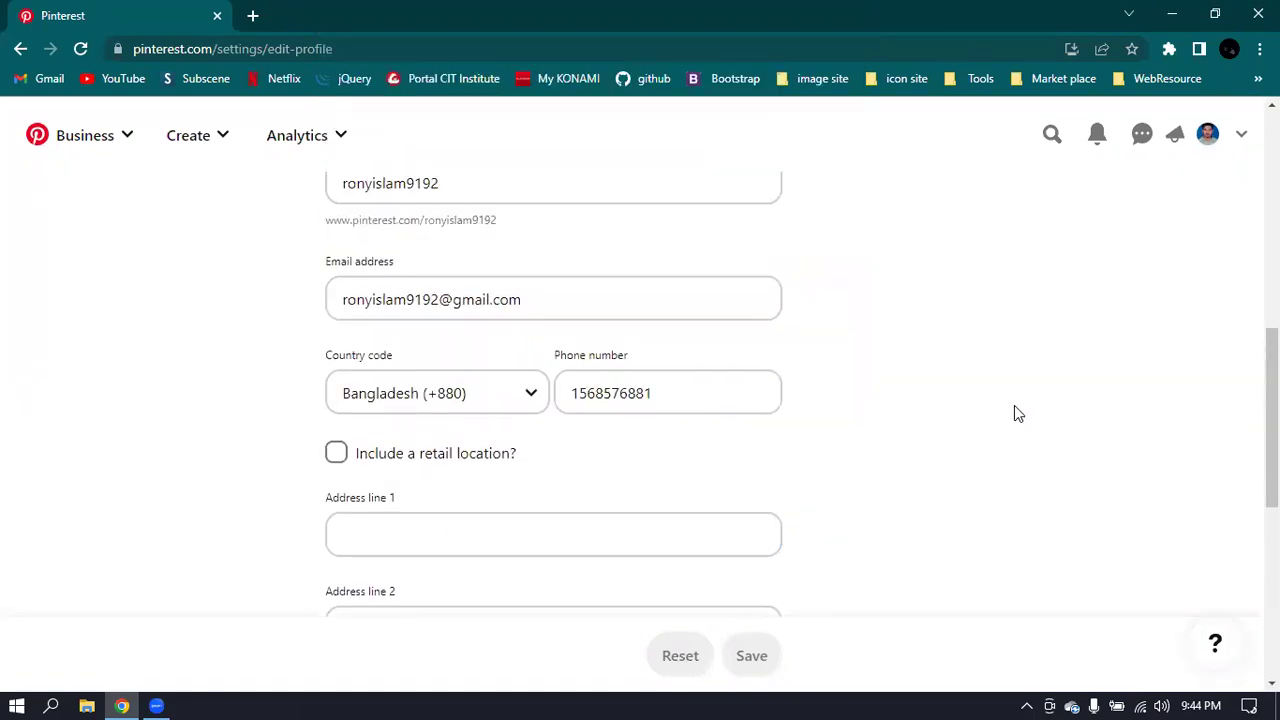
pyautogui.scroll(1, 946, 437)
pyautogui.scroll(6, 937, 443)
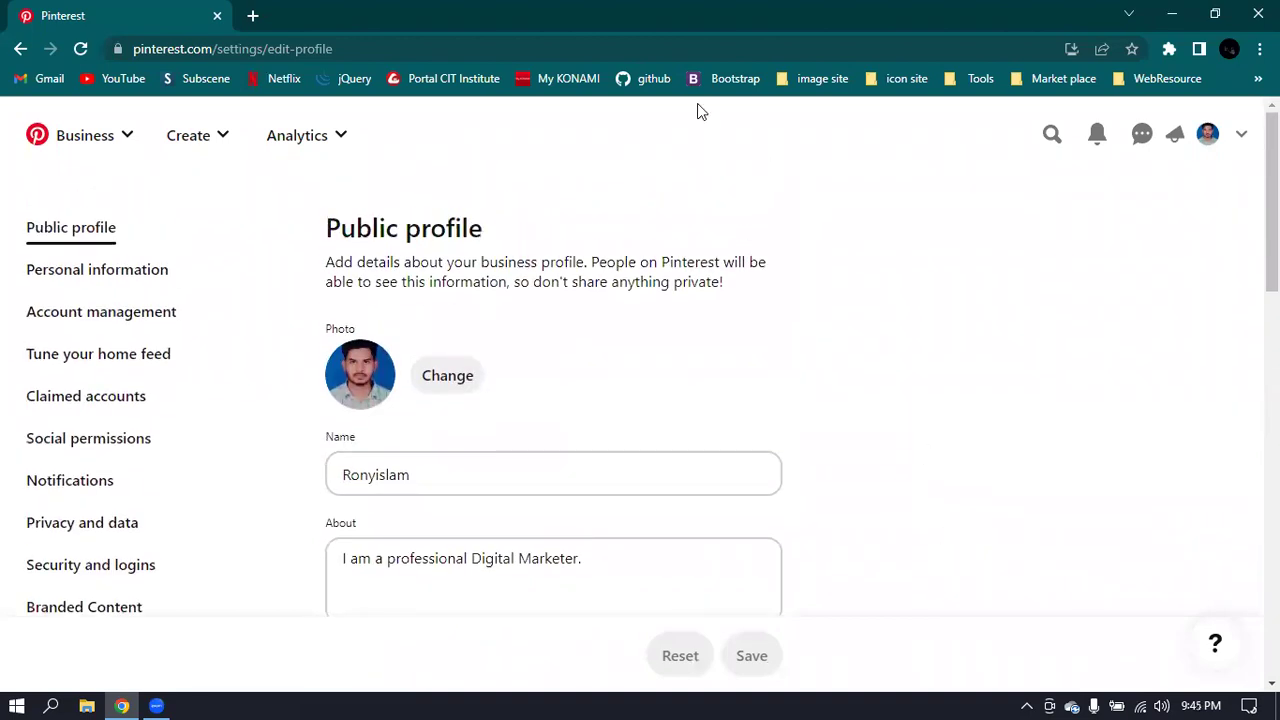
# - Open Account management and highlight the 'Convert to a personal account' option under Account changes
pyautogui.click(126, 326)
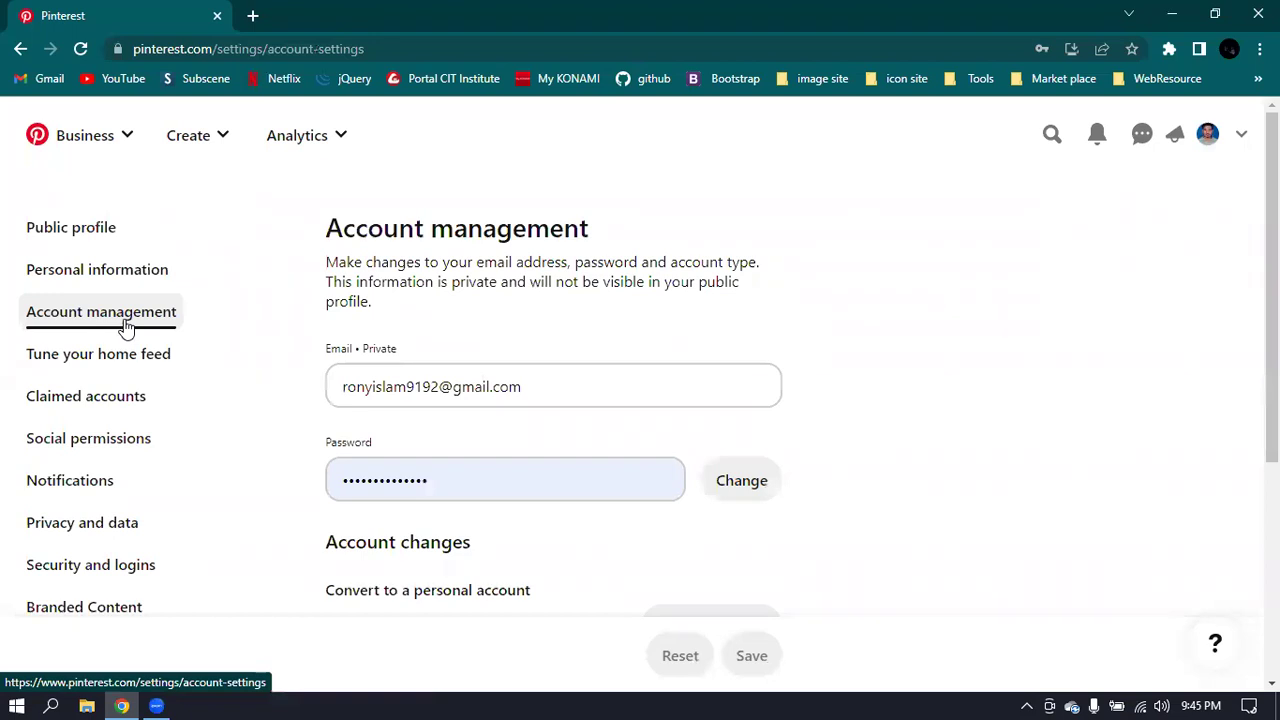
pyautogui.scroll(-3, 816, 354)
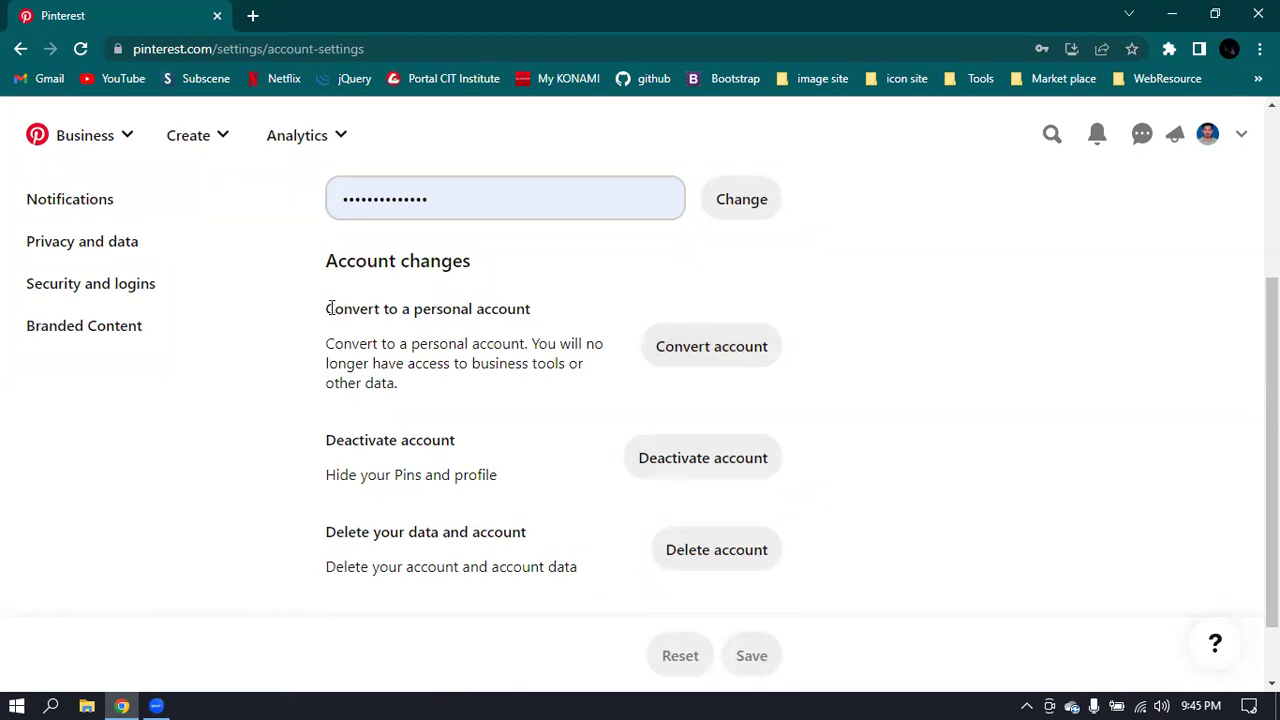
pyautogui.moveTo(326, 308); pyautogui.dragTo(533, 314)
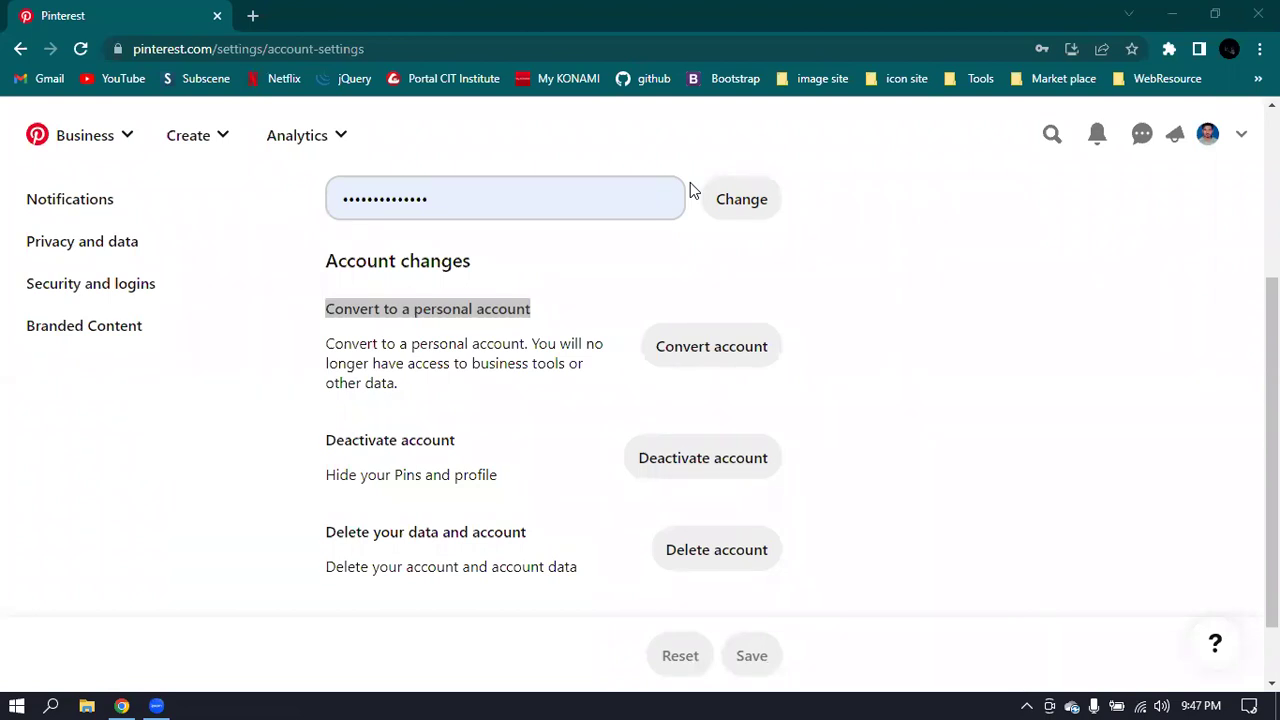
pyautogui.click(598, 306)
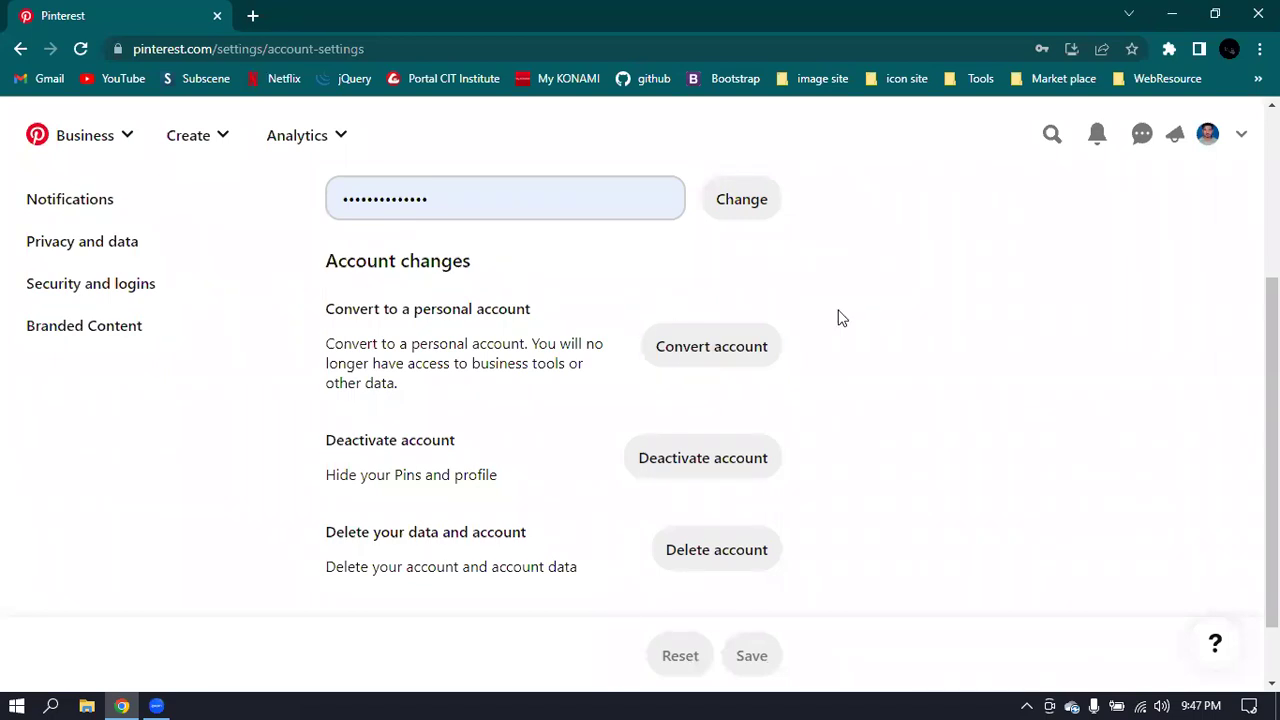
pyautogui.hotkey('alt', 'Tab')
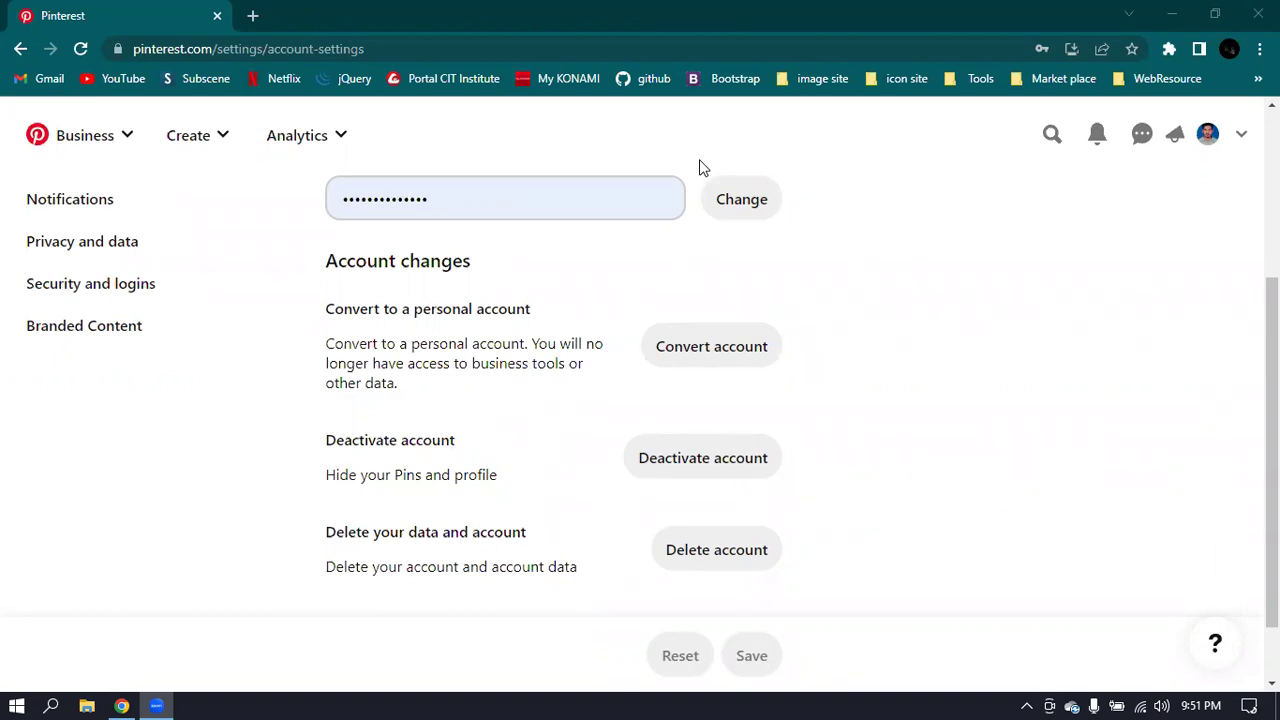
# - Minimize the browser window to show the desktop
pyautogui.click(1171, 14)
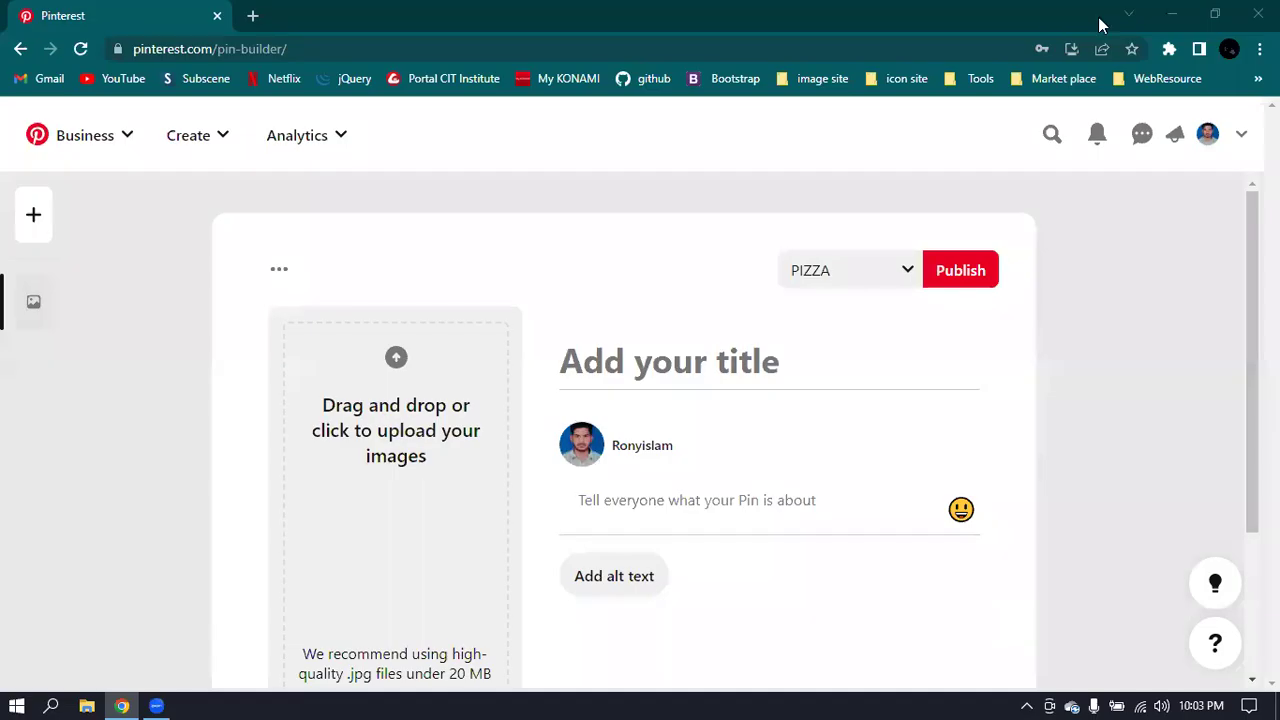
# - Add one more pin draft, then go back to the profile's Created tab showing the pizza pin
pyautogui.click(34, 226)
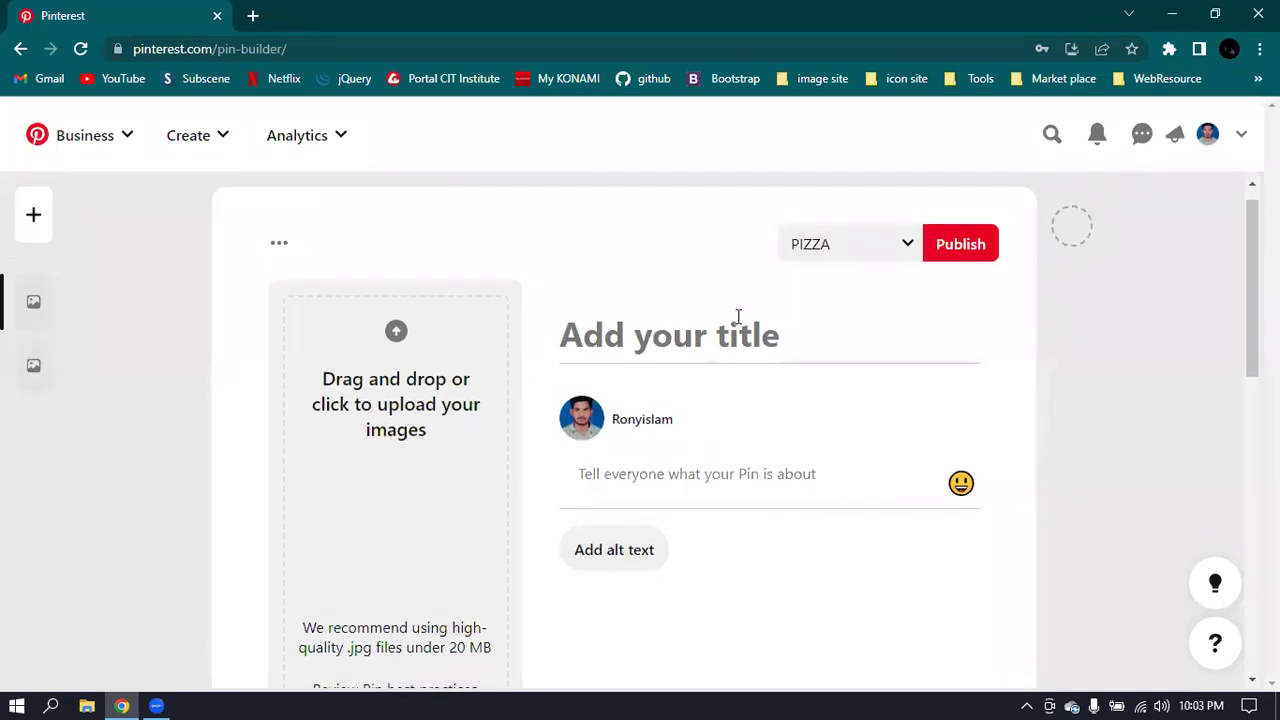
pyautogui.click(22, 48)
pyautogui.scroll(-5, 819, 364)
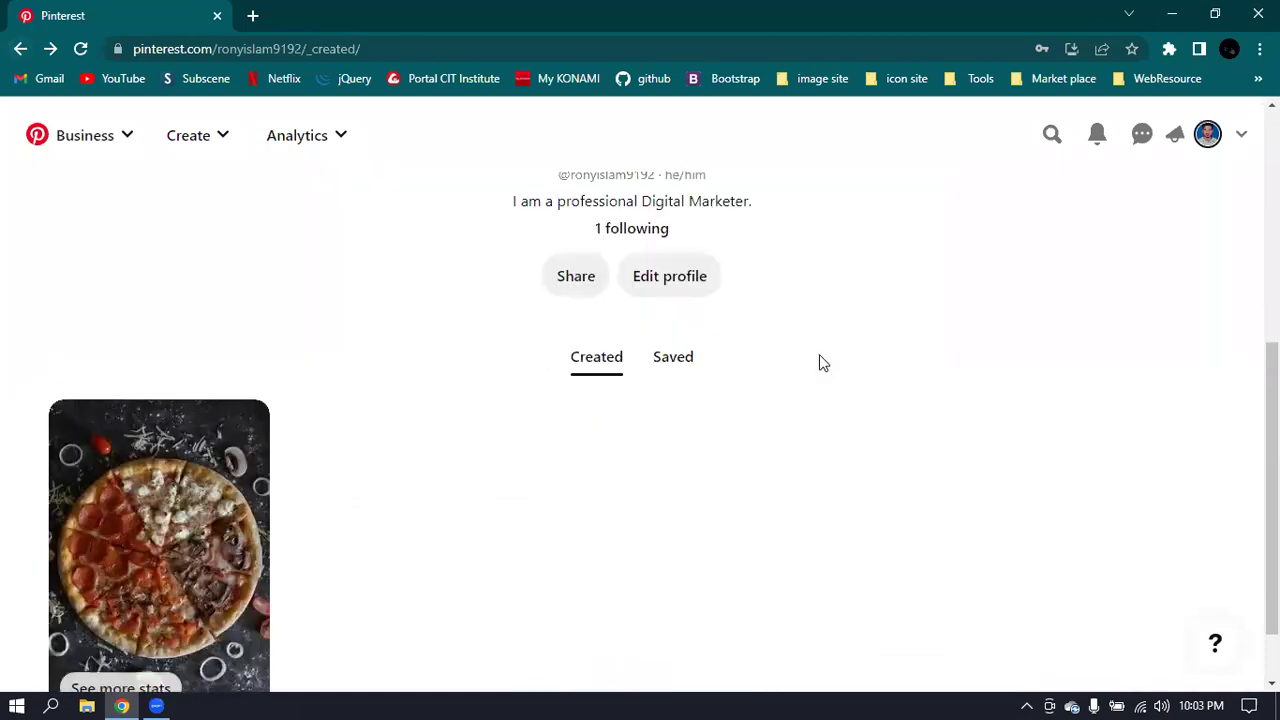
pyautogui.scroll(5, 819, 364)
pyautogui.scroll(-5, 819, 364)
pyautogui.scroll(5, 819, 364)
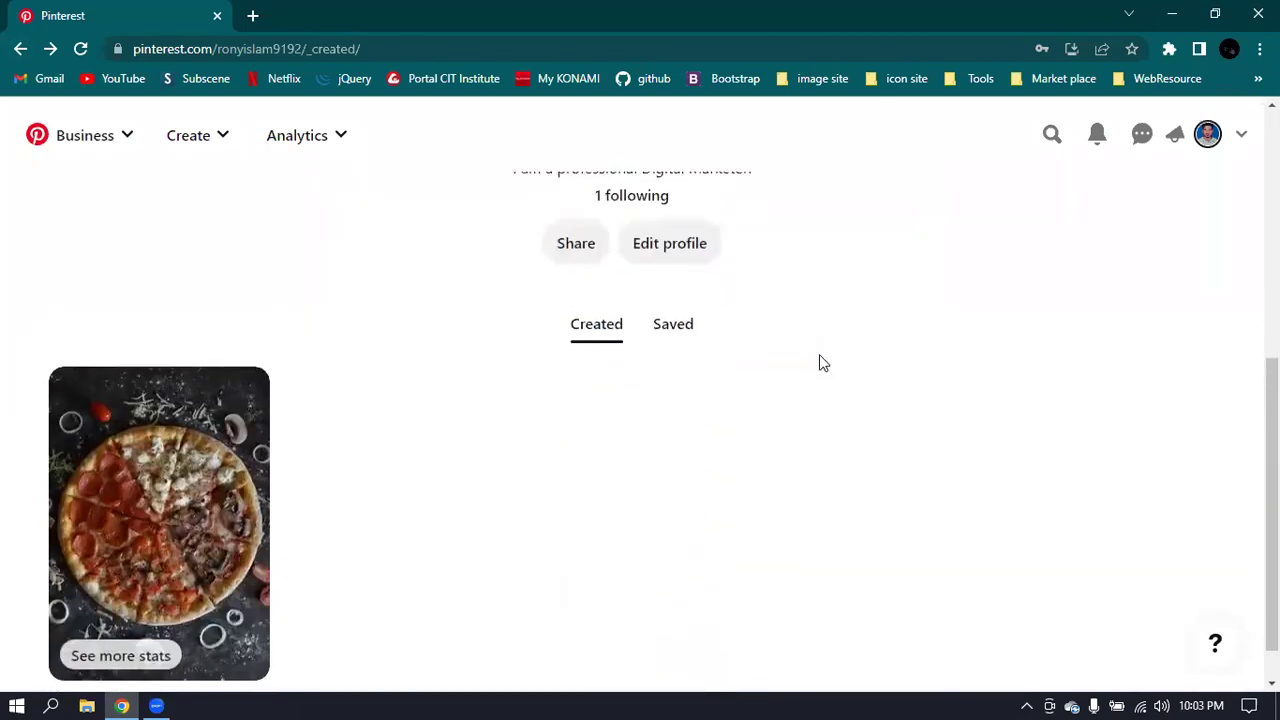
# - Start a new standard pin, browse its board list, and dismiss Create board, keeping PIZZA
pyautogui.click(212, 140)
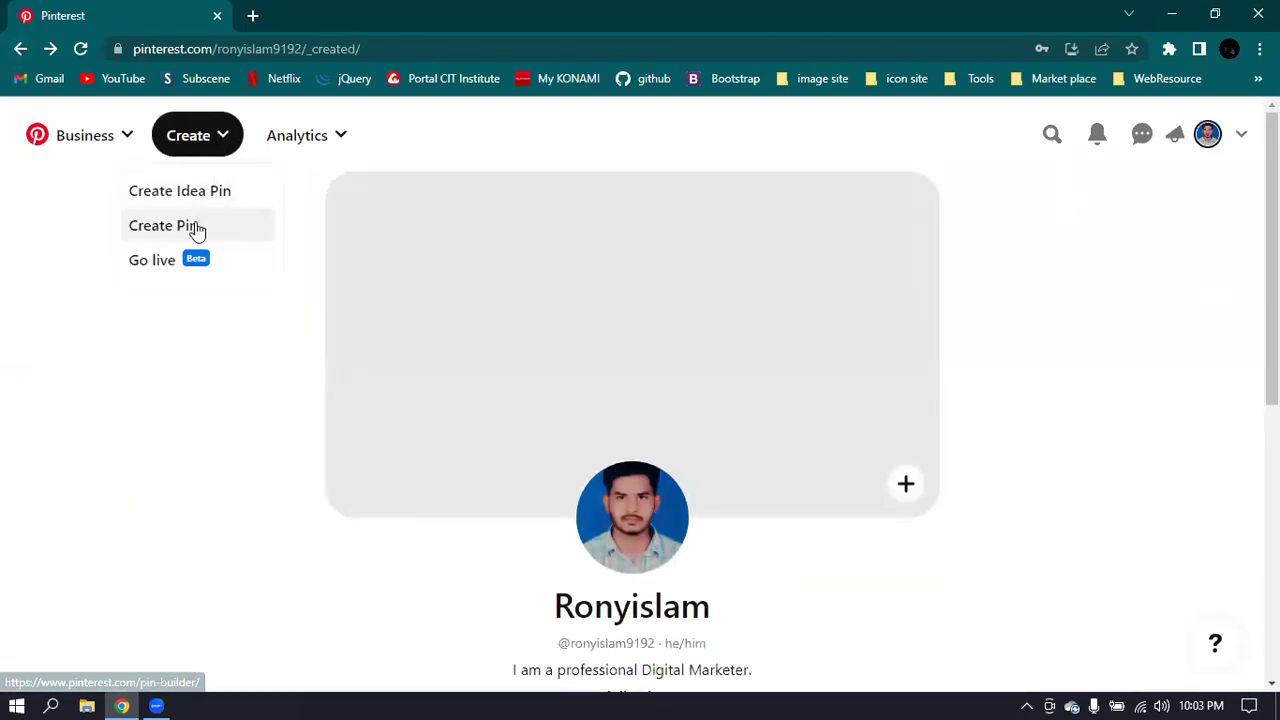
pyautogui.click(195, 229)
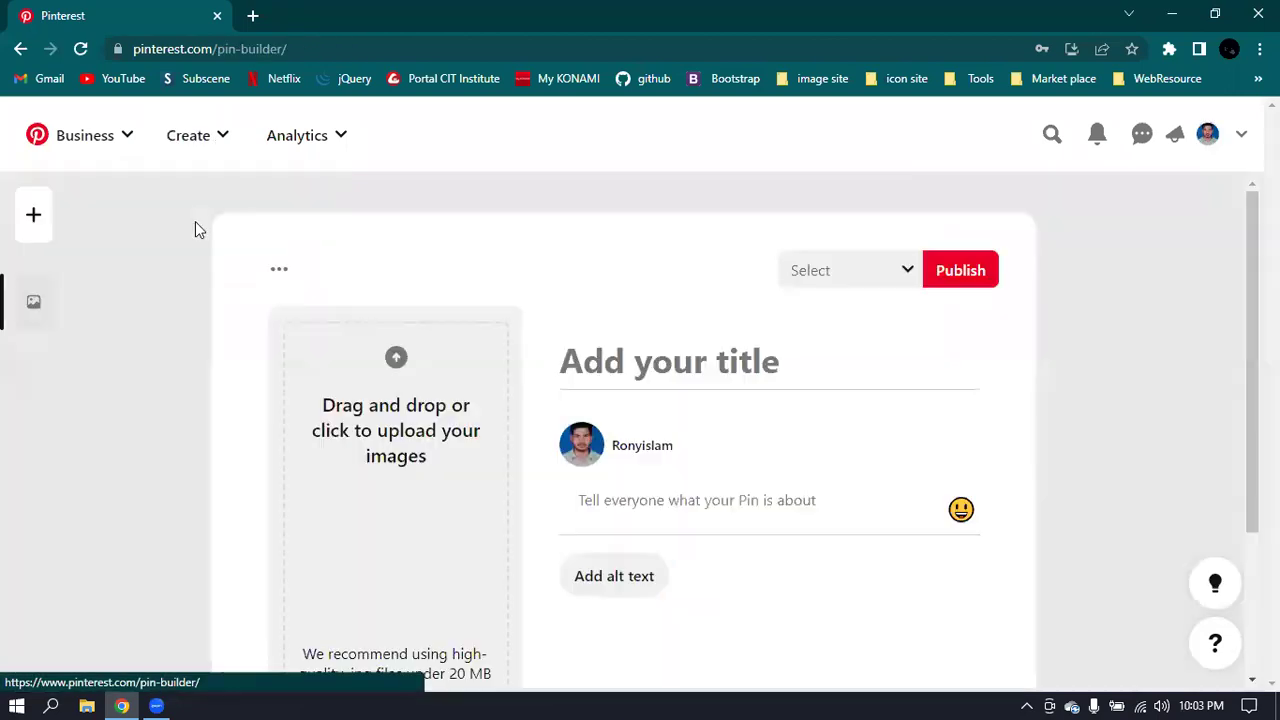
pyautogui.click(880, 278)
pyautogui.scroll(-2, 648, 314)
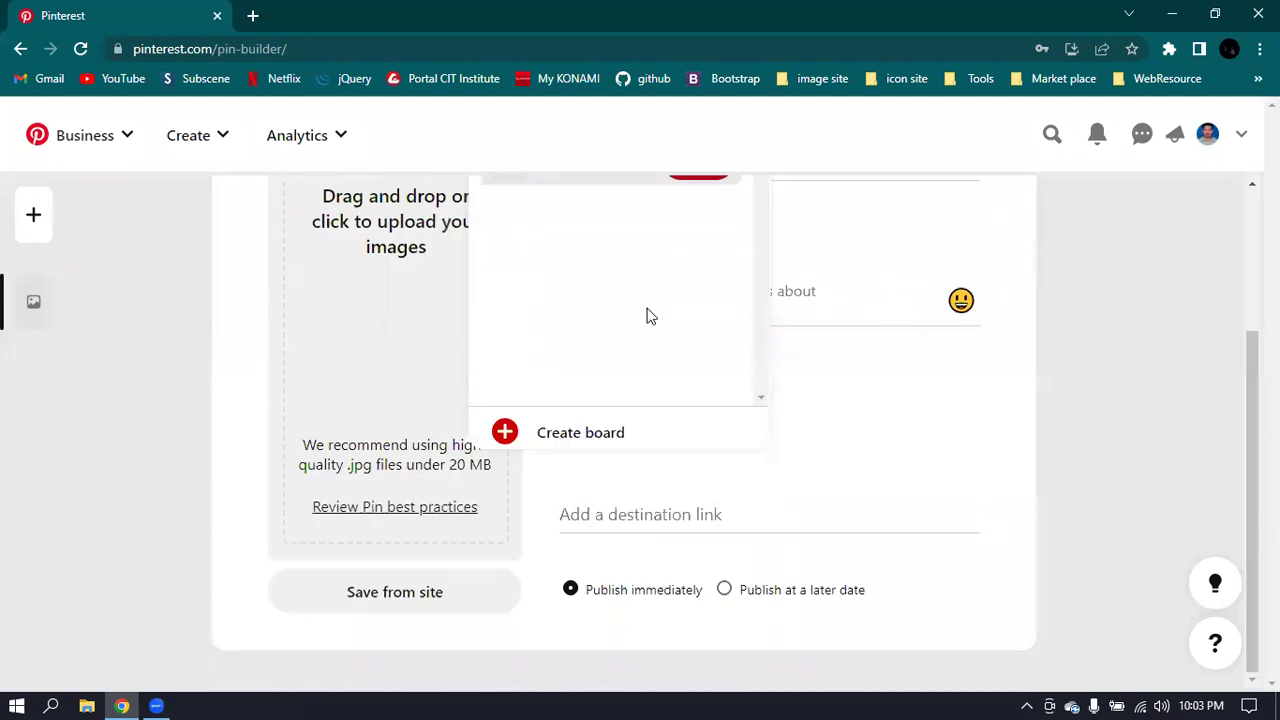
pyautogui.click(579, 440)
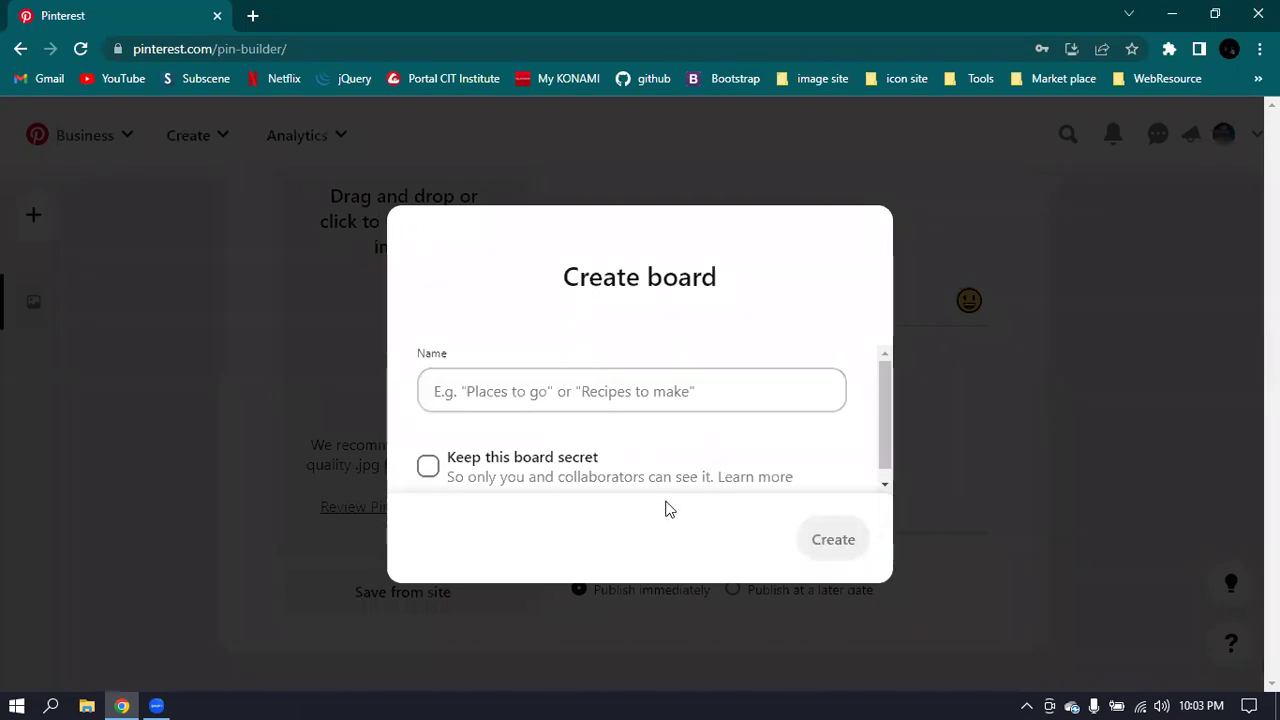
pyautogui.click(1037, 285)
pyautogui.scroll(2, 925, 306)
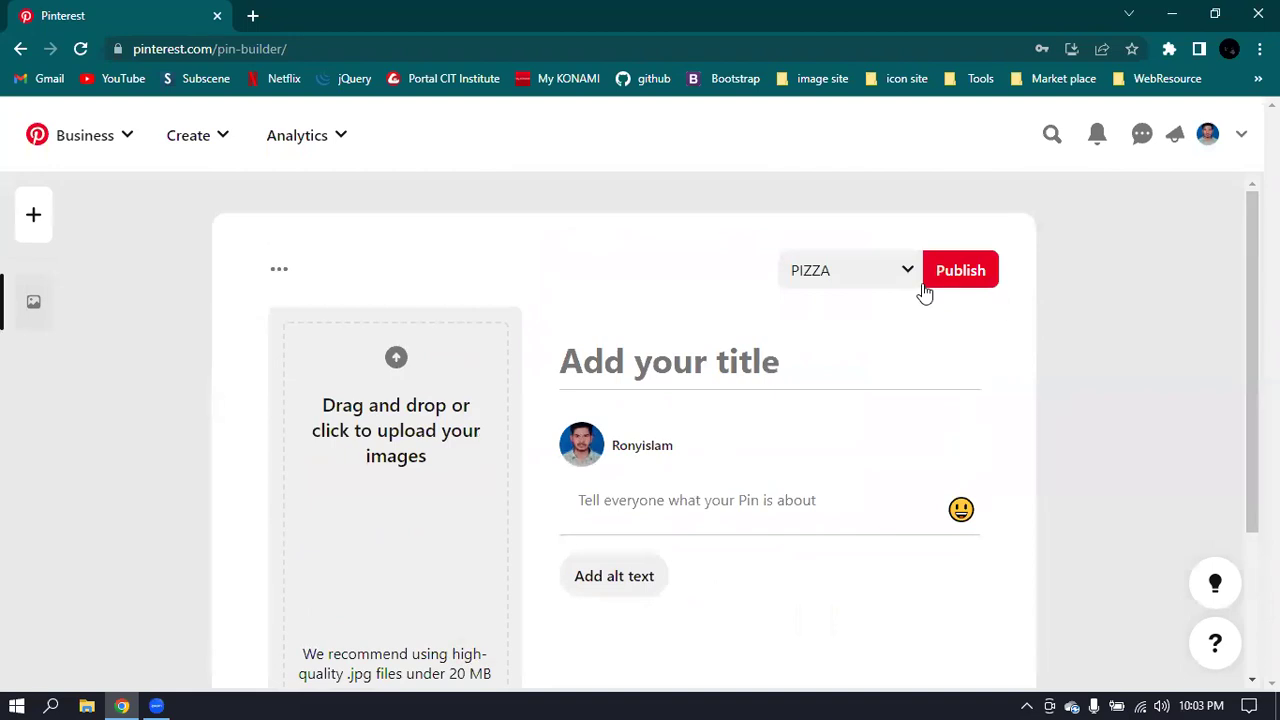
pyautogui.scroll(-2, 425, 440)
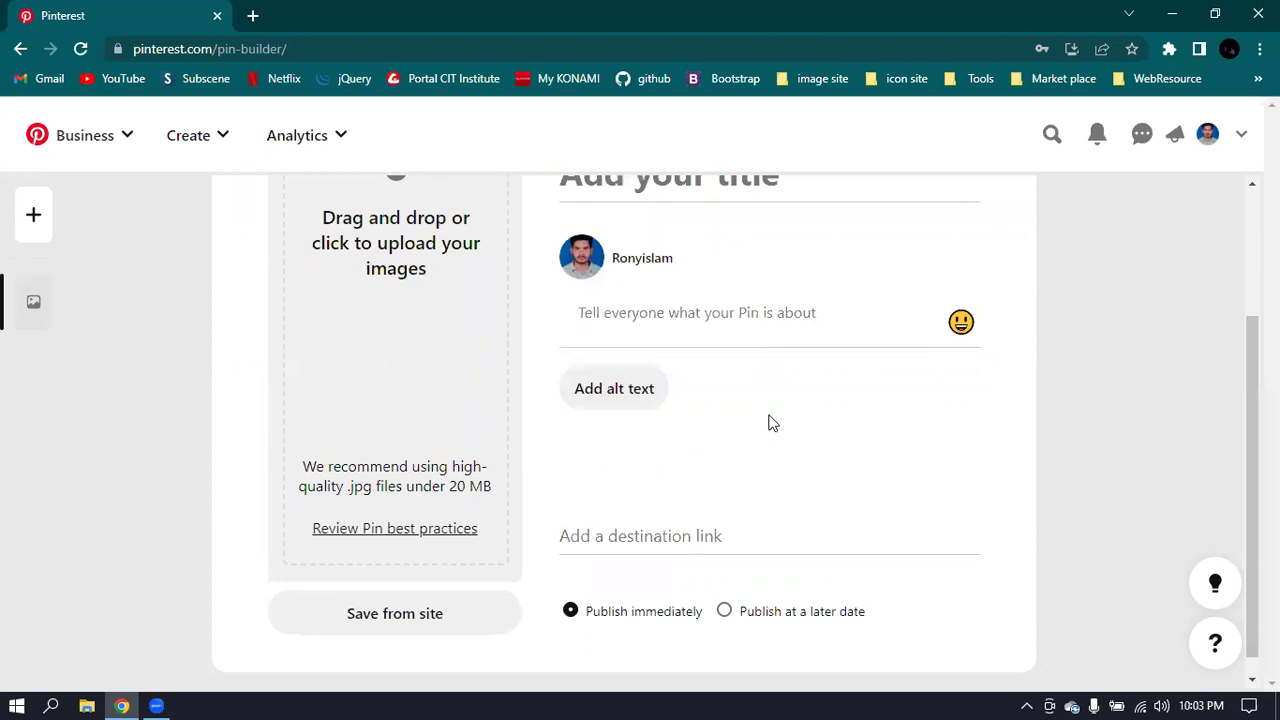
pyautogui.scroll(2, 770, 422)
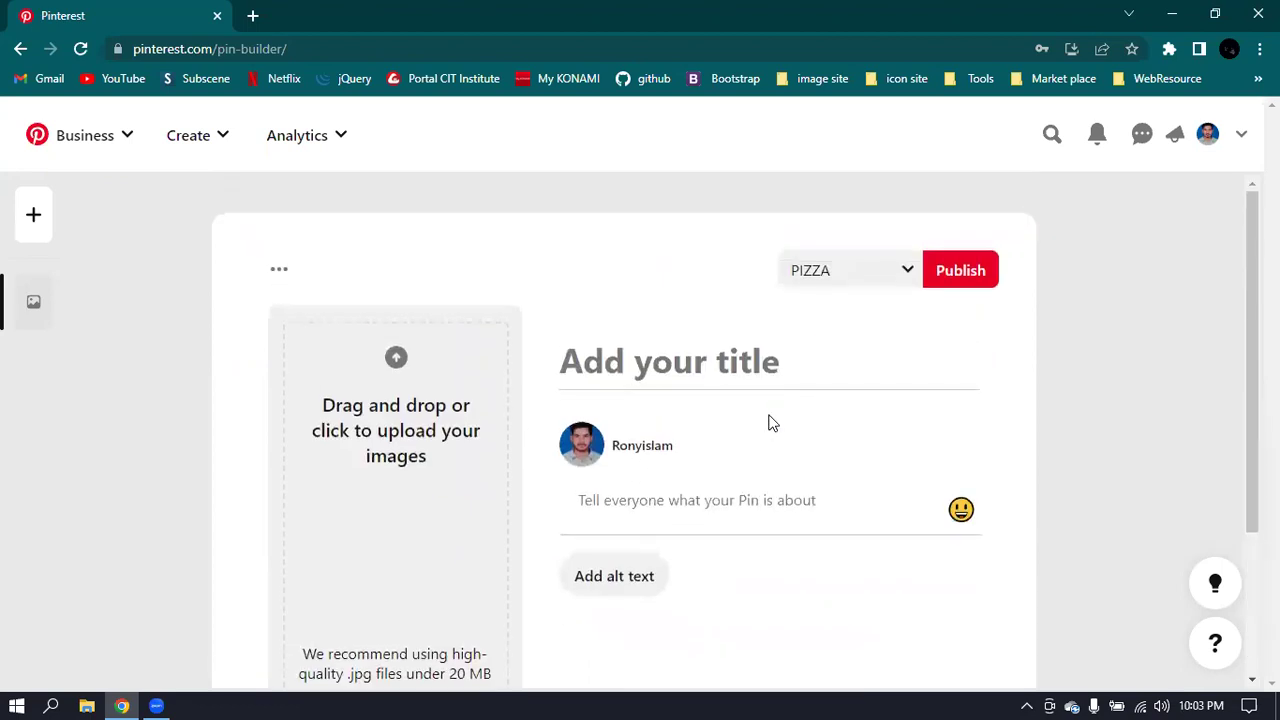
# - Add four blank pin drafts and scroll through all five PIZZA-board pins
pyautogui.click(31, 216)
pyautogui.click(31, 216)
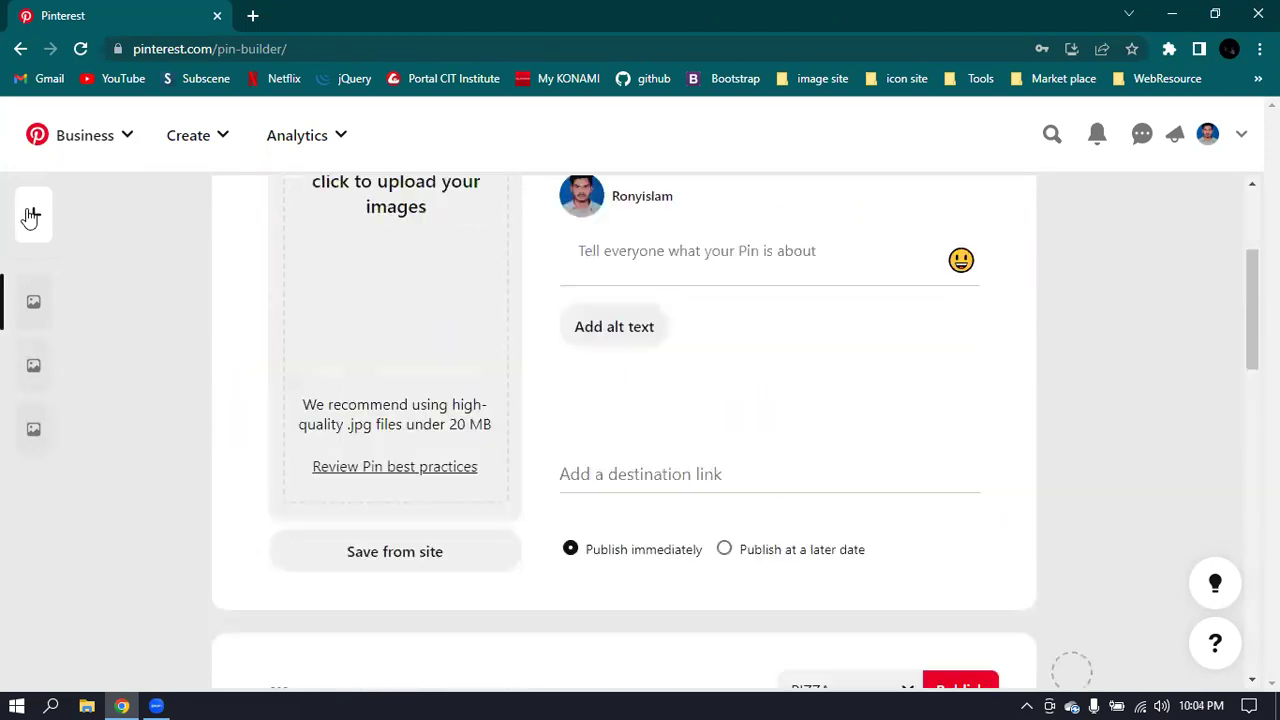
pyautogui.click(31, 216)
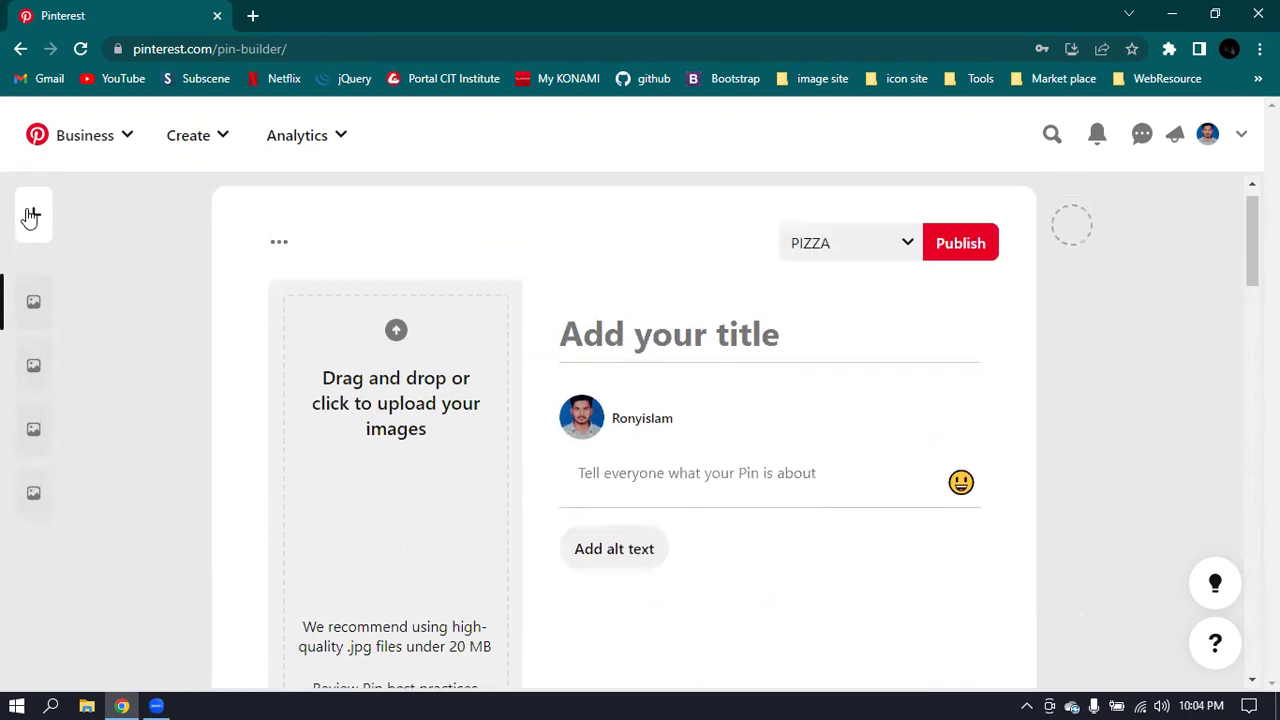
pyautogui.click(31, 216)
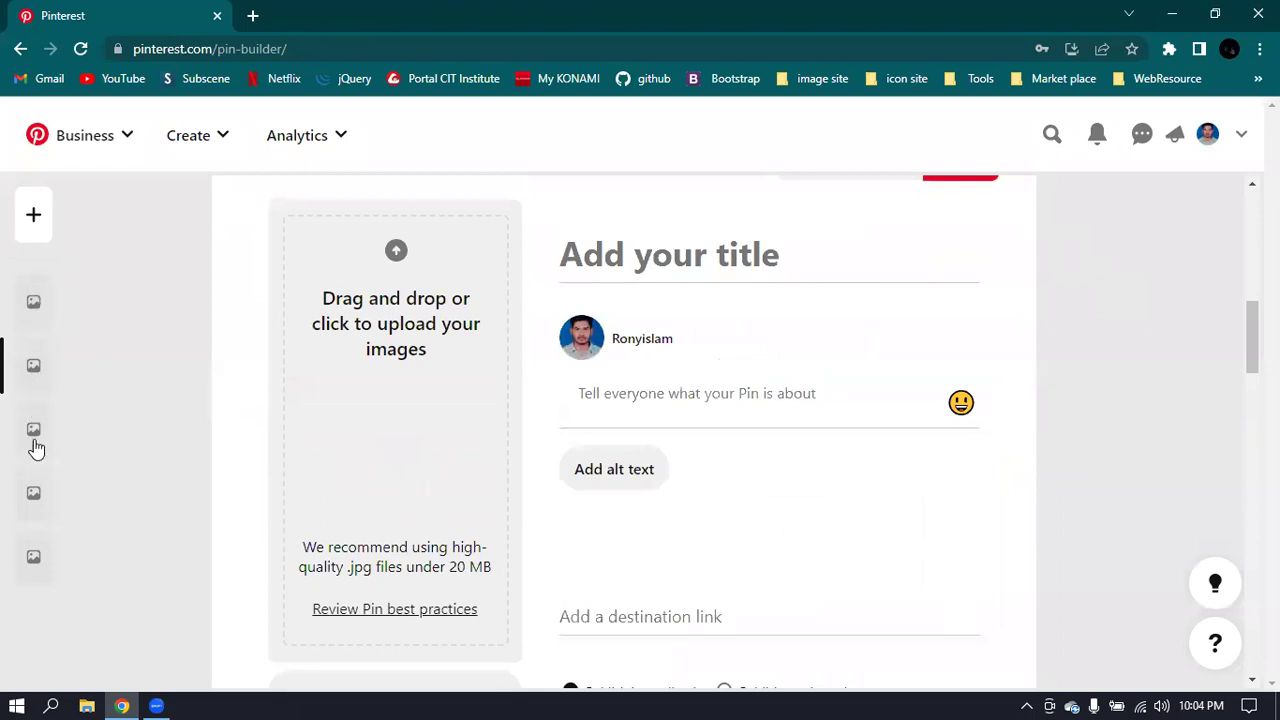
pyautogui.scroll(-2, 941, 452)
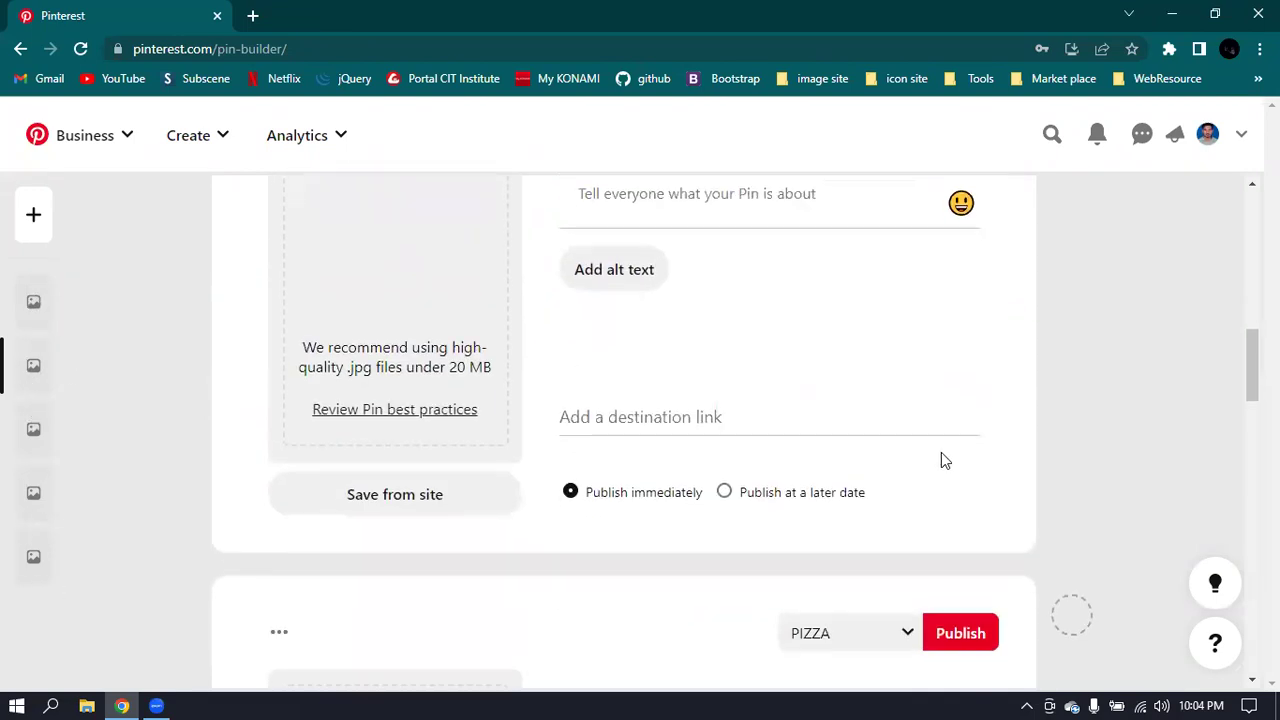
pyautogui.scroll(-5, 941, 452)
pyautogui.scroll(-5, 645, 449)
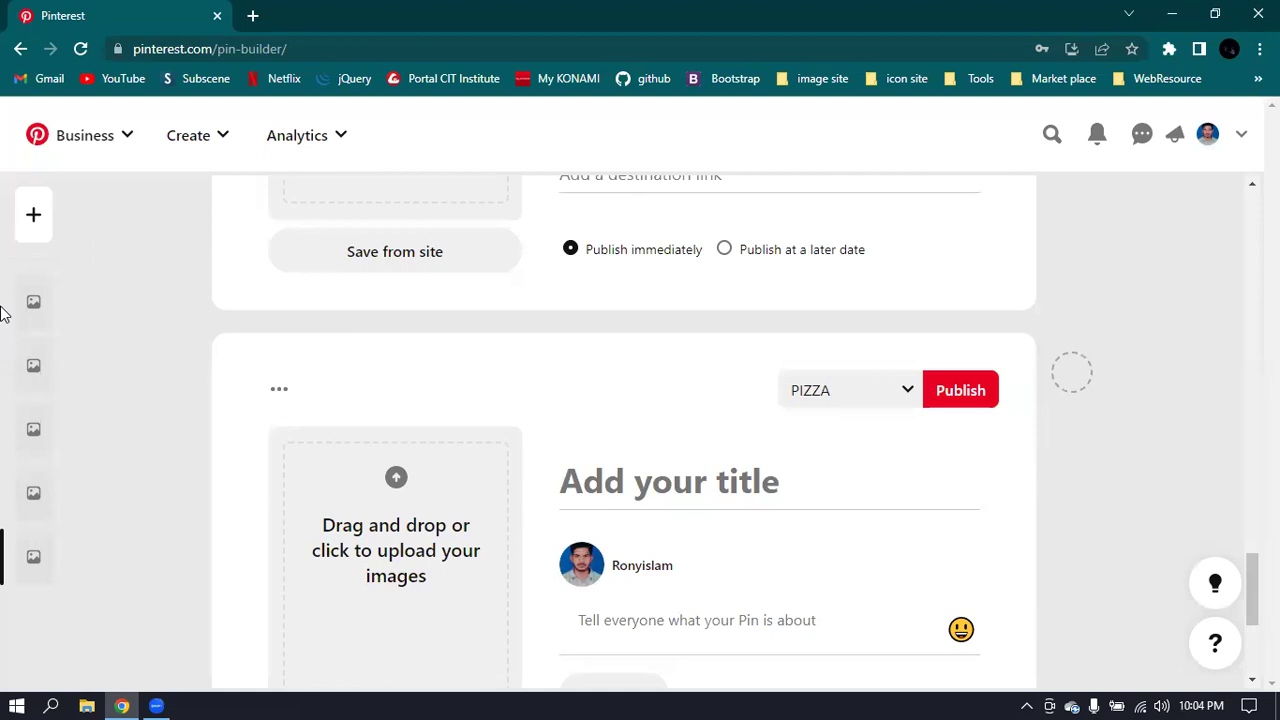
pyautogui.scroll(5, 393, 299)
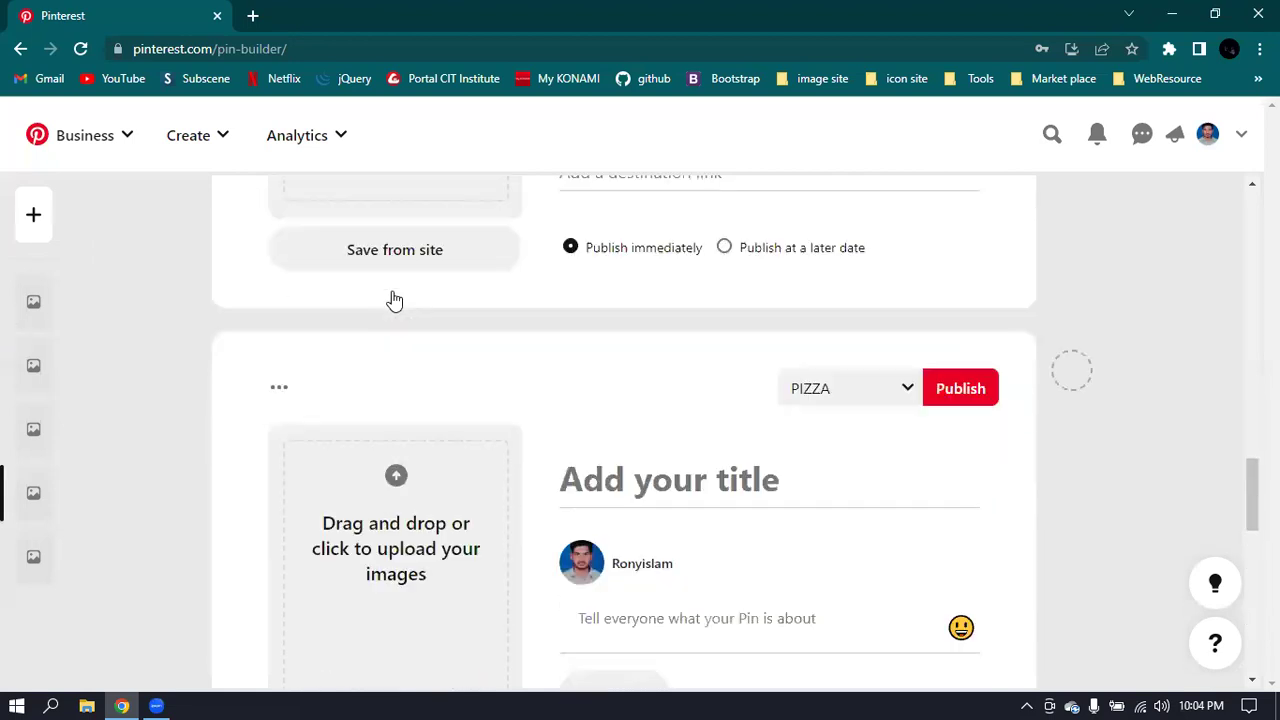
pyautogui.scroll(15, 393, 299)
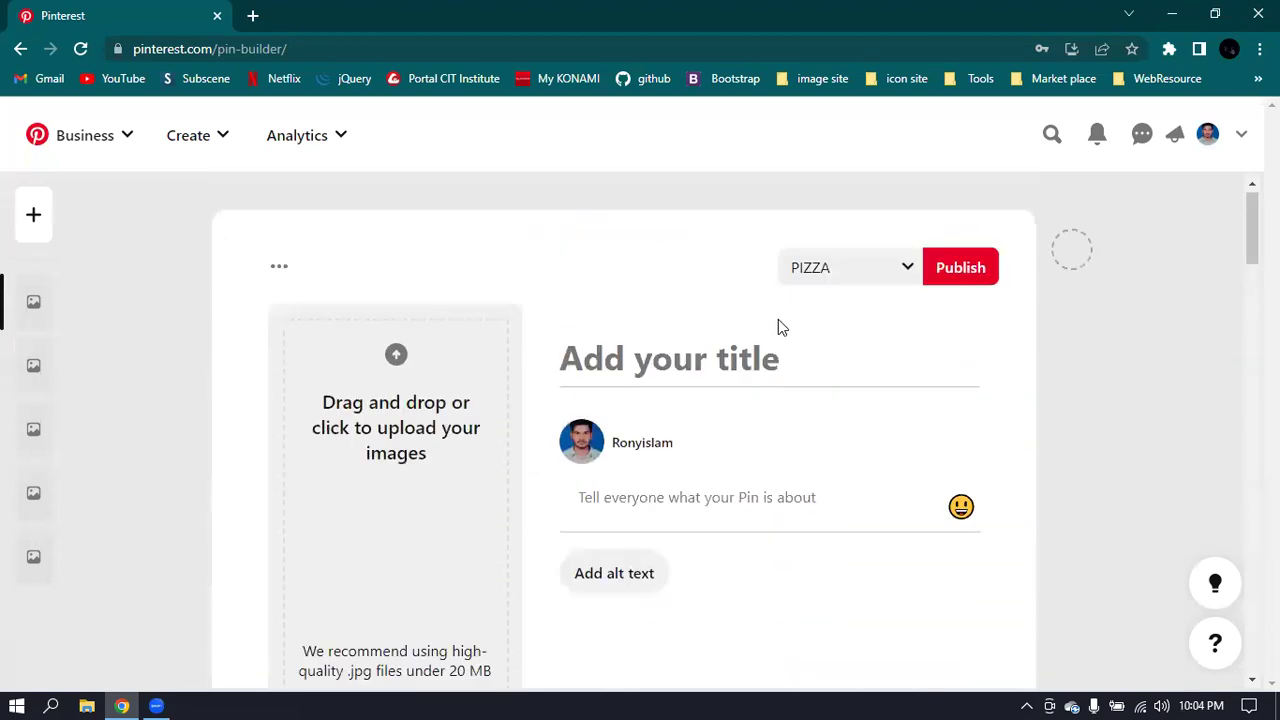
# - View the first pin's board choices, then minimize Chrome to the desktop
pyautogui.click(903, 284)
pyautogui.scroll(-2, 630, 550)
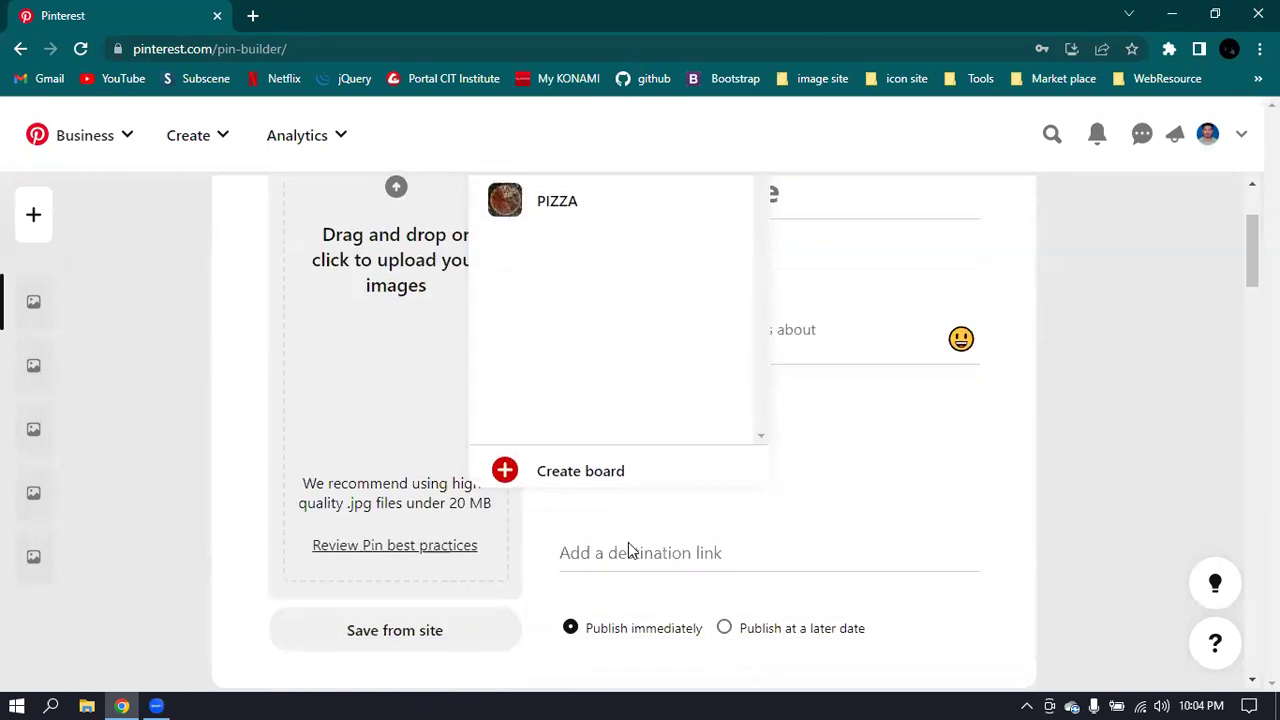
pyautogui.scroll(-2, 630, 550)
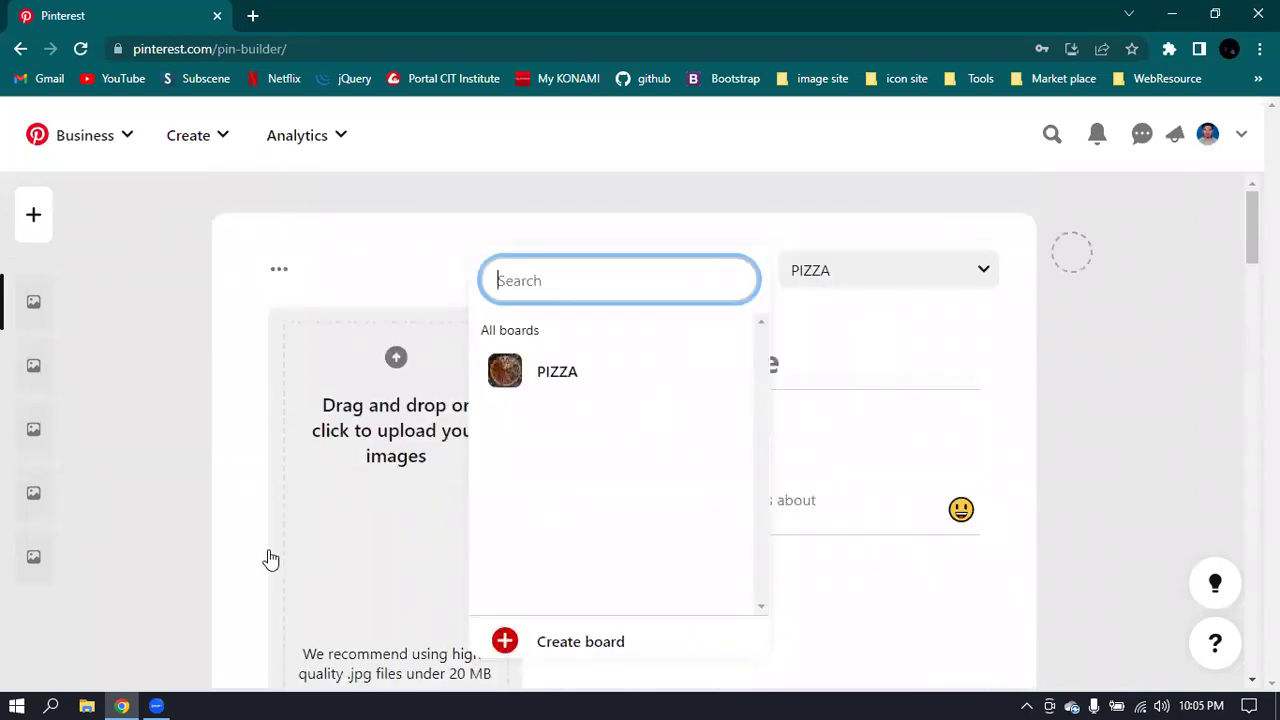
pyautogui.click(1174, 14)
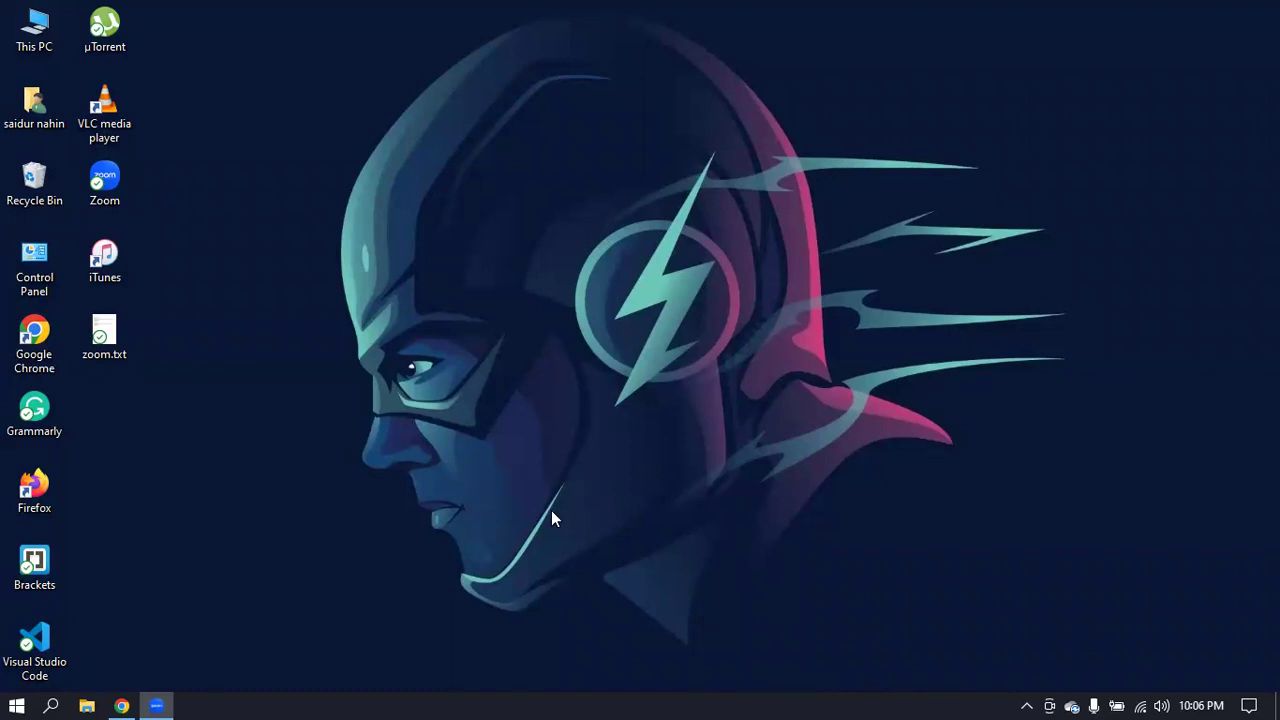
# - Replace the Pinterest tab with a new Chrome tab showing the signed-in Facebook home feed
pyautogui.click(120, 704)
pyautogui.click(252, 15)
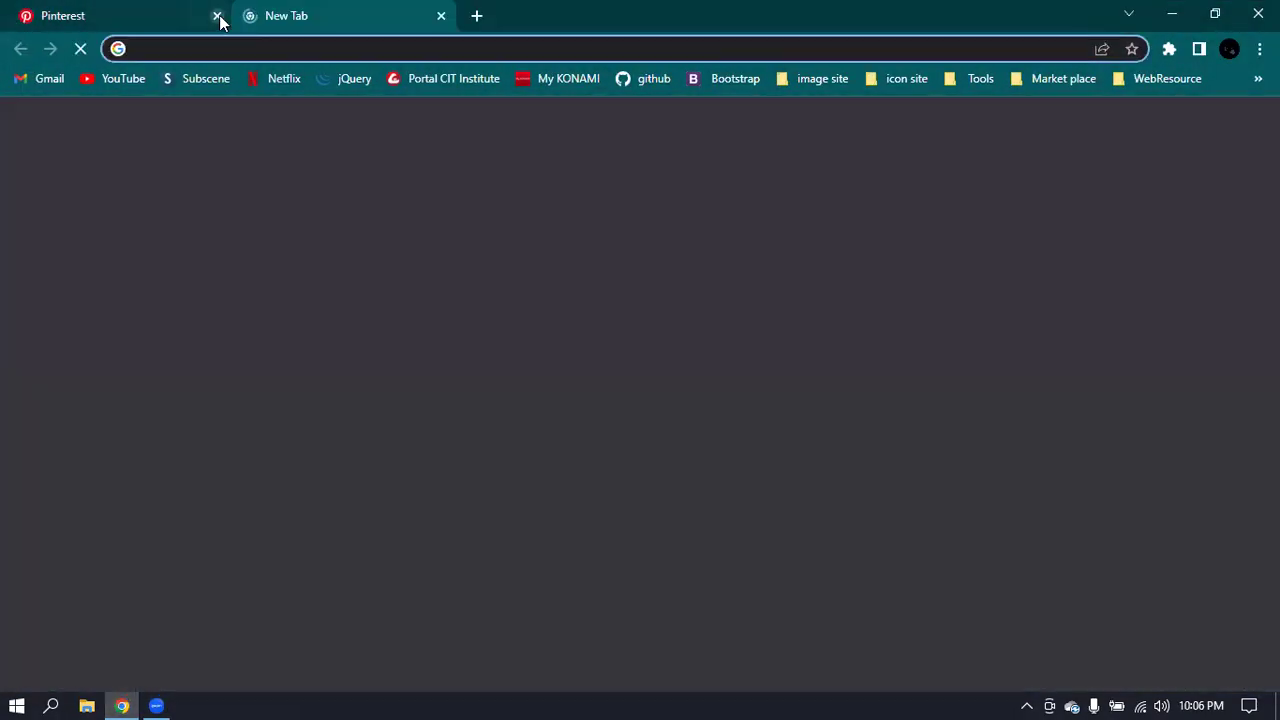
pyautogui.click(217, 16)
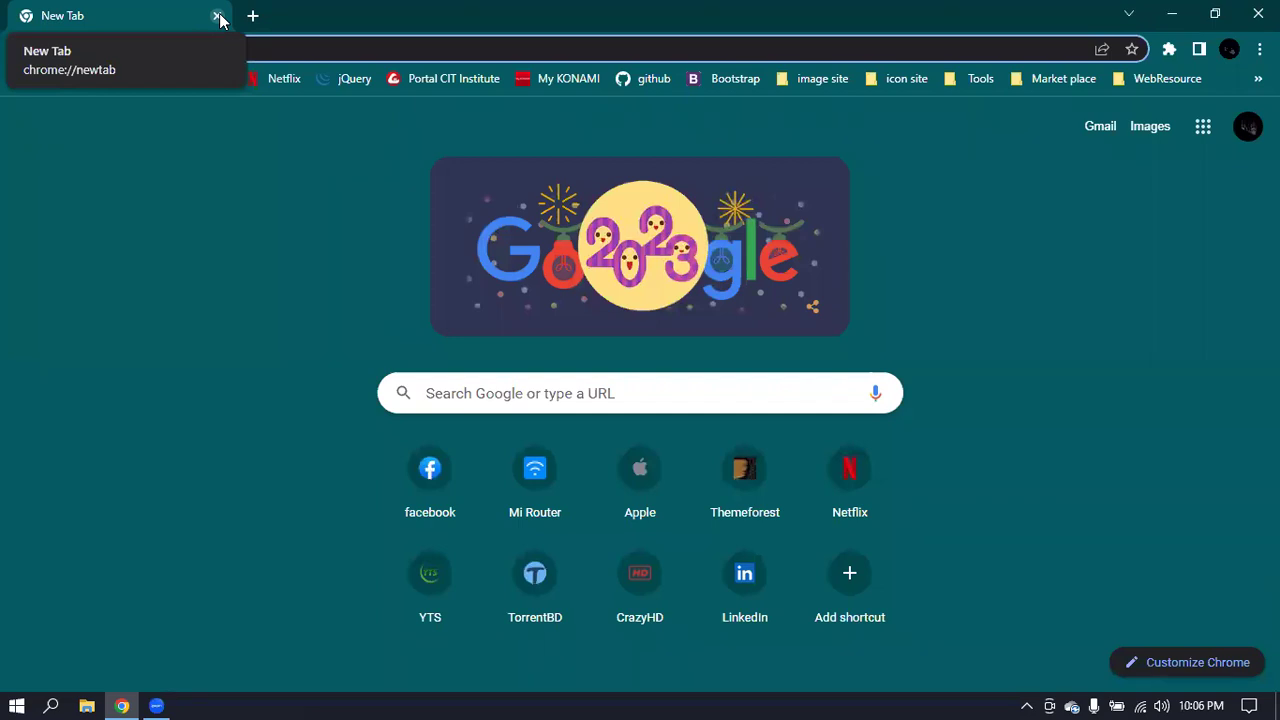
pyautogui.click(429, 470)
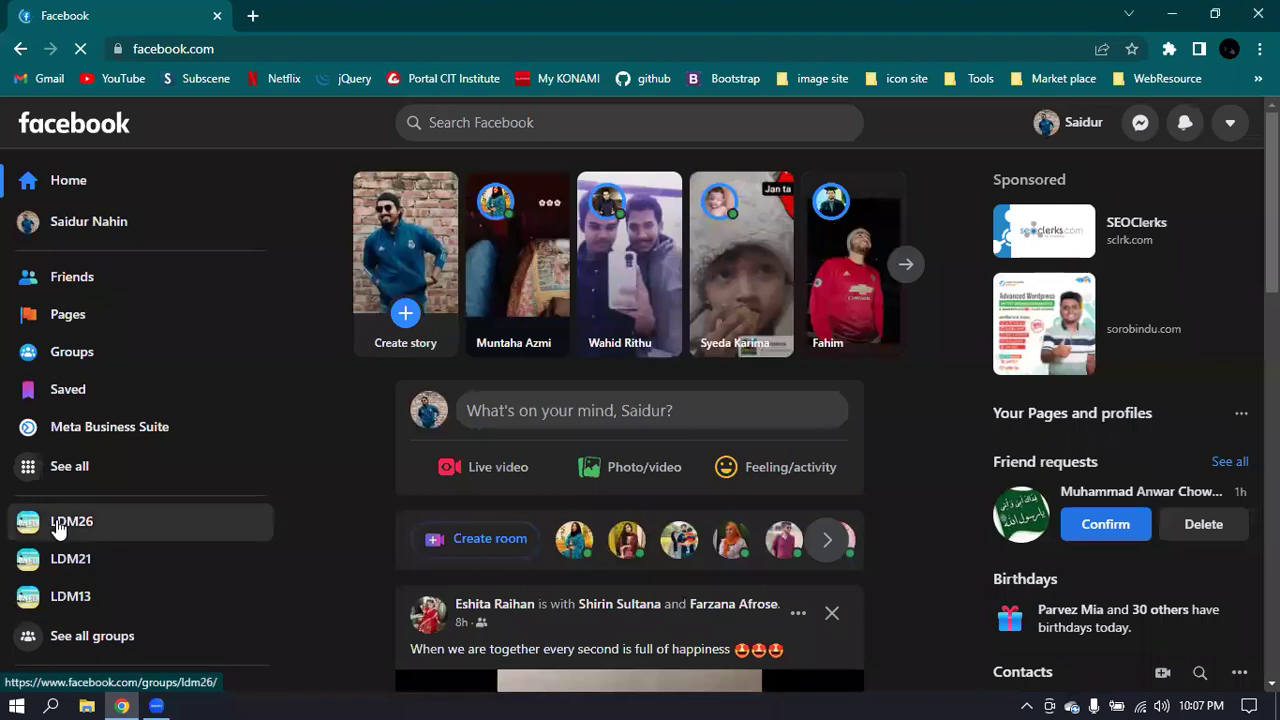
# - Go to the private LDM26 group from the sidebar and scroll through its discussion posts
pyautogui.click(58, 530)
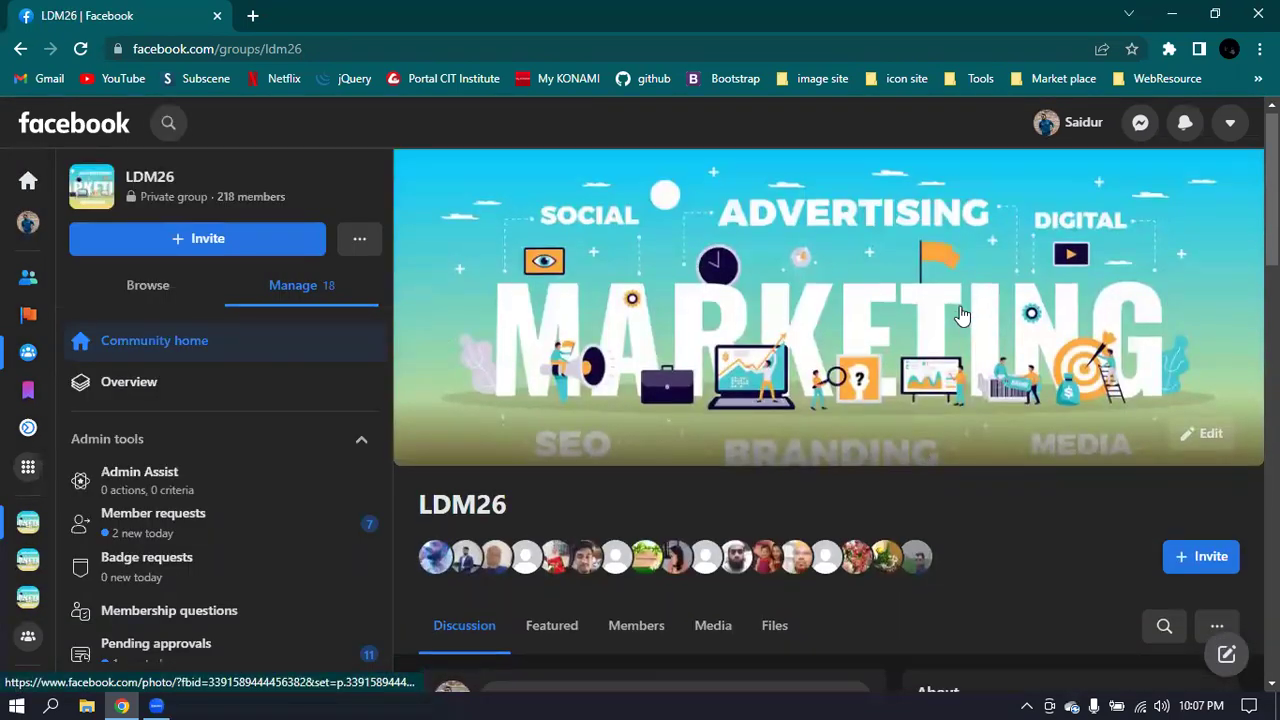
pyautogui.scroll(-15, 960, 316)
pyautogui.scroll(4, 778, 320)
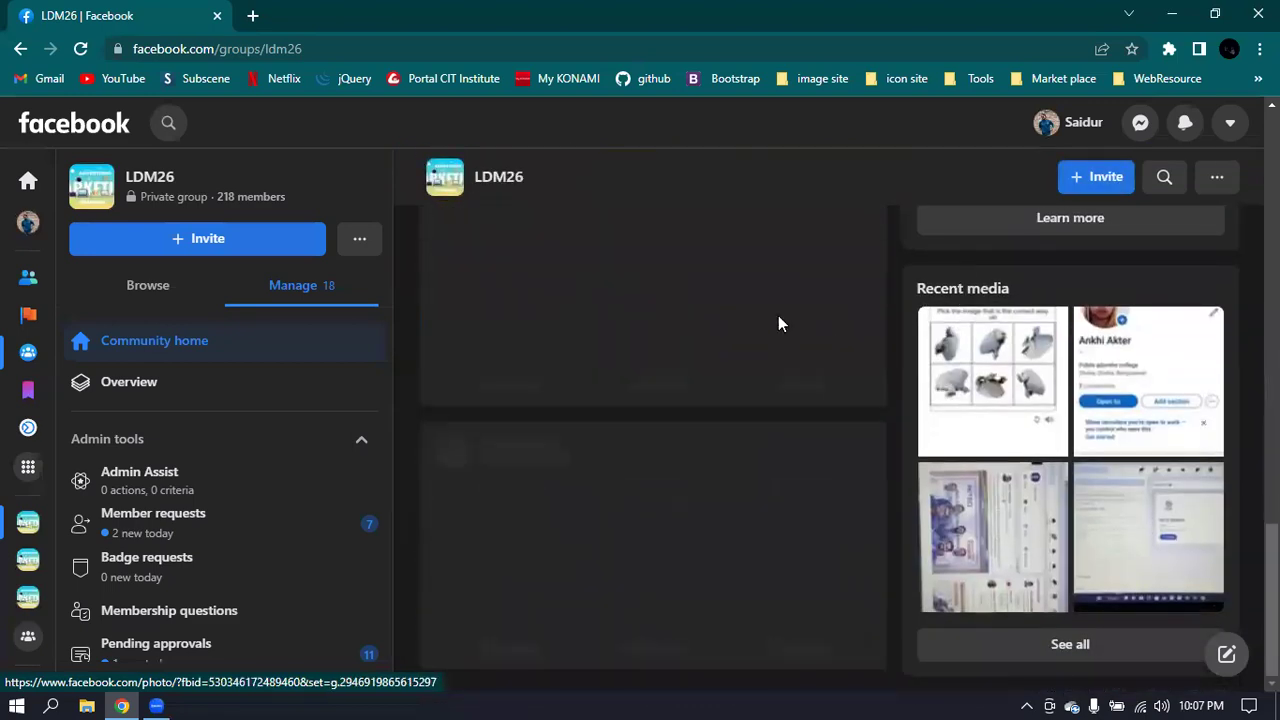
pyautogui.scroll(-8, 780, 336)
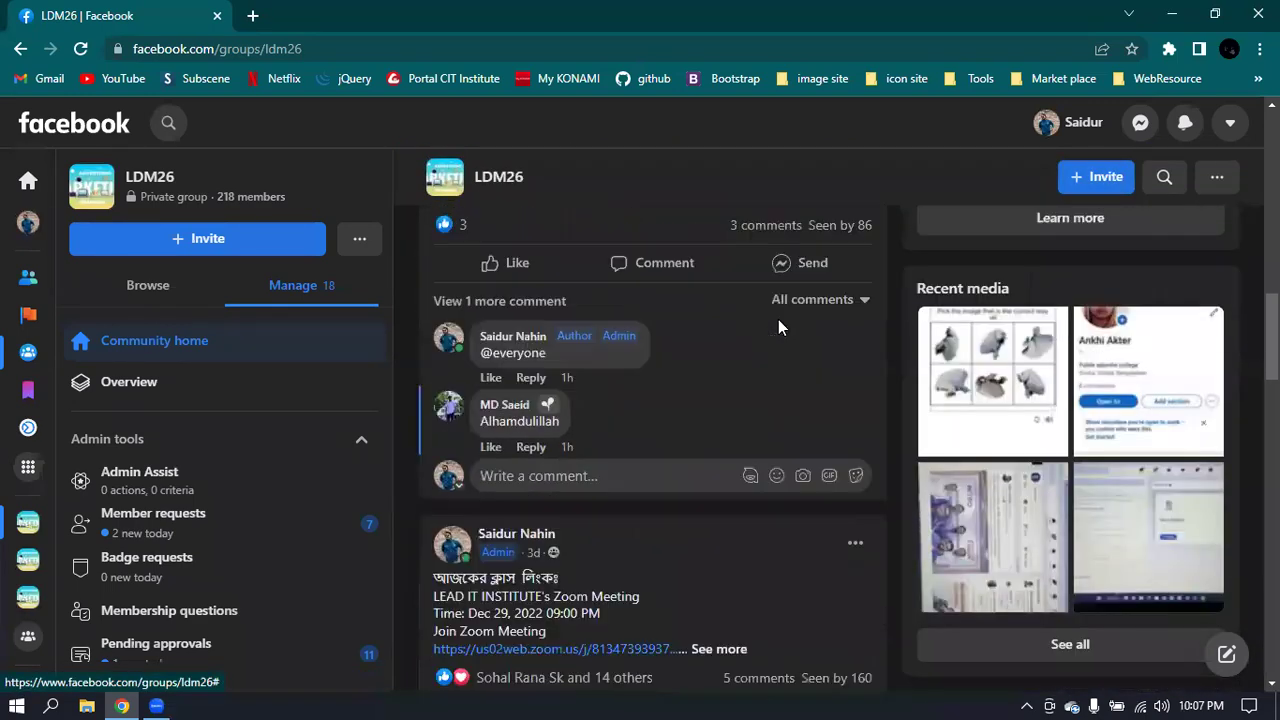
pyautogui.scroll(1, 780, 328)
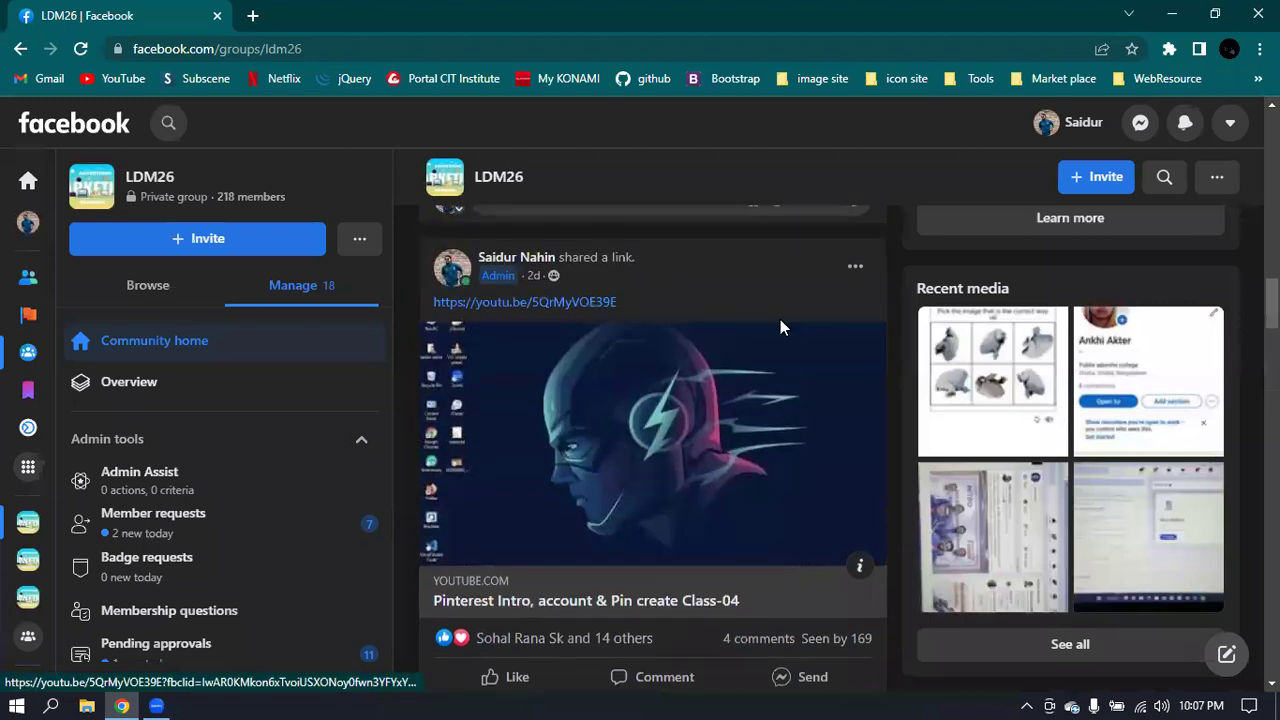
pyautogui.scroll(-5, 780, 328)
pyautogui.scroll(-9, 782, 330)
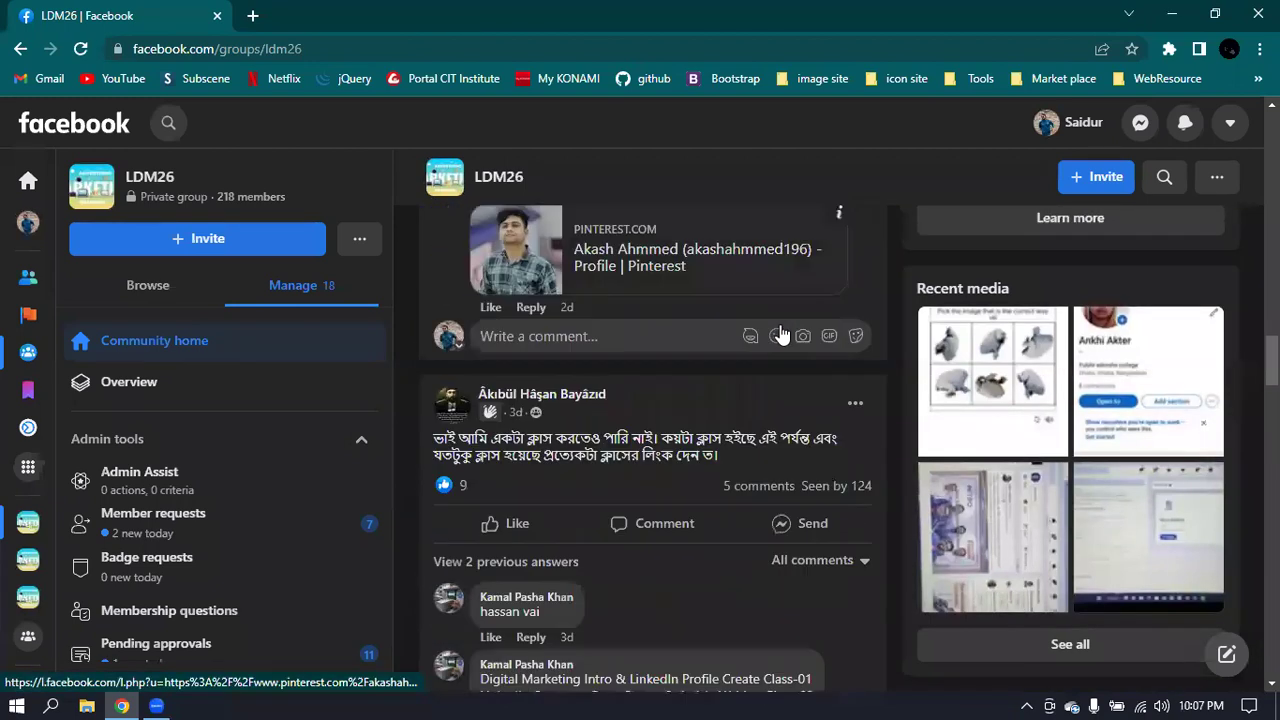
pyautogui.scroll(-10, 784, 337)
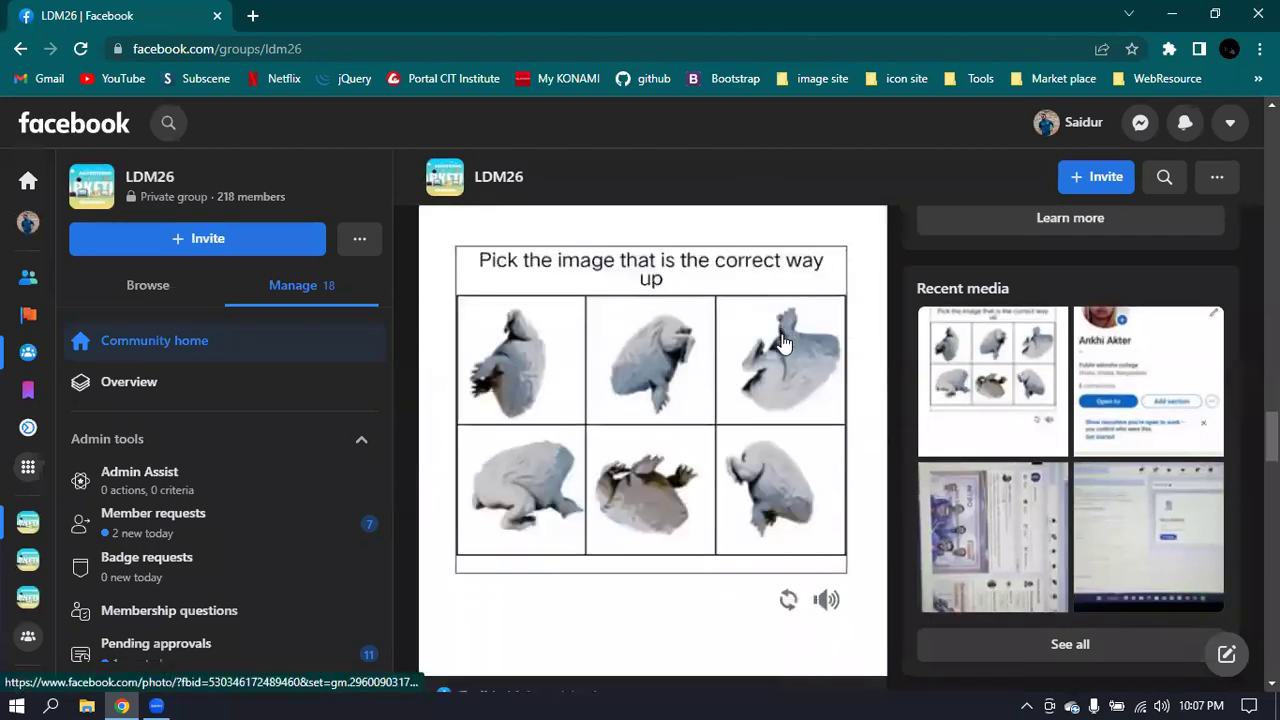
pyautogui.scroll(-11, 784, 343)
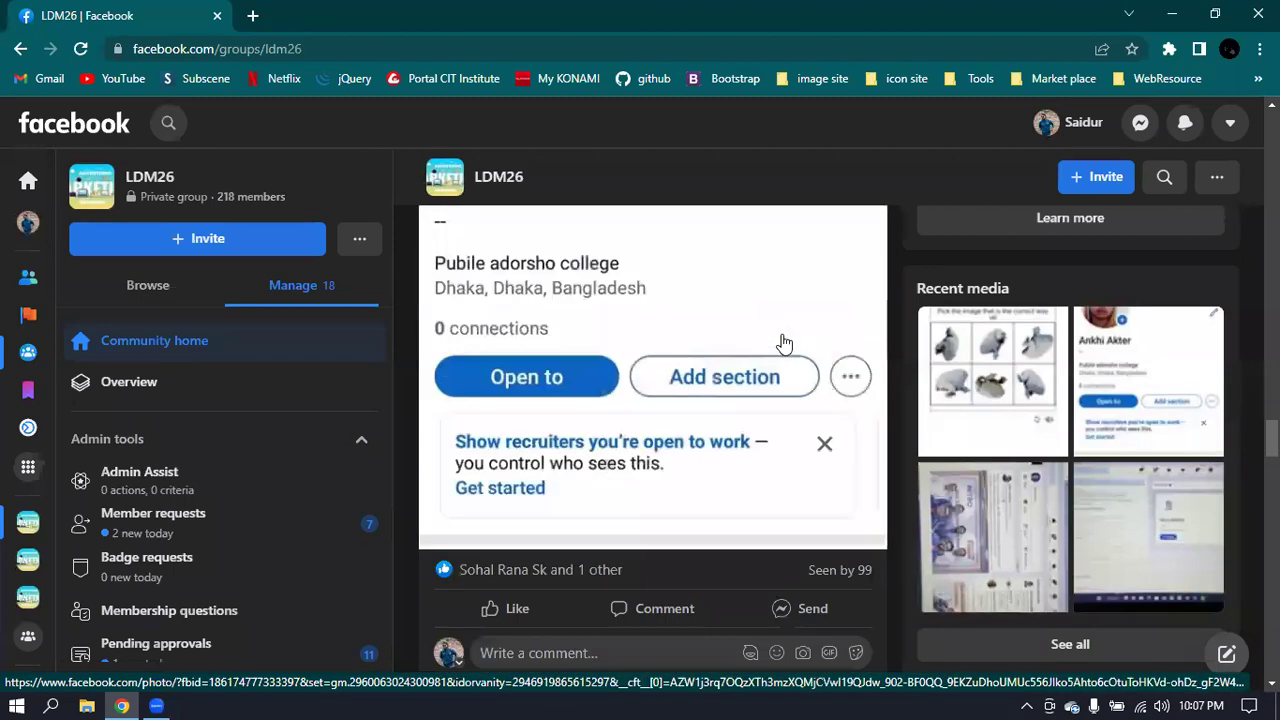
pyautogui.scroll(10, 784, 343)
pyautogui.scroll(12, 784, 343)
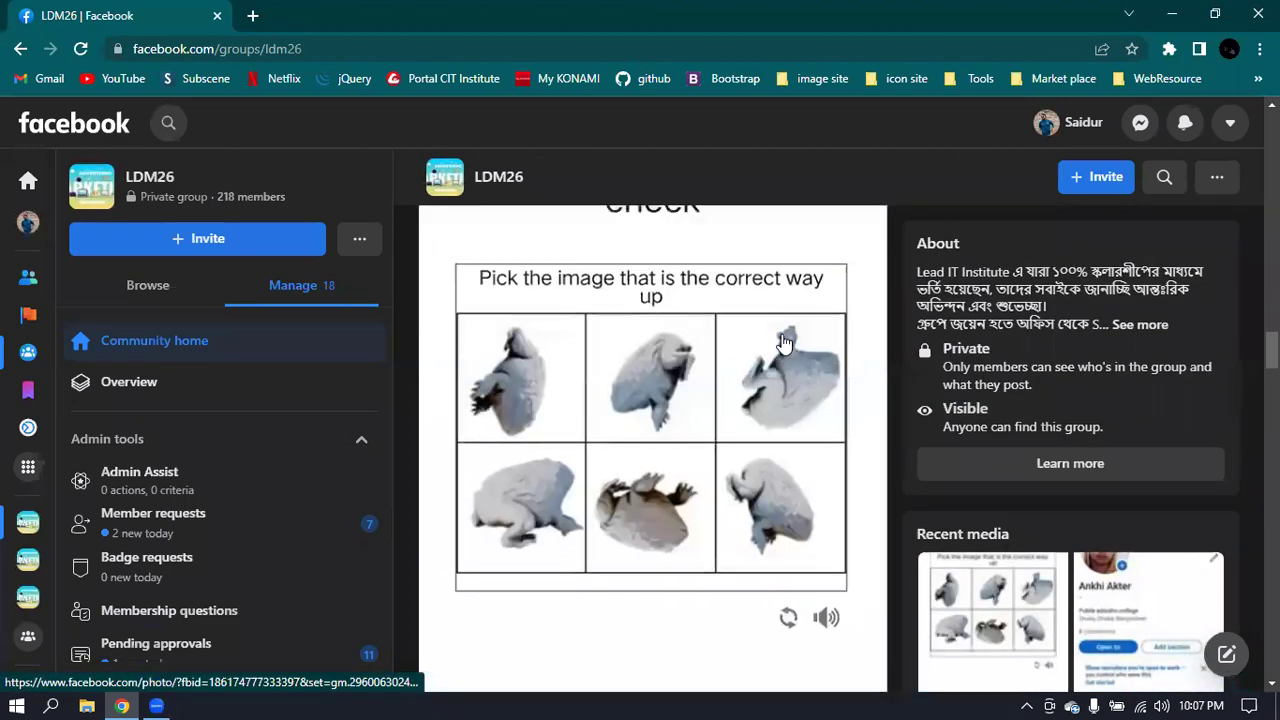